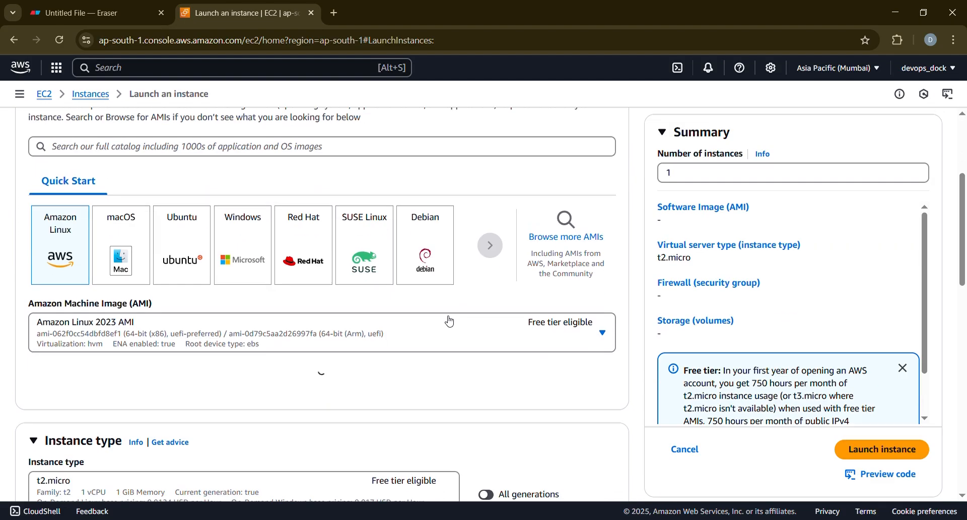
Choose the Ubuntu Server 24.04 LTS image for the new instance and proceed without a key pair
click(185, 236)
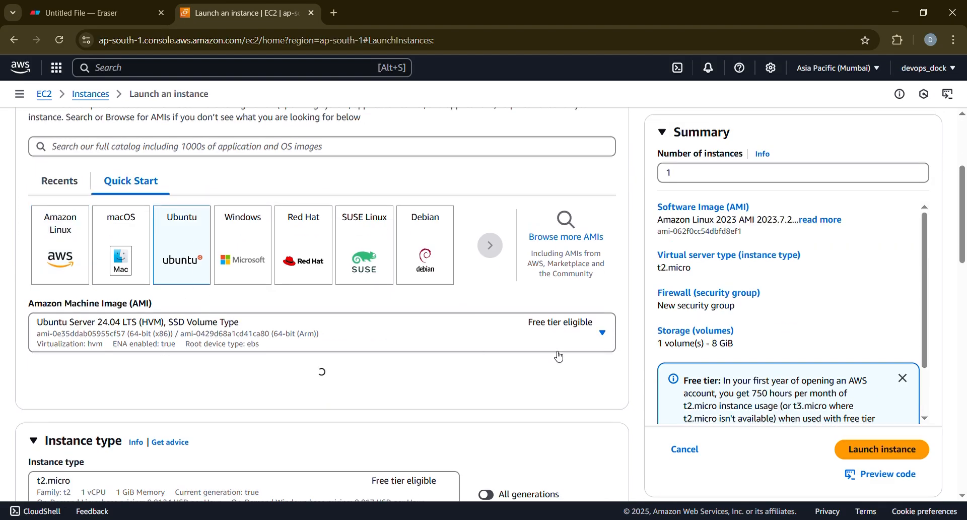
scroll(504, 375, down, 4)
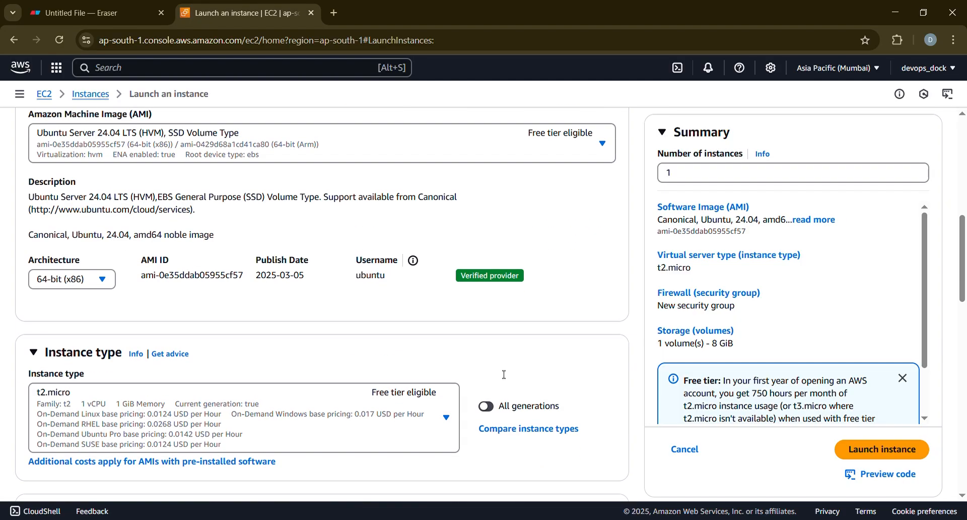
scroll(502, 374, down, 6)
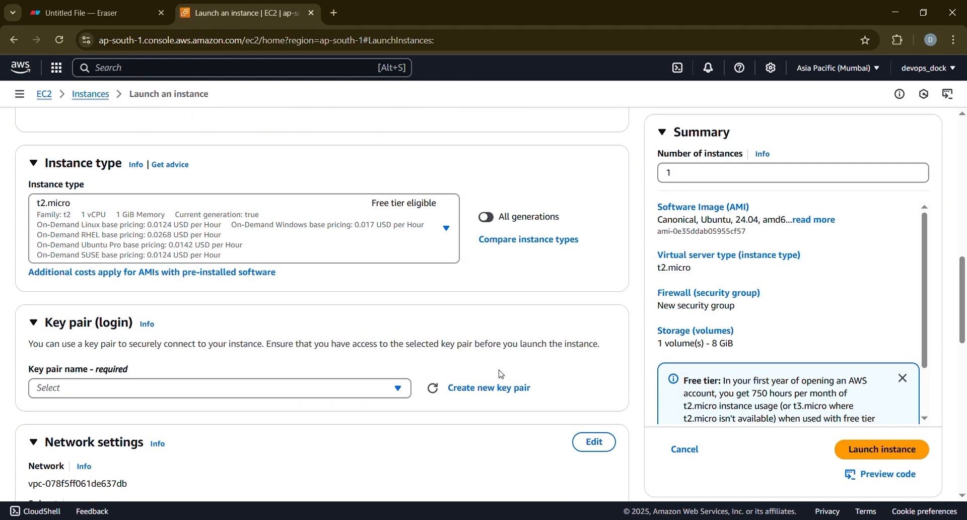
scroll(501, 375, down, 1)
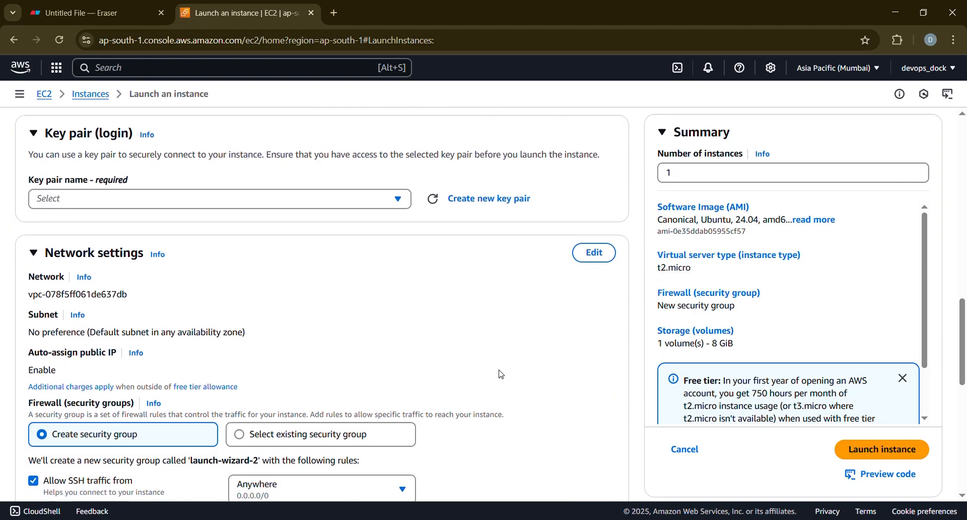
click(324, 198)
click(147, 242)
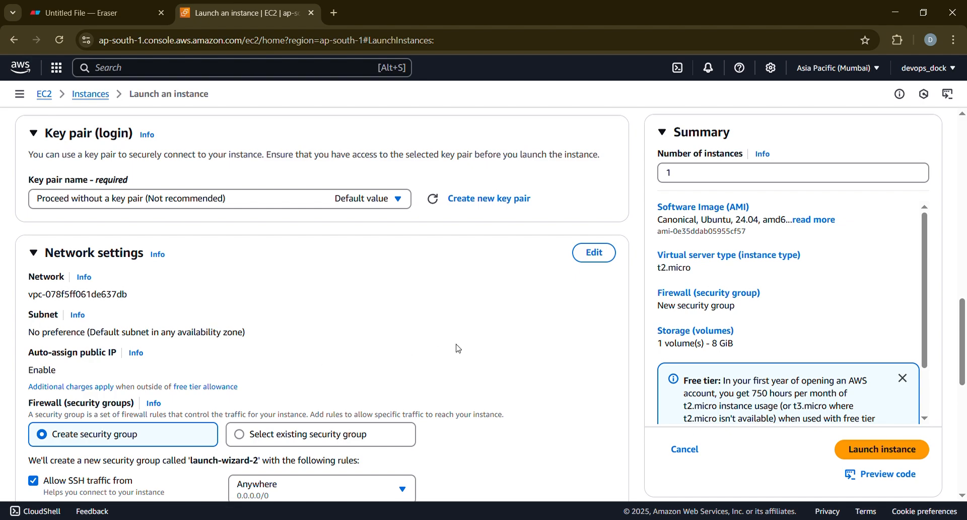
Allow HTTPS and HTTP traffic from the internet in the new security group and launch the instance
scroll(468, 348, down, 4)
scroll(484, 349, down, 3)
scroll(429, 343, up, 2)
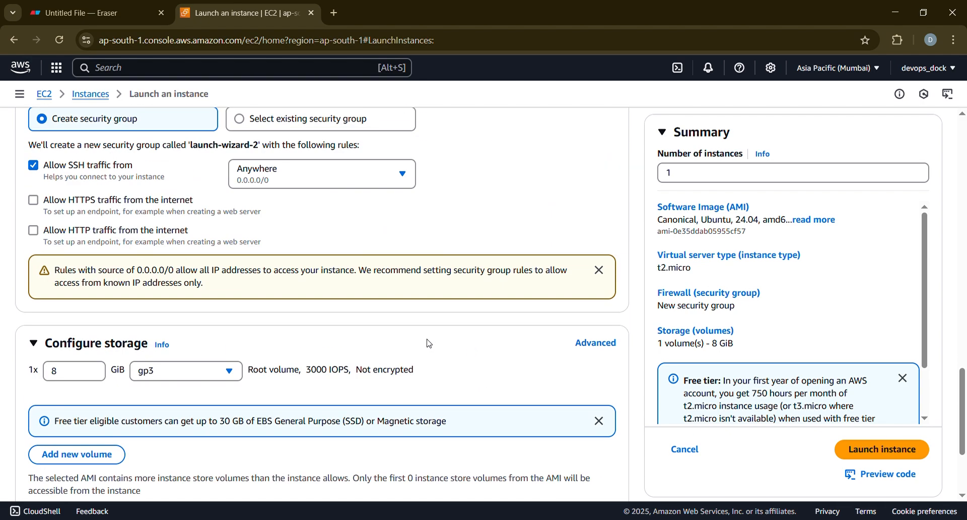
click(38, 213)
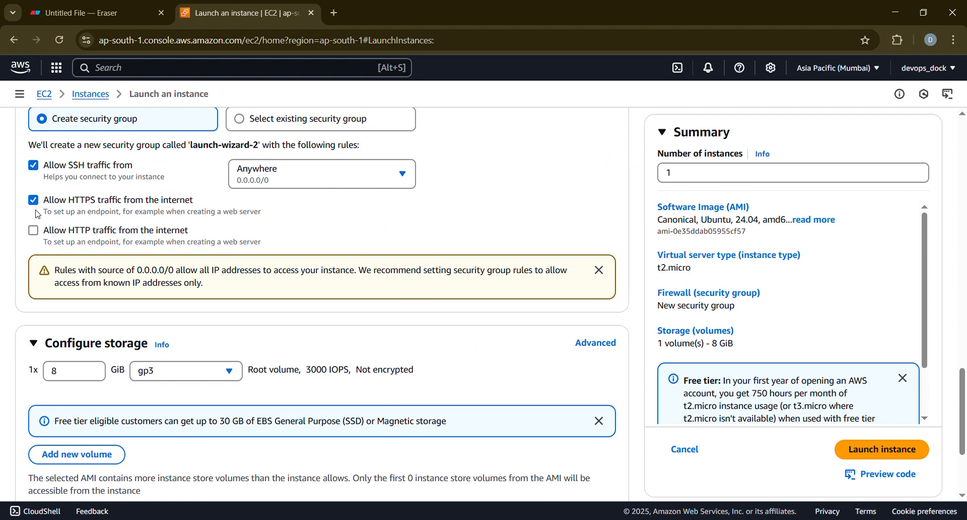
click(34, 235)
scroll(410, 356, down, 3)
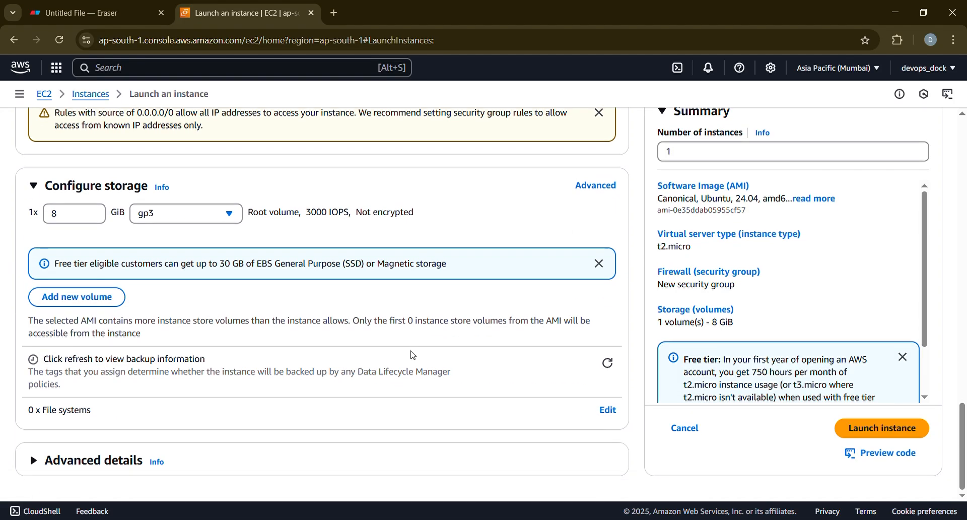
click(884, 429)
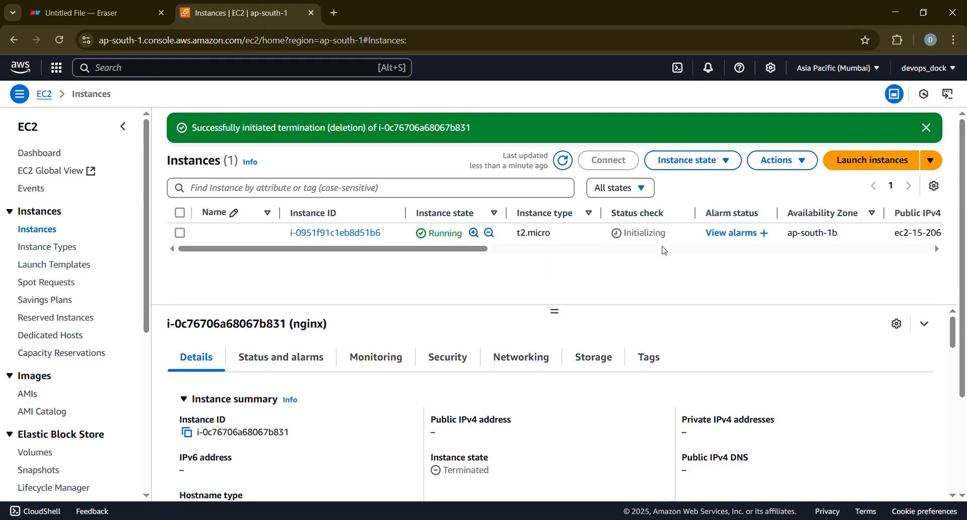
Connect to the newly launched instance through EC2 Instance Connect with its public IPv4 address and the username ubuntu
click(335, 233)
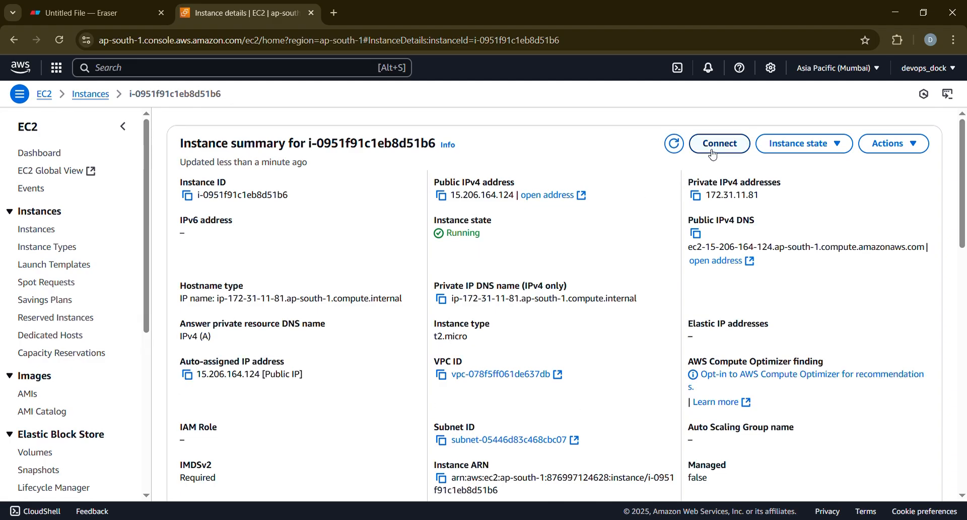
click(713, 153)
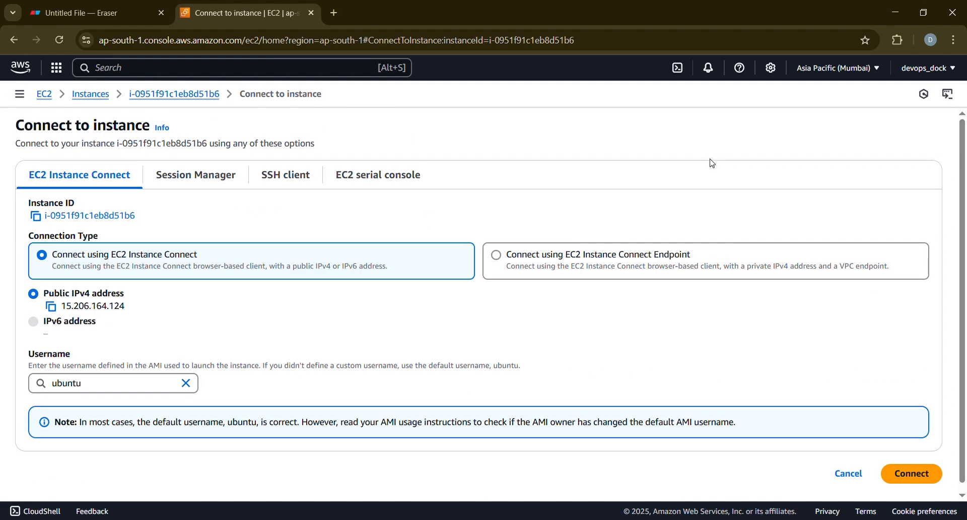
click(913, 476)
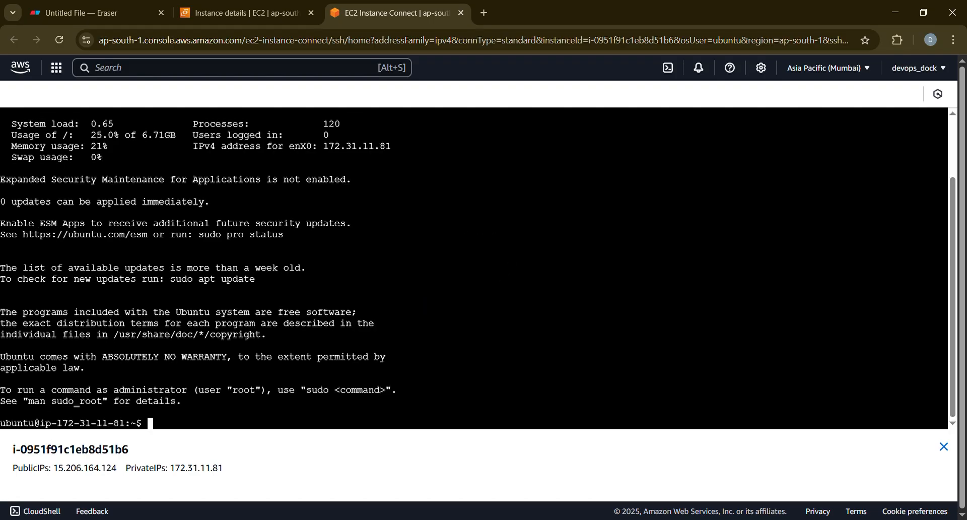
Refresh the package lists with sudo apt update and install the web server with sudo apt install nginx, accepting the installation
text(sudo apt update)
key(Return)
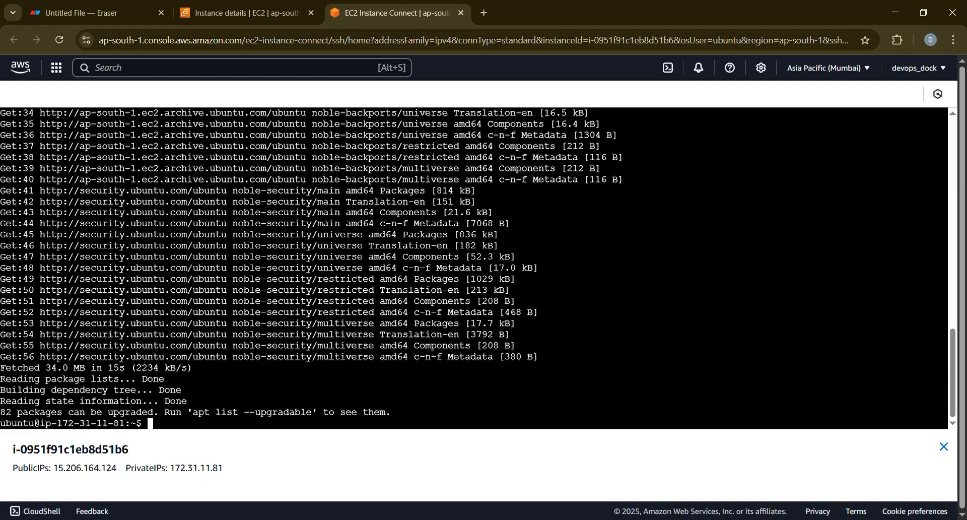
text(sudo apt insta)
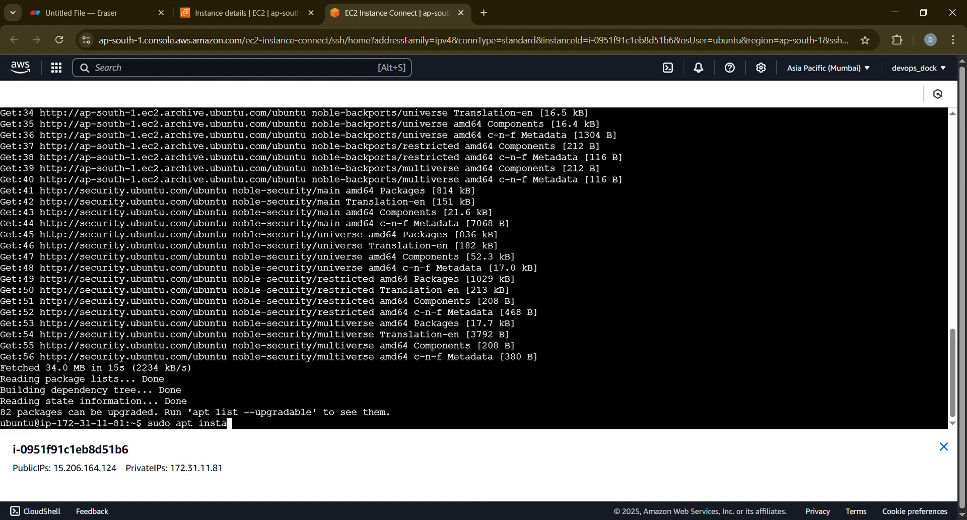
text(ll nginx)
key(Return)
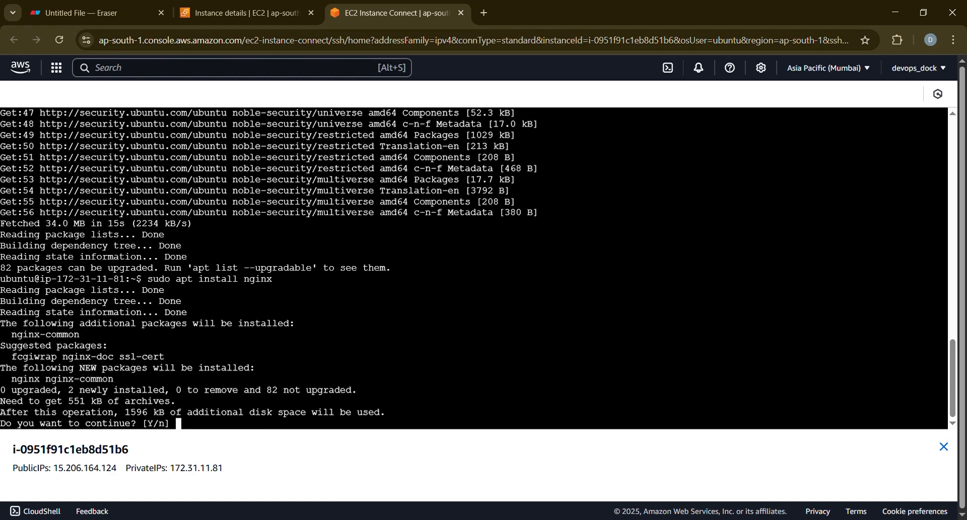
key(Return)
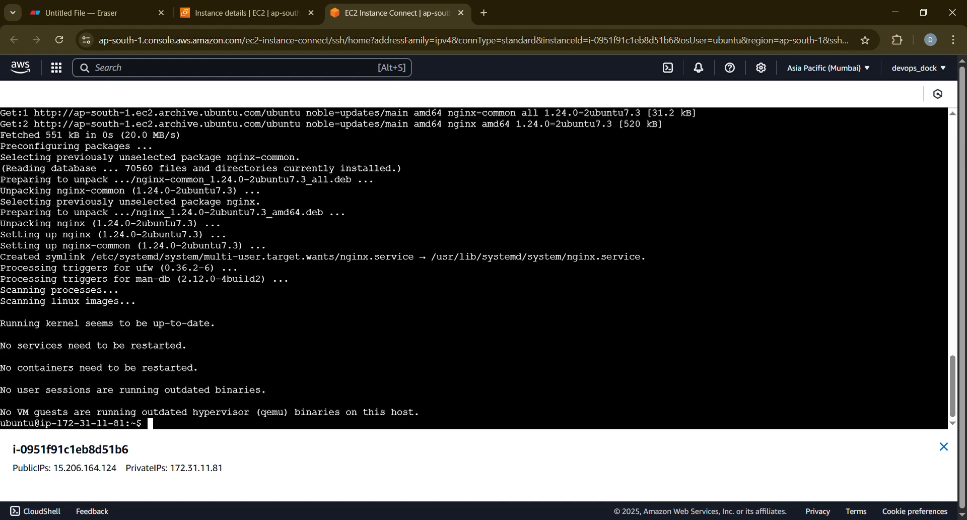
Copy the instance's public IP address and load it in a new browser tab
double_click(106, 468)
click(121, 473)
drag(111, 471, 59, 470)
key(ctrl+c)
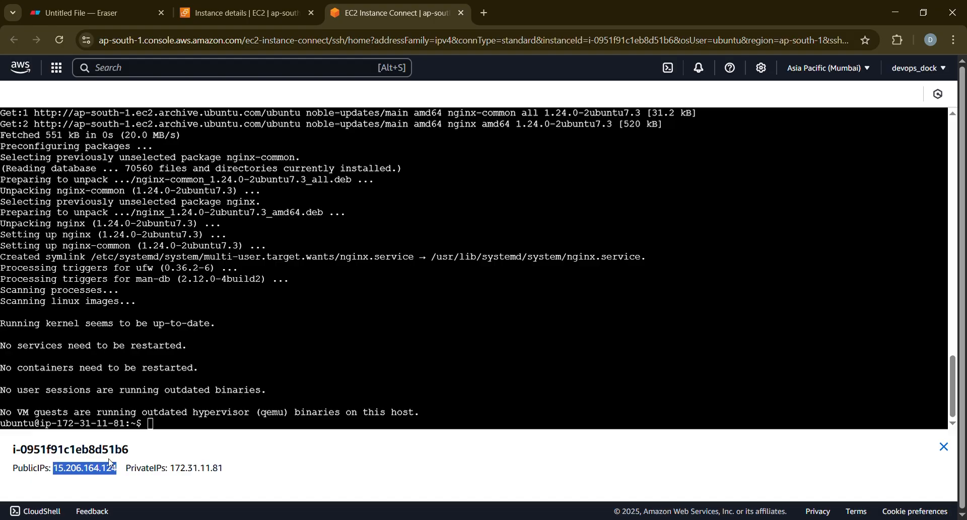
click(480, 13)
key(ctrl+v)
key(Return)
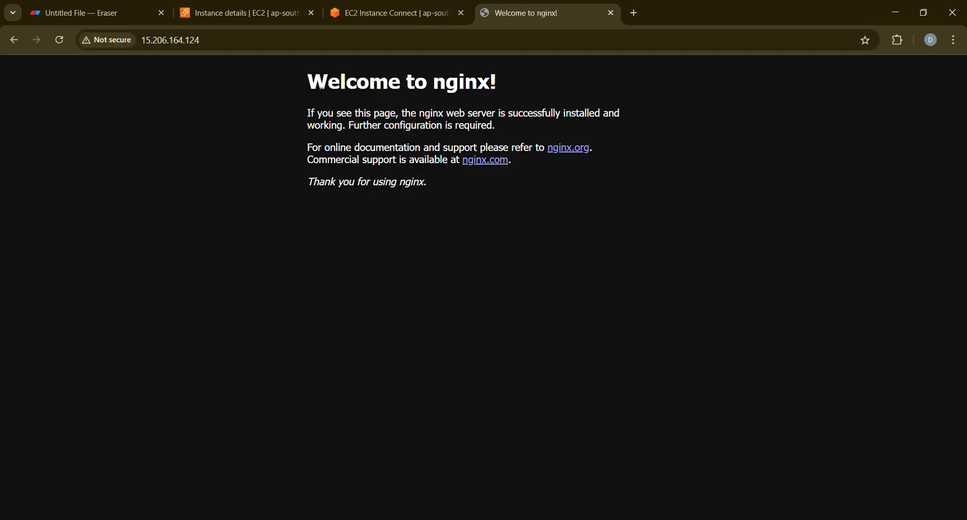
Look over the text of the nginx page and review the implementation list in the Eraser file
drag(312, 83, 512, 196)
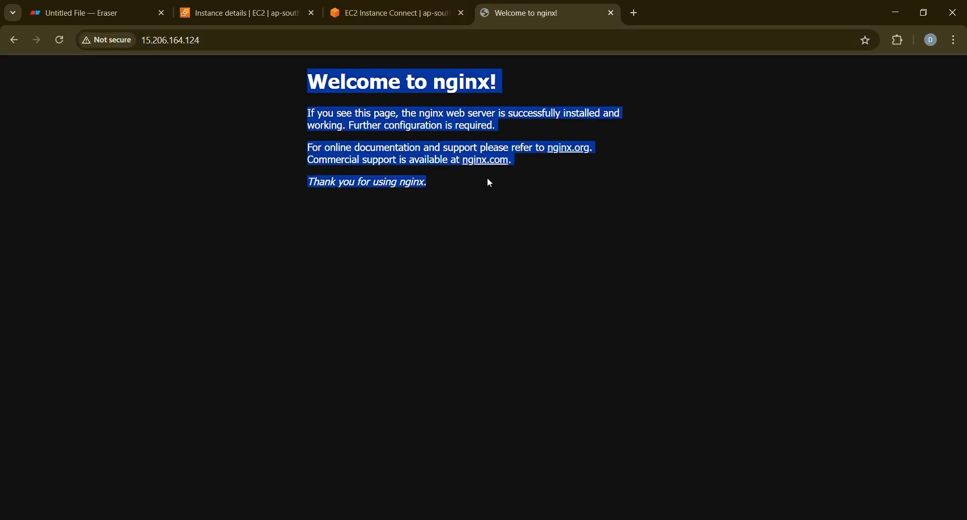
click(369, 86)
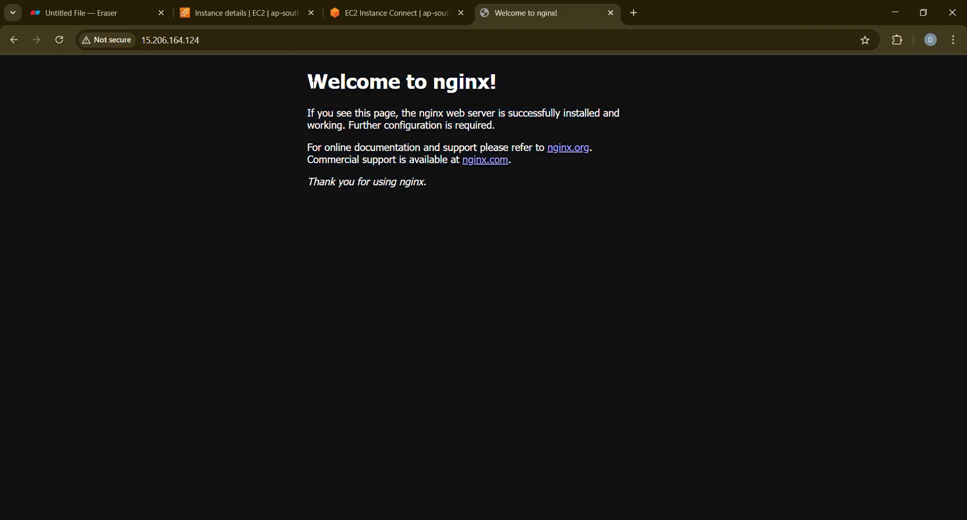
drag(313, 84, 492, 181)
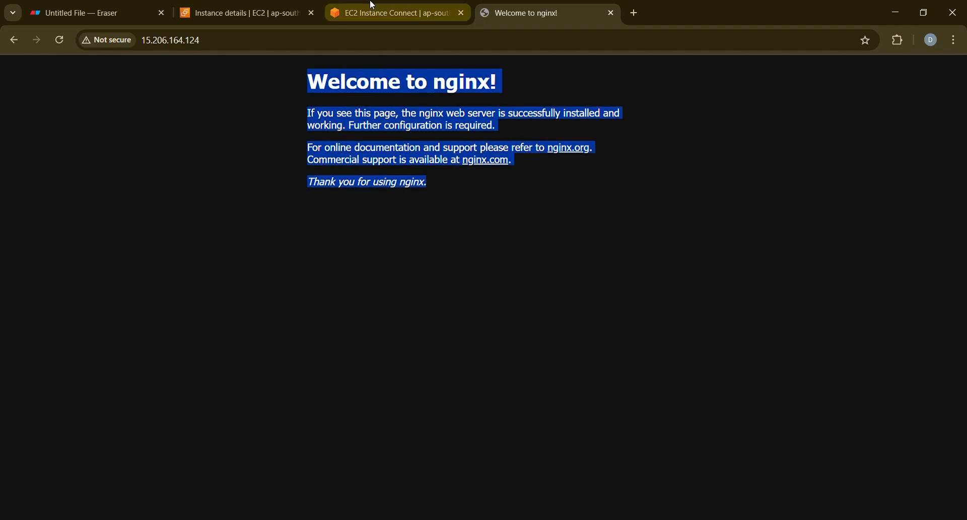
click(103, 5)
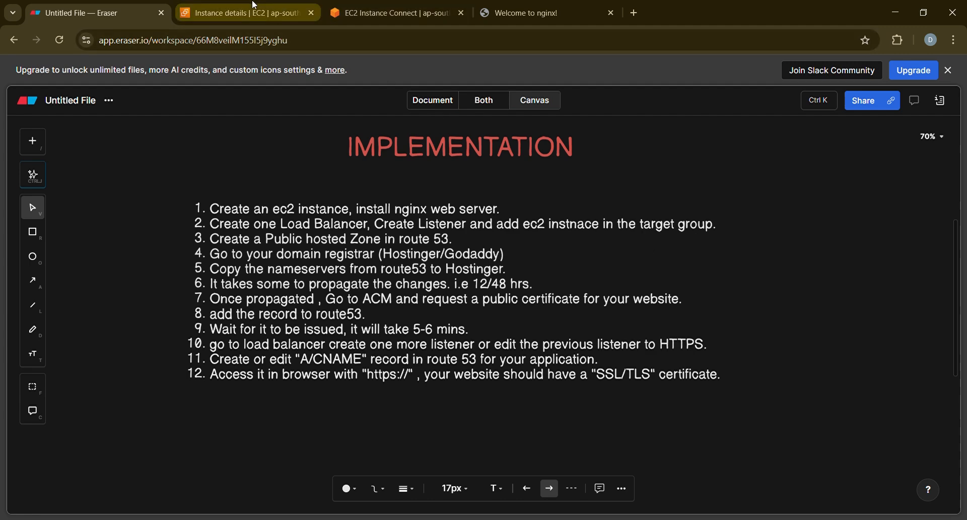
Return to the EC2 console and open the Load Balancers page in a separate browser tab
click(387, 12)
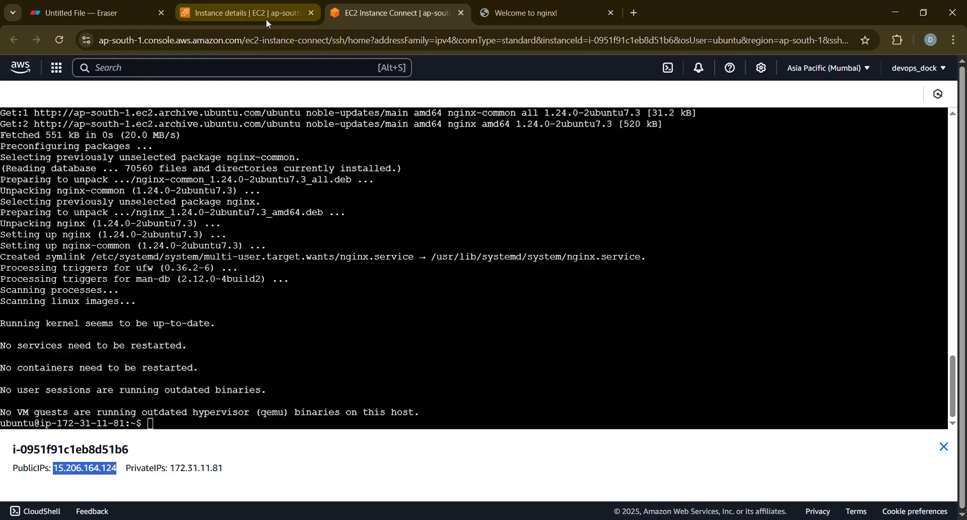
click(244, 16)
scroll(53, 352, down, 4)
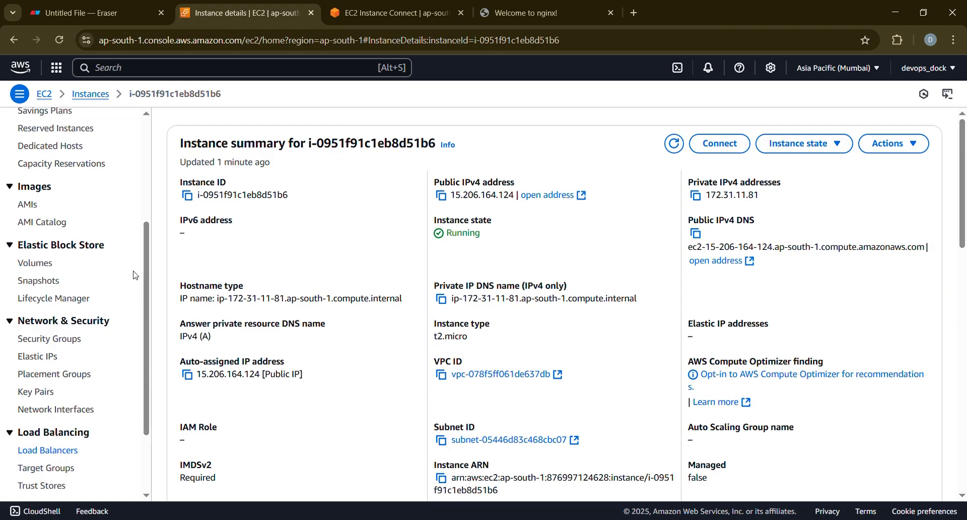
click(373, 19)
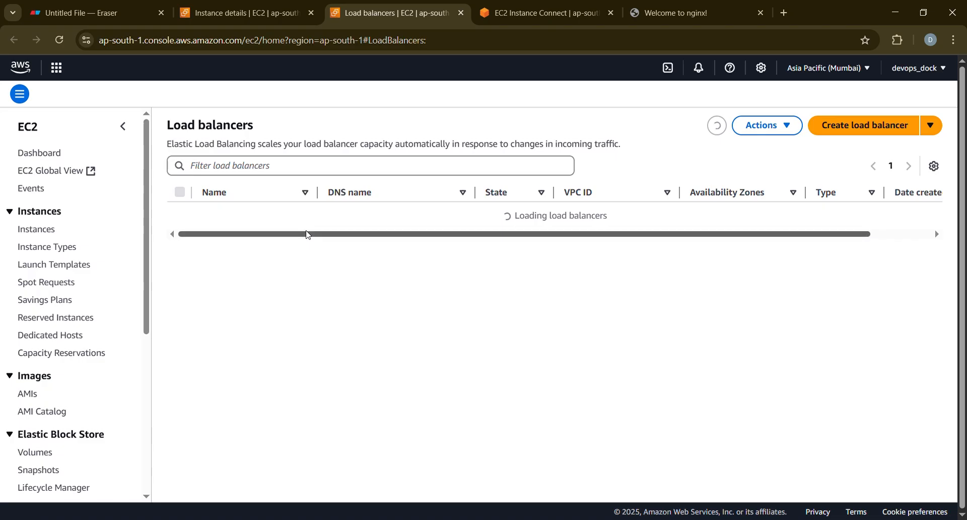
Start creating a new load balancer of the Application Load Balancer type
click(848, 131)
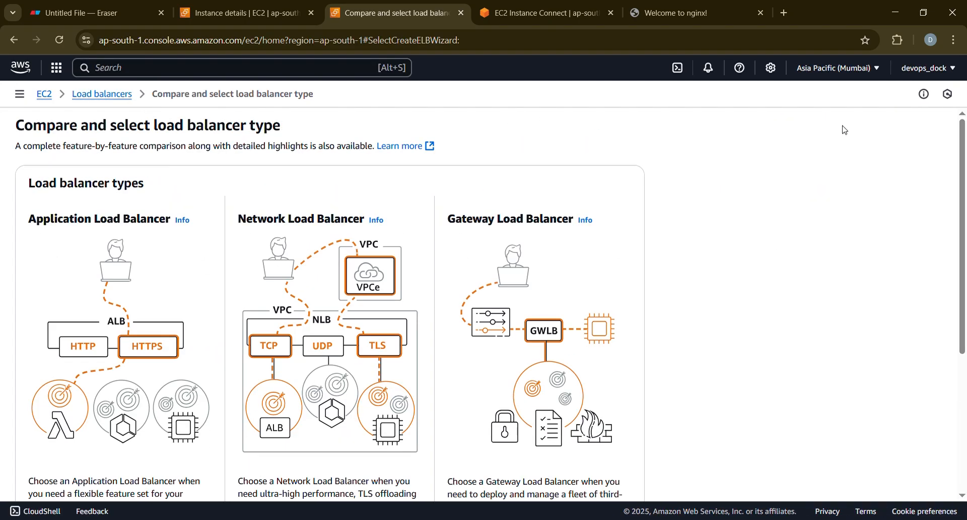
scroll(434, 231, down, 3)
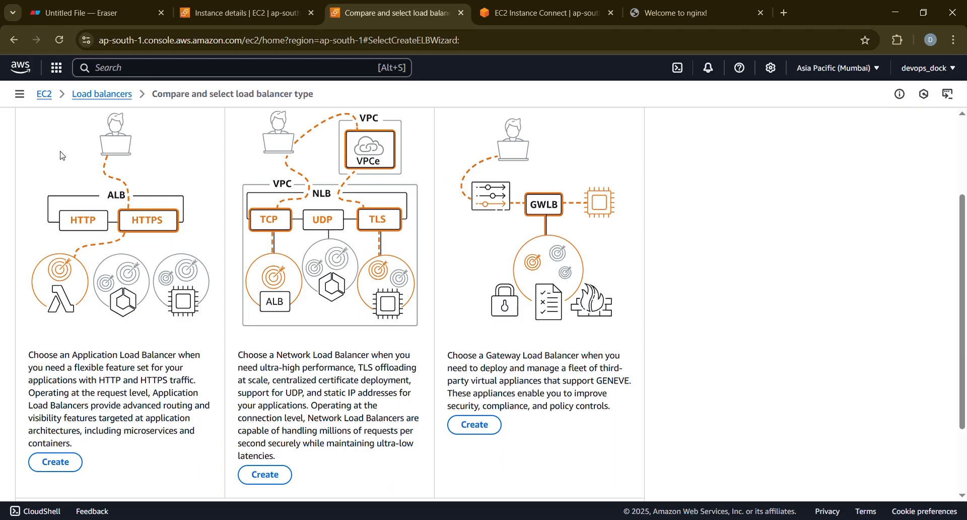
scroll(75, 166, up, 1)
scroll(118, 240, down, 4)
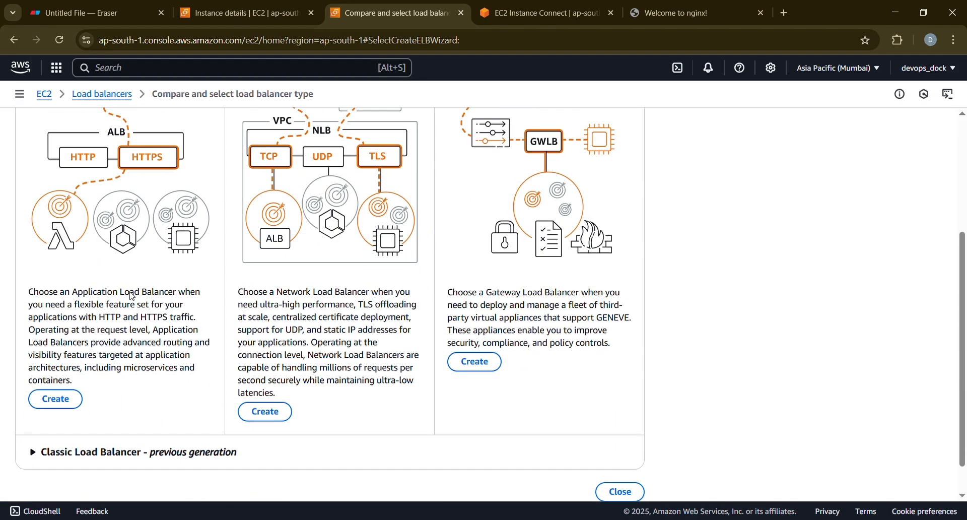
click(54, 396)
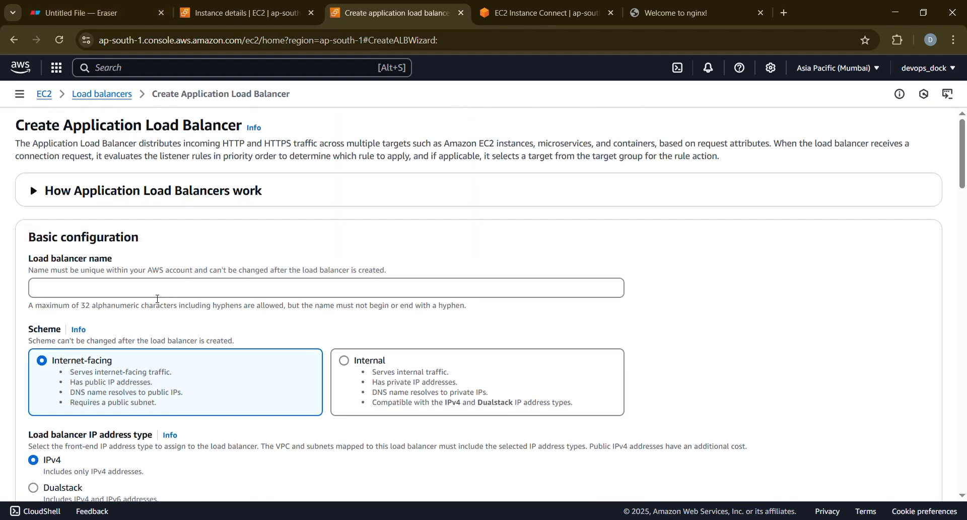
Name the load balancer nginx-alb and review its scheme and IP address type settings
click(142, 288)
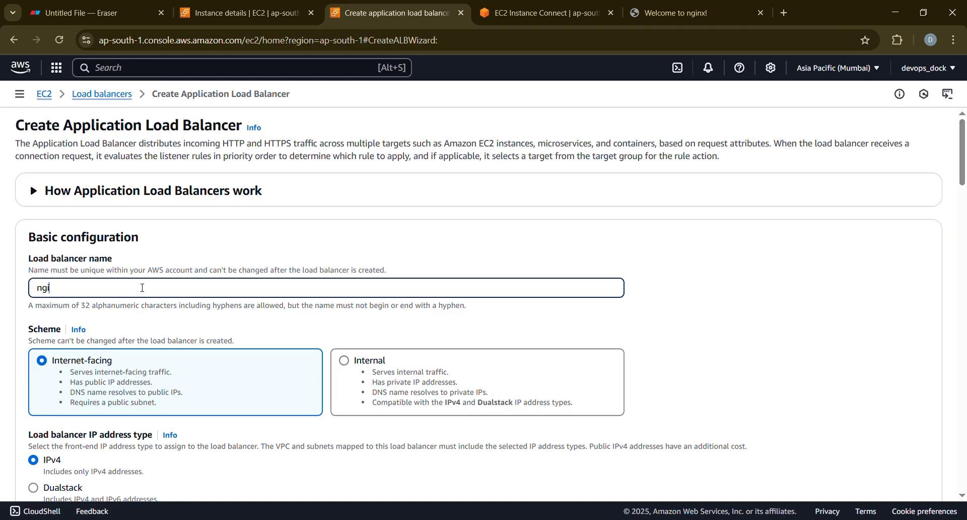
text(nginx)
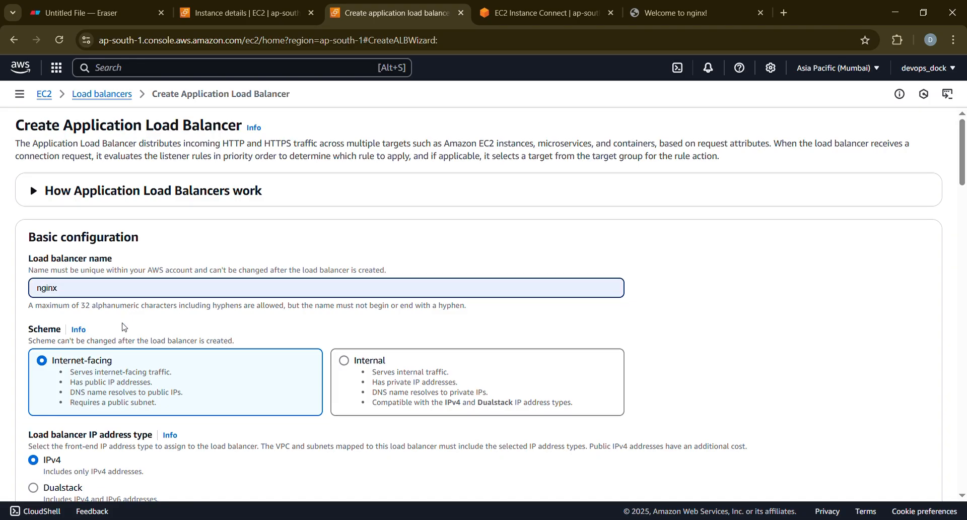
text(-alb)
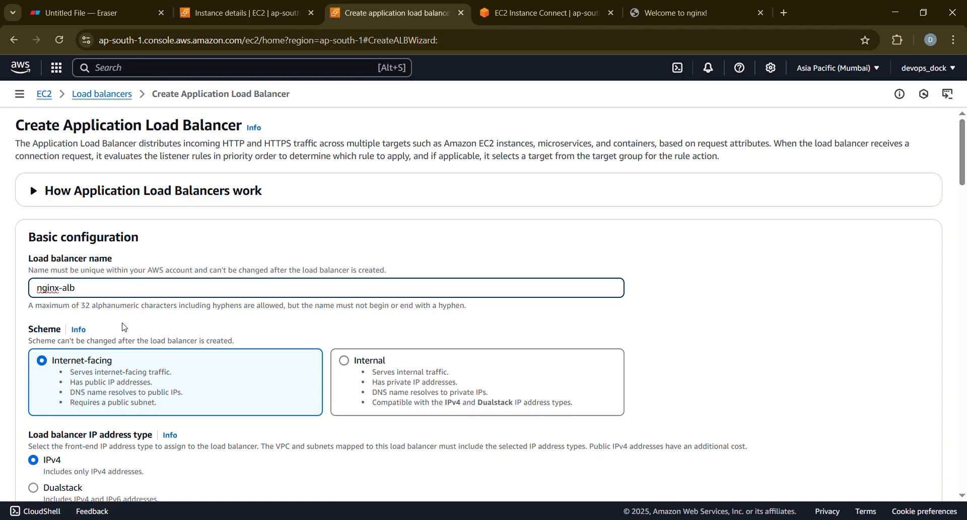
scroll(124, 328, down, 2)
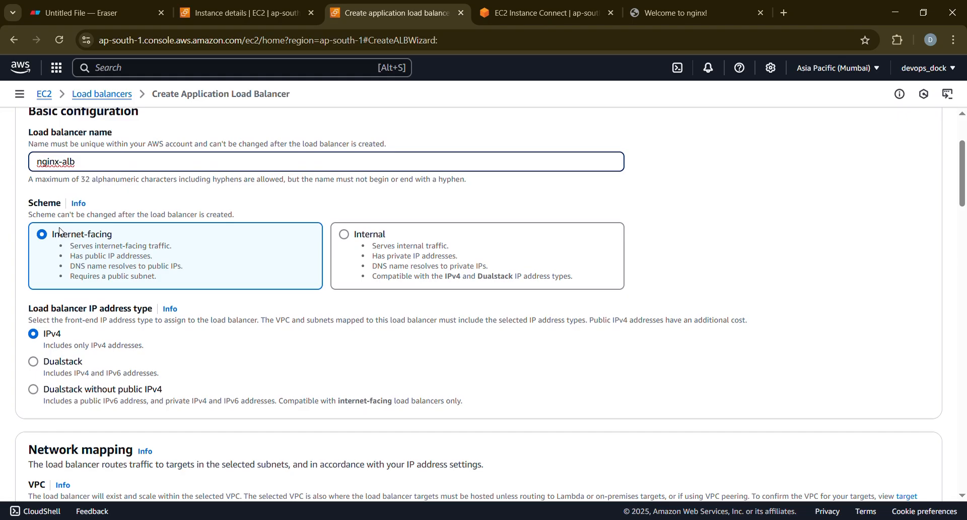
scroll(97, 238, down, 1)
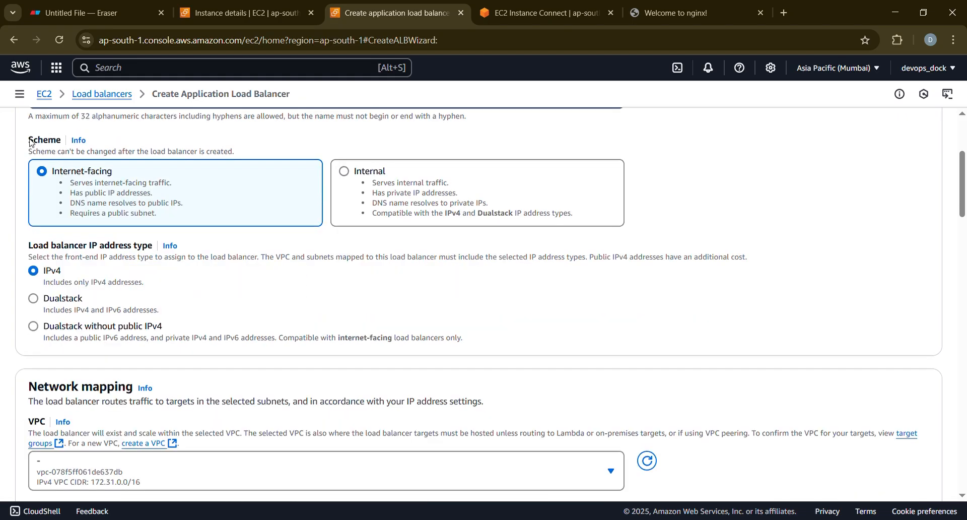
scroll(154, 292, down, 3)
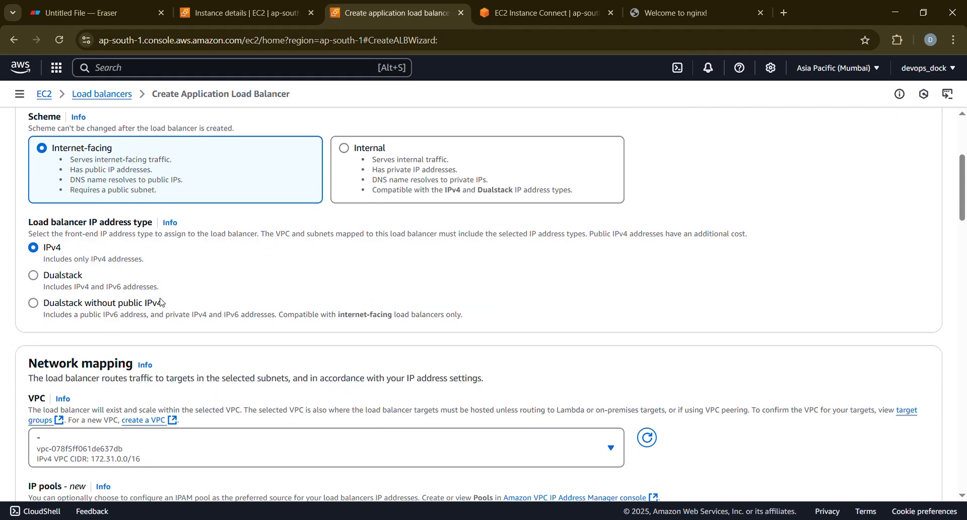
Map the load balancer to the ap-south-1a and ap-south-1b Availability Zones with their default subnets
scroll(162, 302, down, 2)
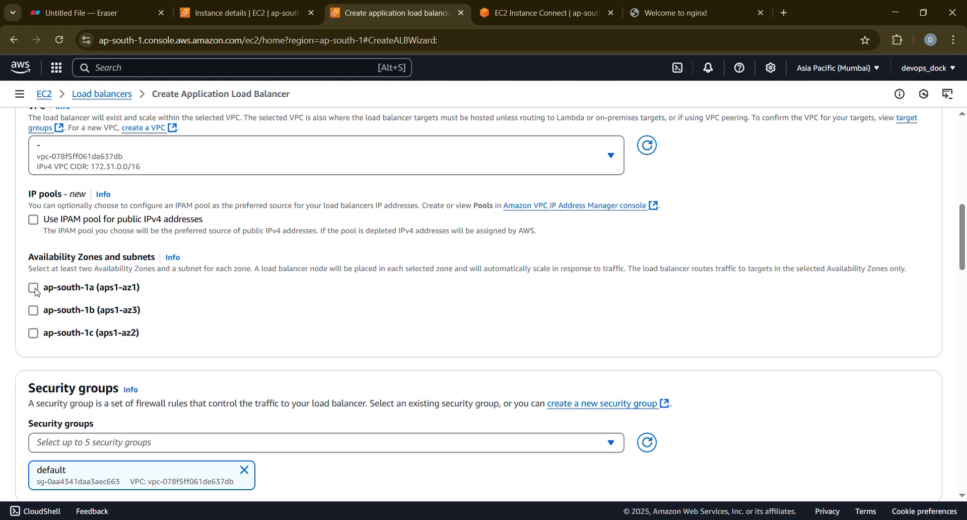
click(34, 289)
click(33, 369)
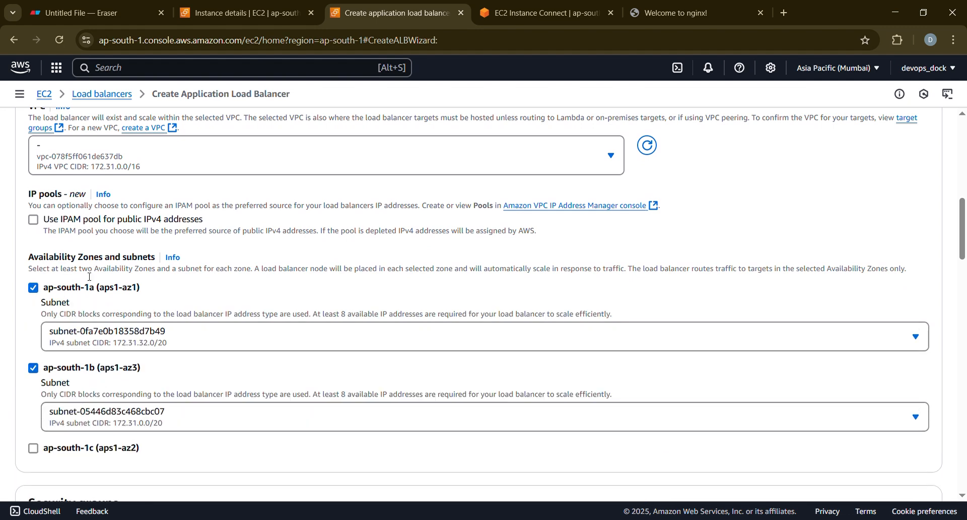
Start a new Instances-type target group named nginx-instance, keep its HTTP port 80 and health check defaults, and proceed to target registration
scroll(259, 348, down, 5)
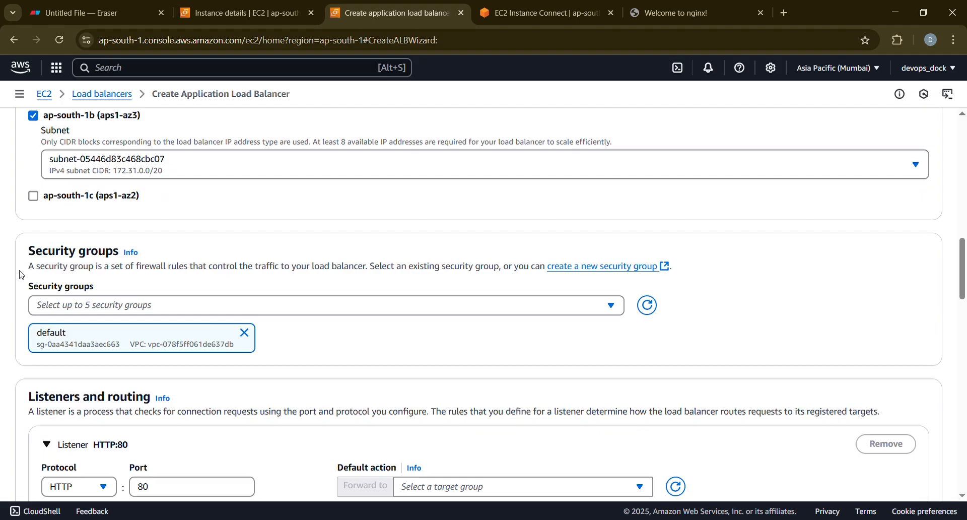
scroll(280, 321, down, 2)
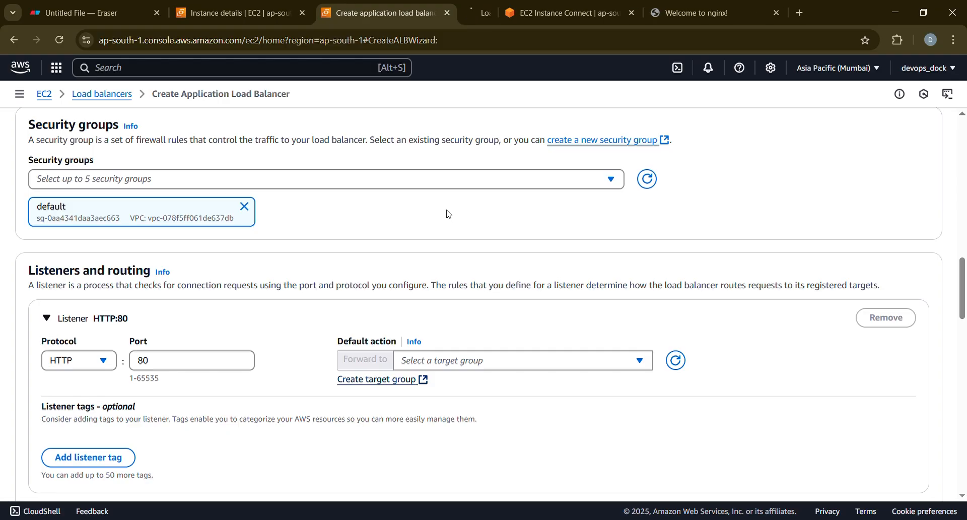
click(491, 9)
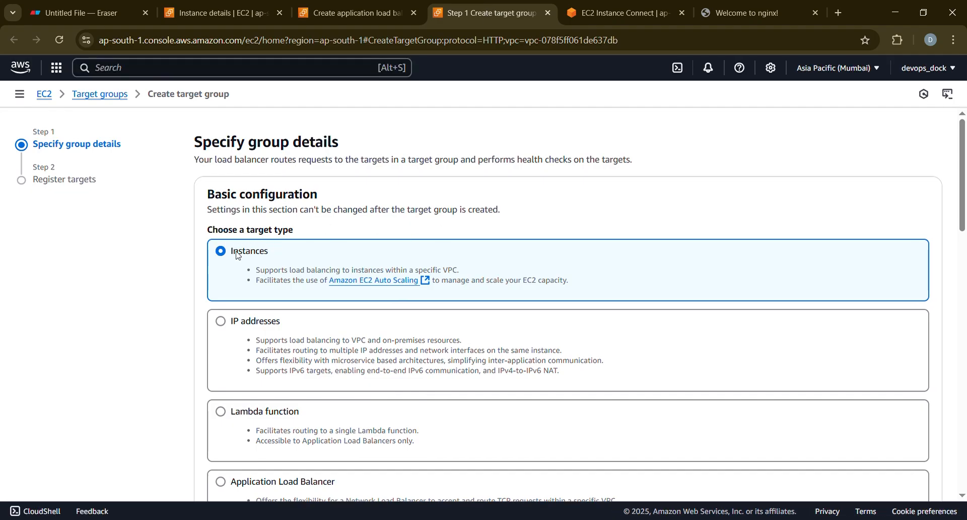
scroll(367, 271, down, 5)
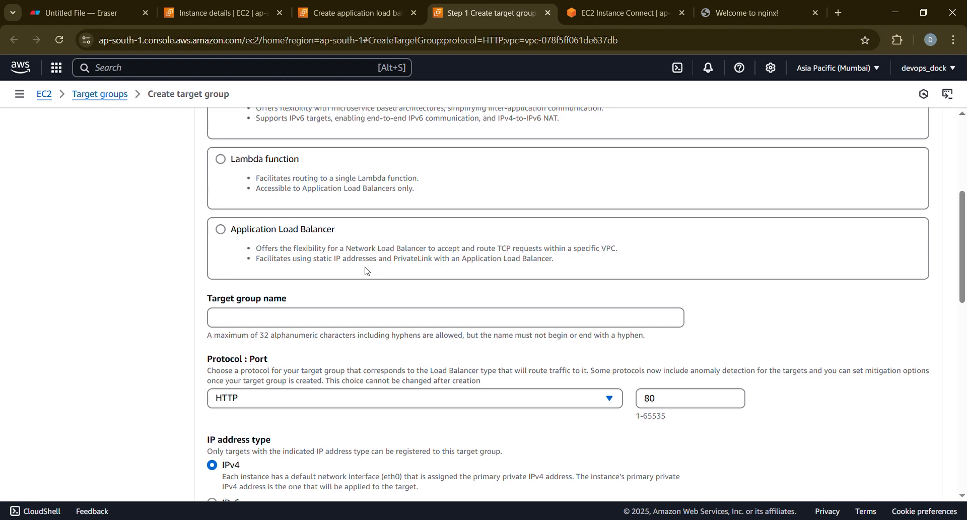
click(349, 318)
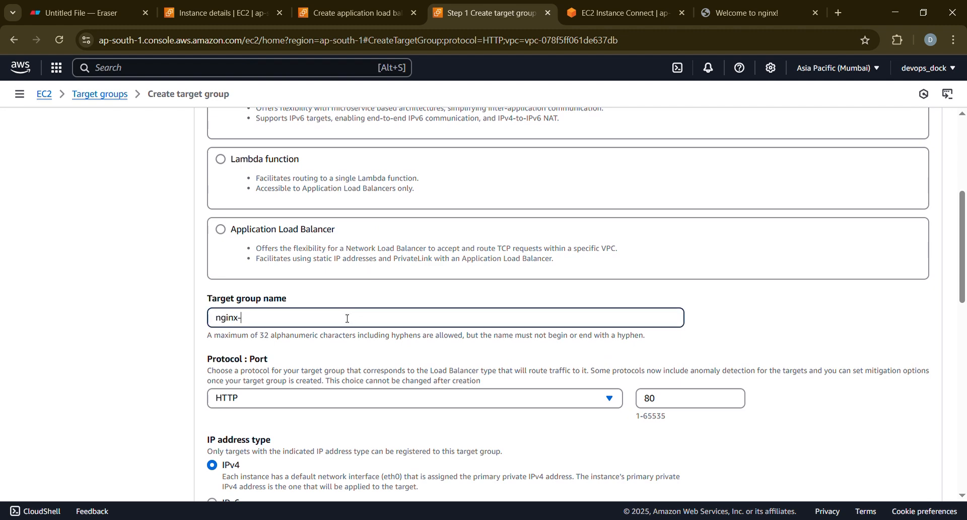
text(nginx-instance)
scroll(568, 246, down, 4)
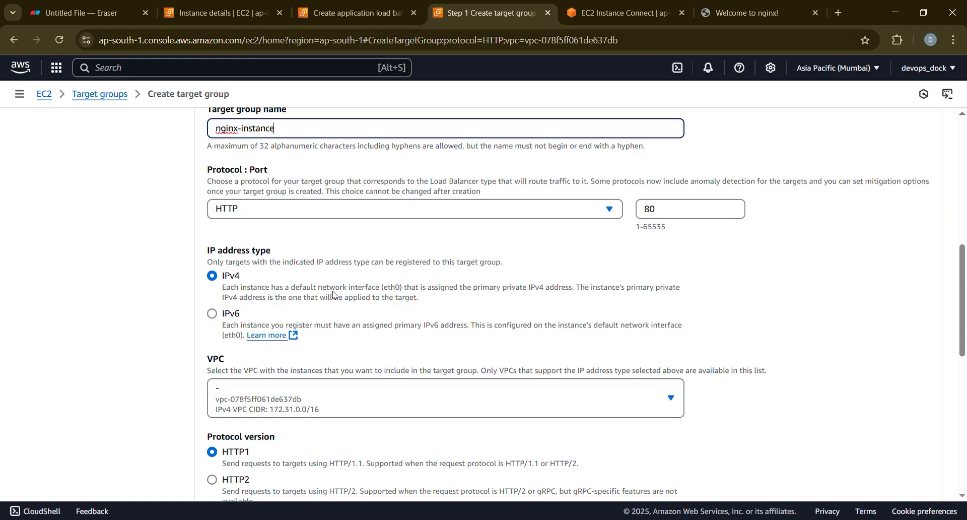
scroll(386, 339, down, 4)
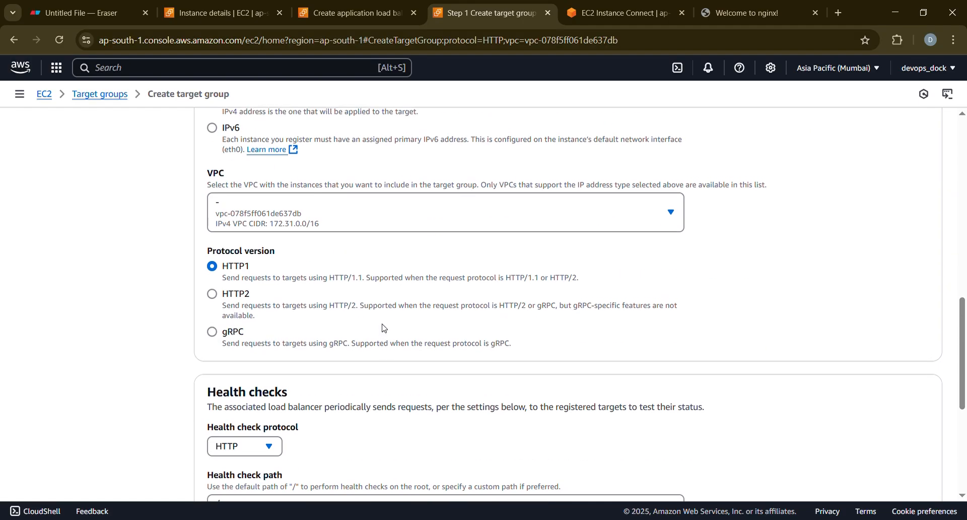
scroll(386, 336, down, 6)
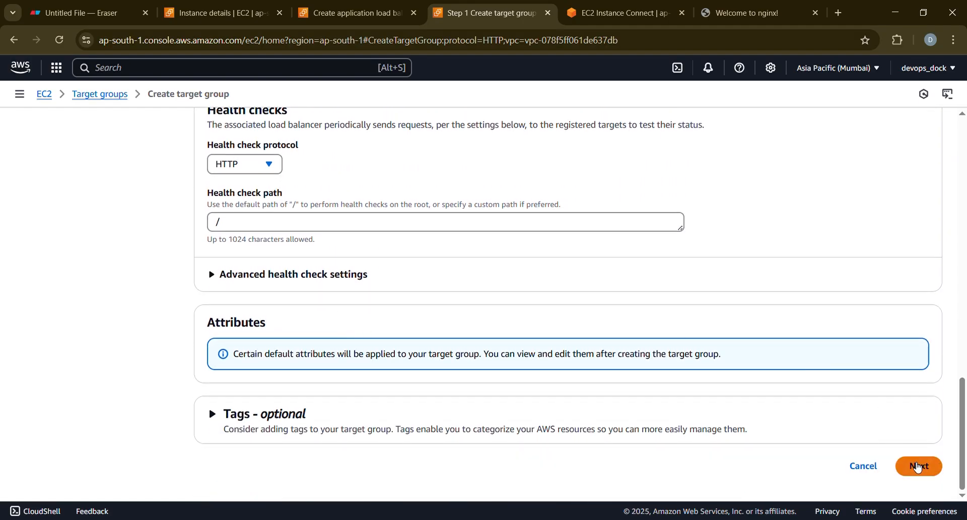
click(917, 466)
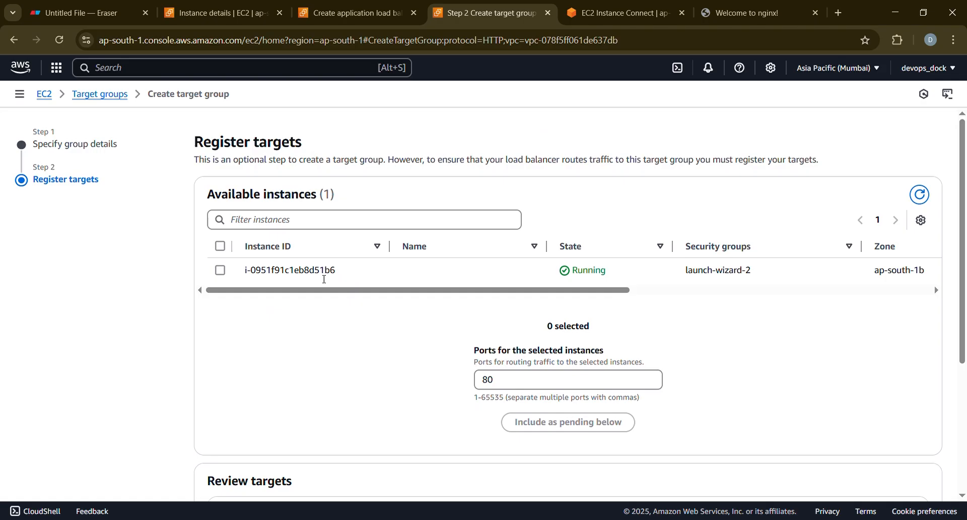
Include the running EC2 instance as a pending target on port 80 and create the target group
click(220, 271)
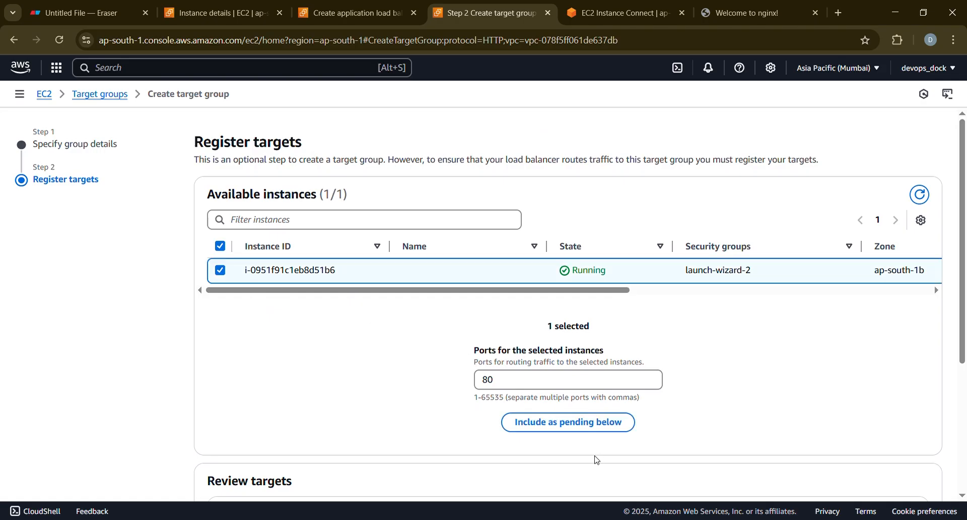
click(571, 431)
scroll(571, 431, down, 4)
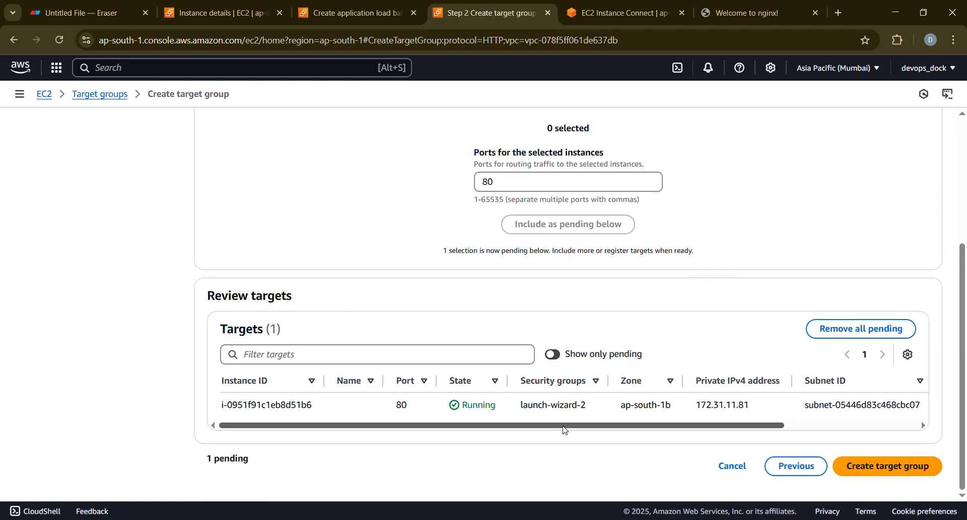
click(882, 471)
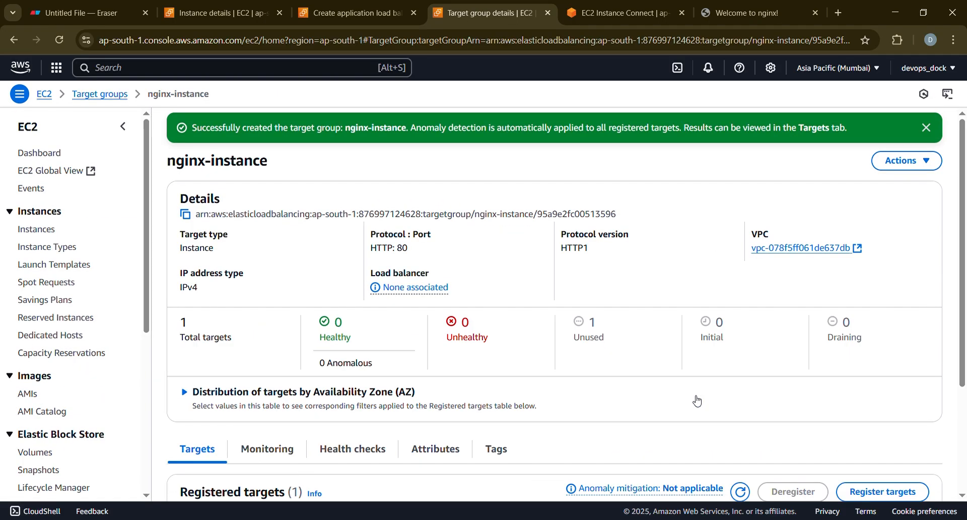
Return to the load balancer form, refresh the target groups and forward the HTTP:80 listener to nginx-instance
click(347, 8)
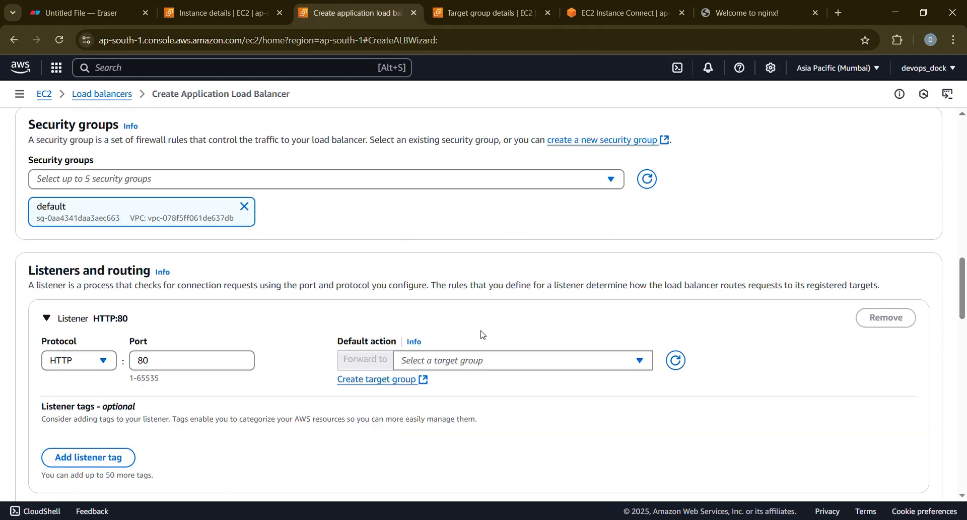
click(470, 361)
click(552, 366)
click(678, 362)
click(613, 362)
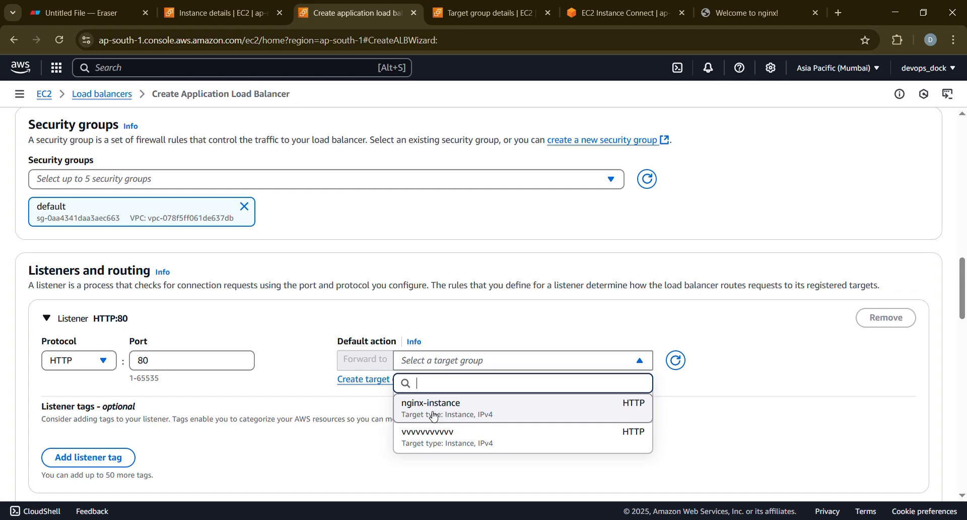
click(448, 419)
Create the load balancer with the remaining optional settings at their defaults and dismiss the notification
scroll(214, 388, down, 3)
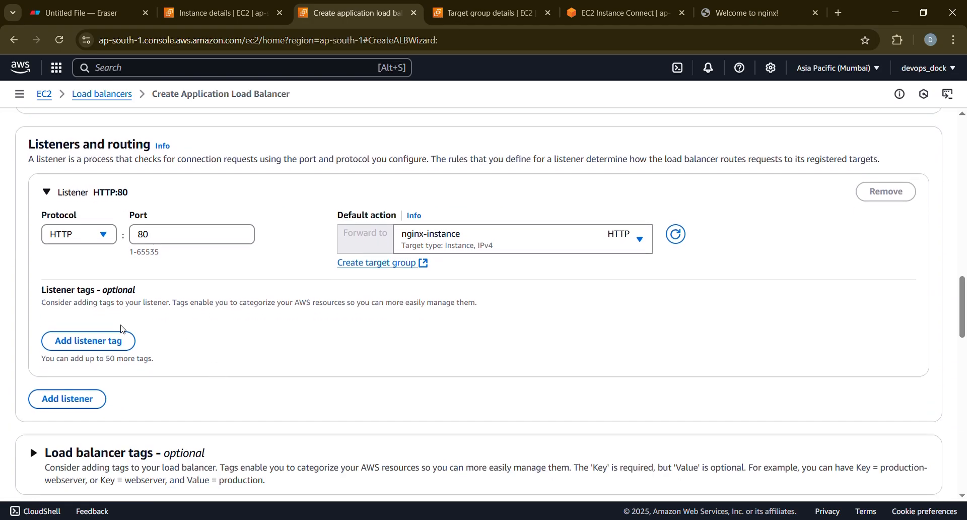
scroll(145, 323, down, 4)
scroll(145, 322, down, 6)
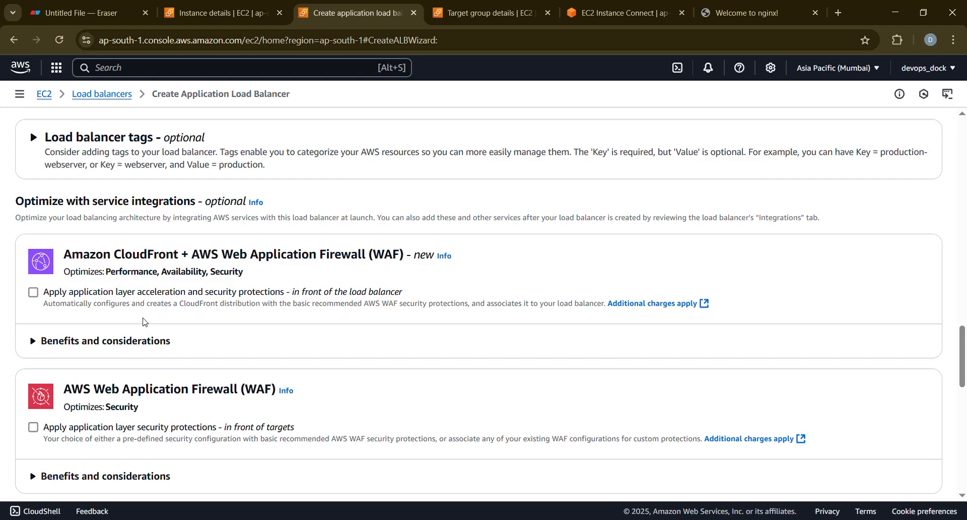
scroll(186, 318, down, 10)
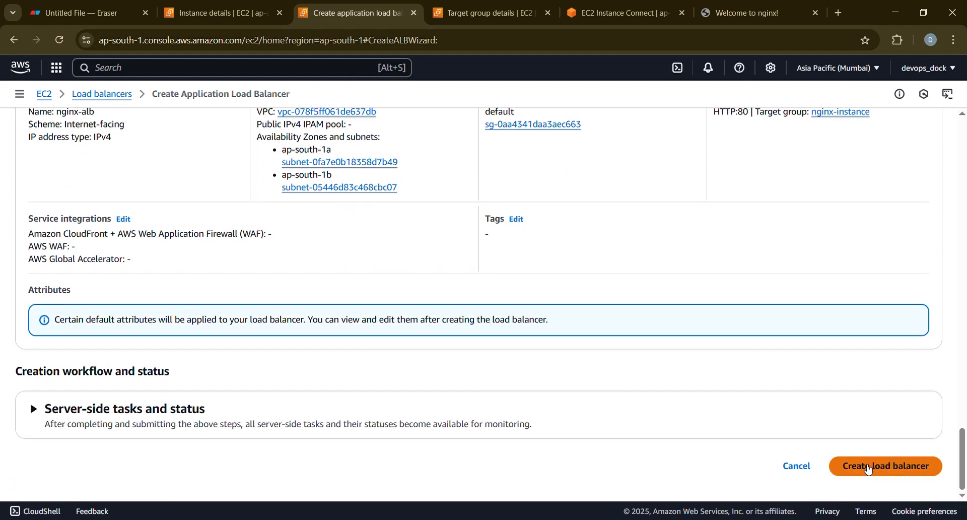
click(869, 468)
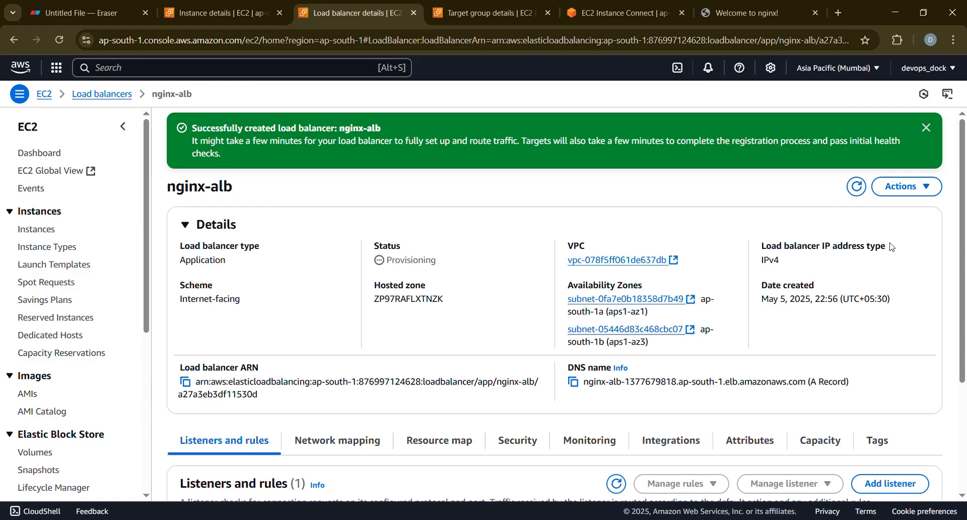
click(926, 127)
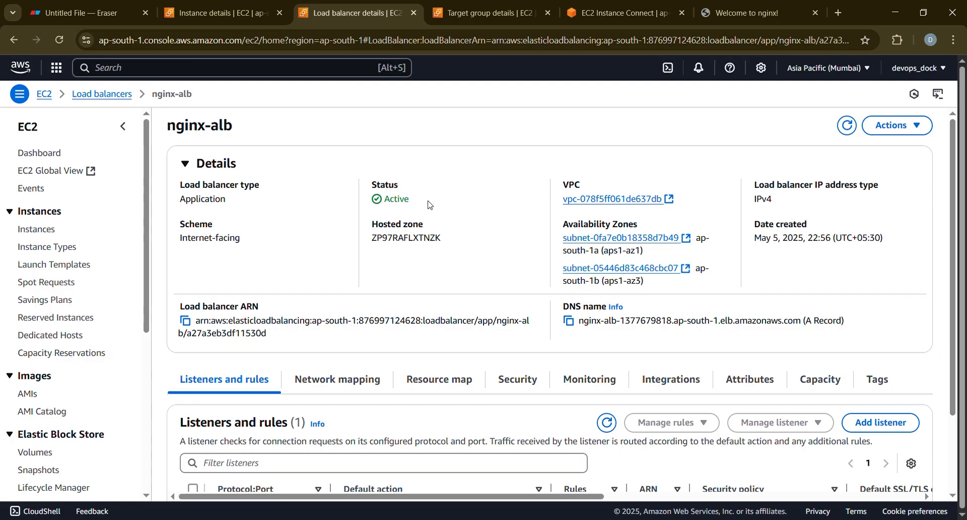
Copy the DNS name of nginx-alb and open it in a new browser tab
scroll(514, 259, down, 2)
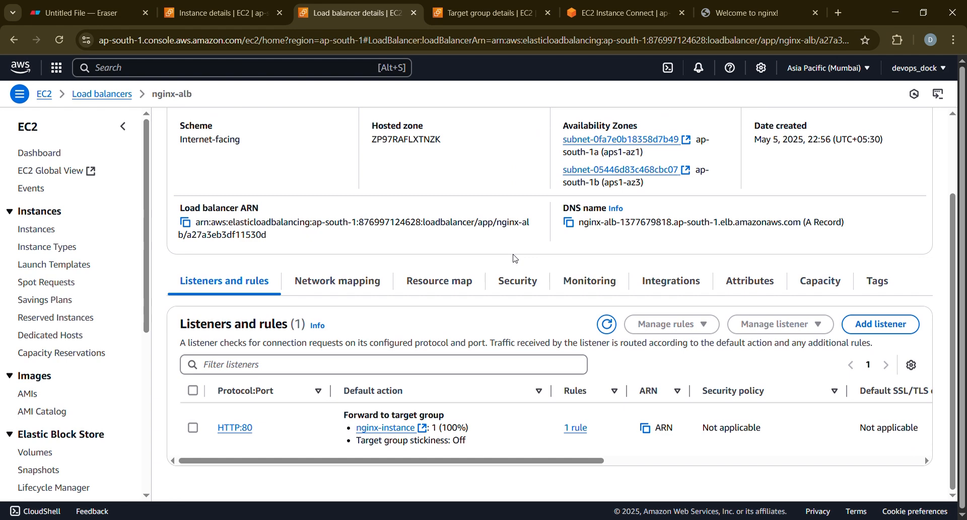
scroll(514, 258, up, 2)
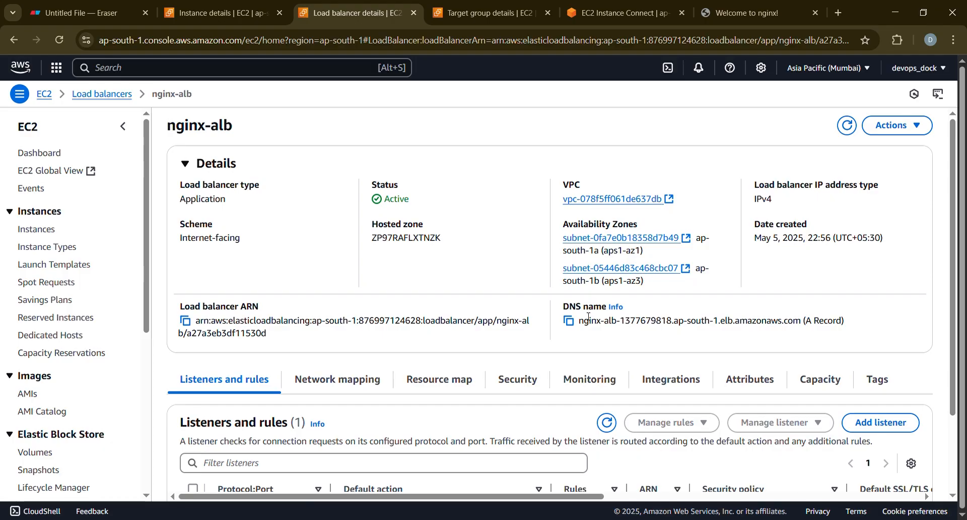
click(568, 321)
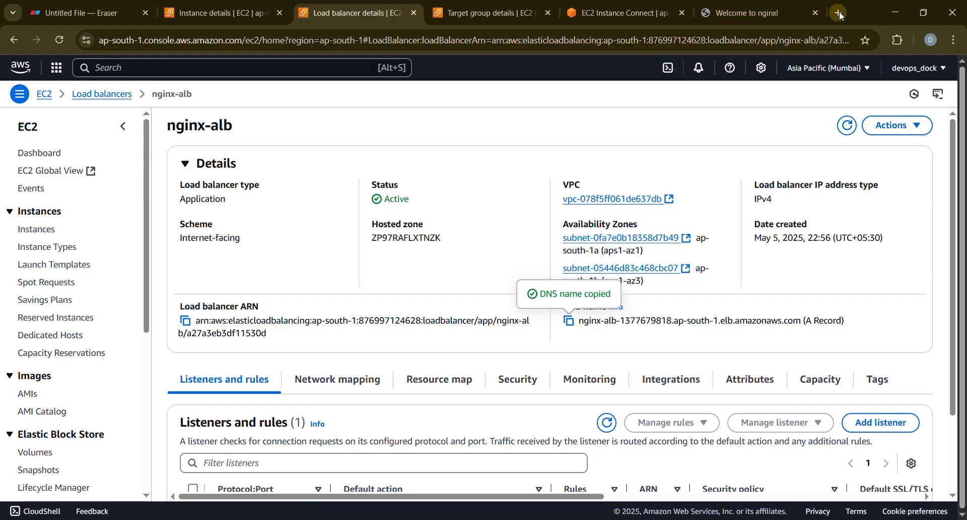
click(839, 12)
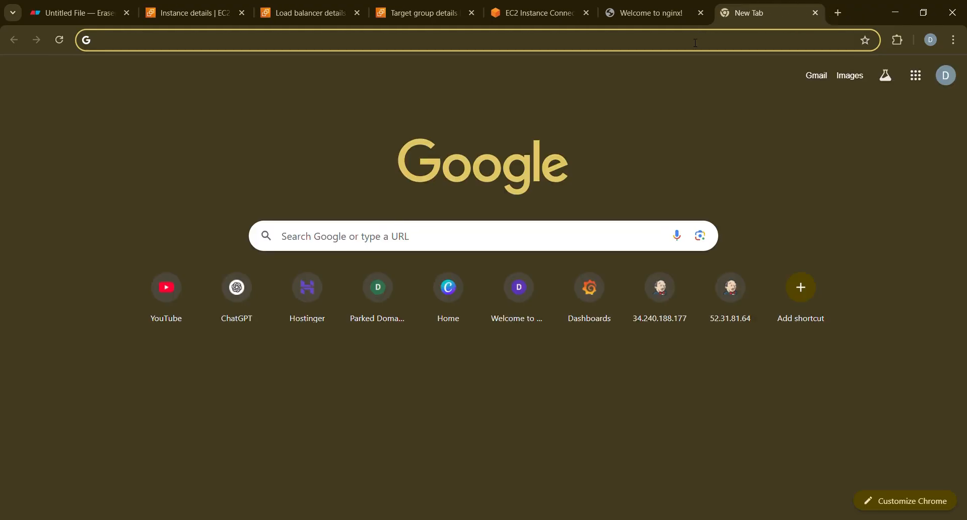
key(ctrl+v)
key(Return)
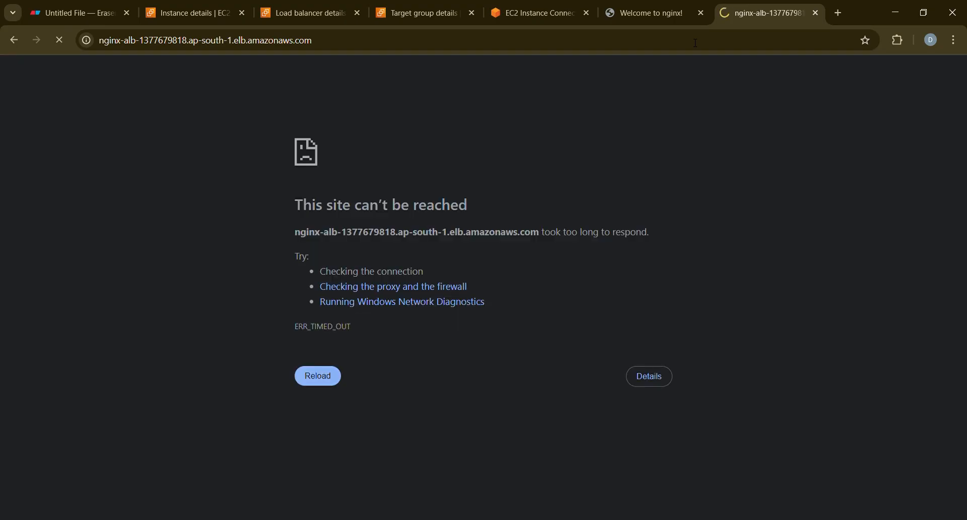
Change the load balancer address to use http instead of https and load the page
click(695, 43)
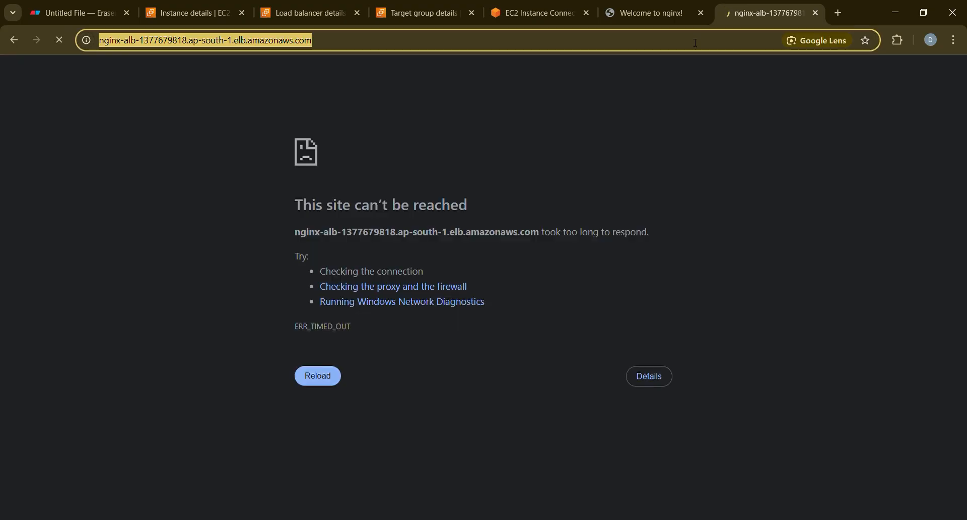
key(End)
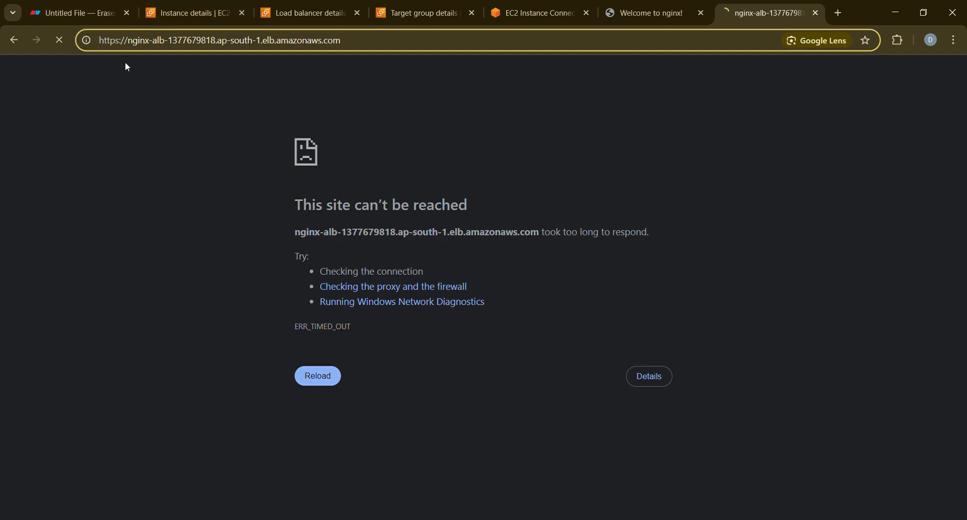
key(BackSpace)
key(Return)
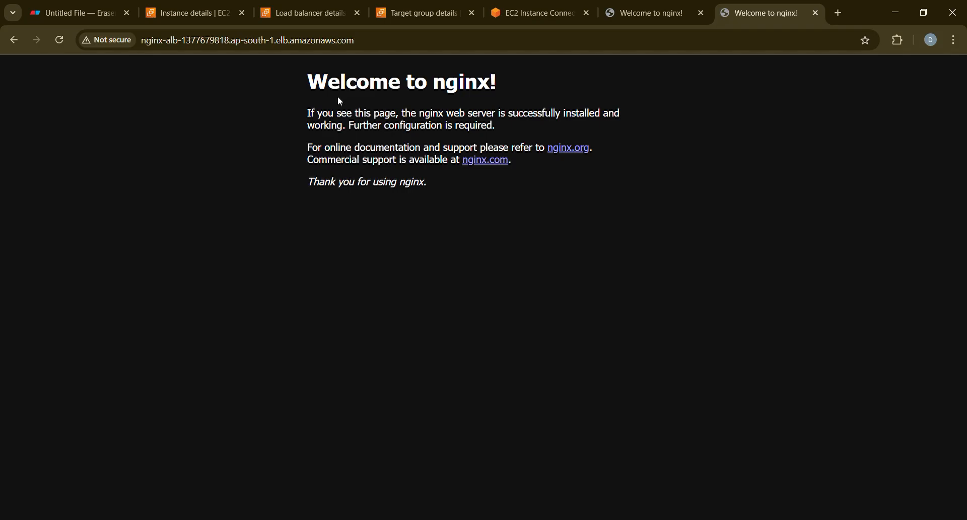
Check the implementation list in the Eraser file for the next task and return to the AWS console
click(639, 13)
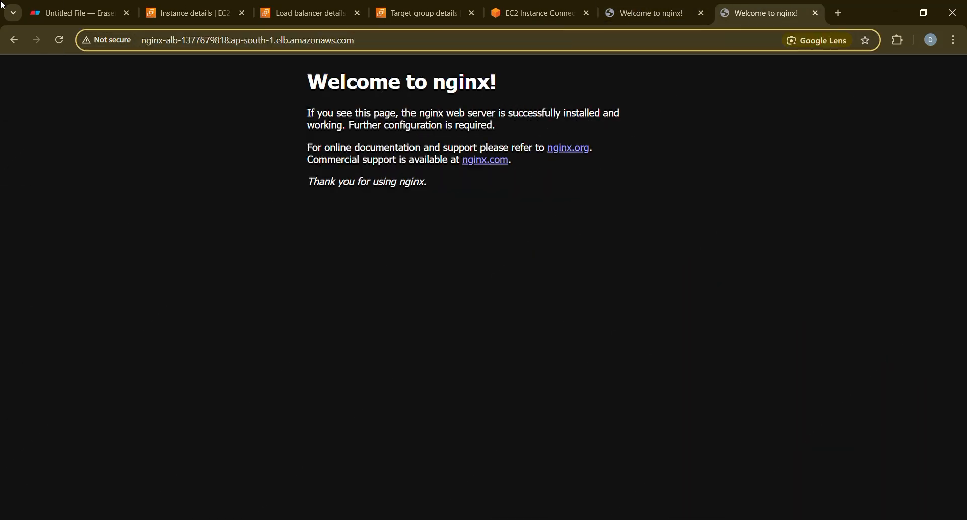
click(56, 11)
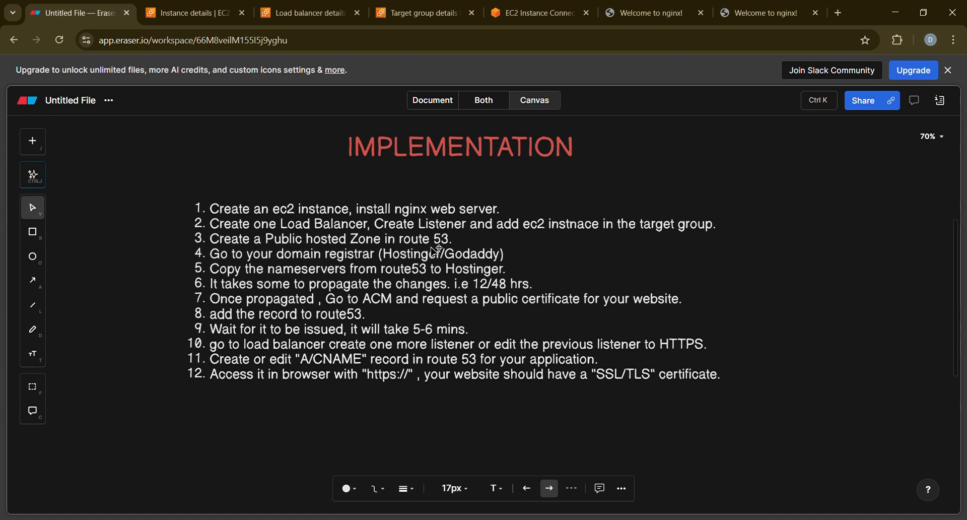
click(549, 6)
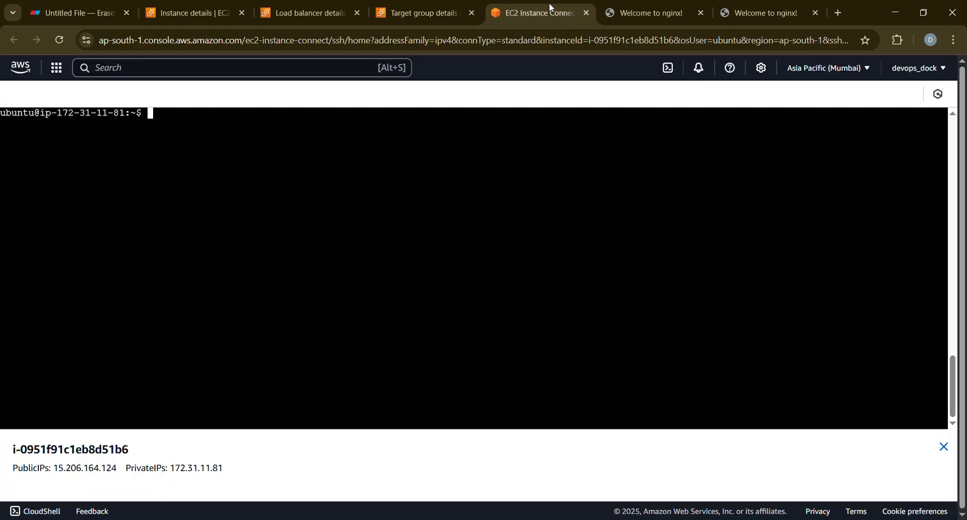
Search the AWS services for Route 53 from the target group page and open its Hosted zones list
click(438, 6)
click(238, 73)
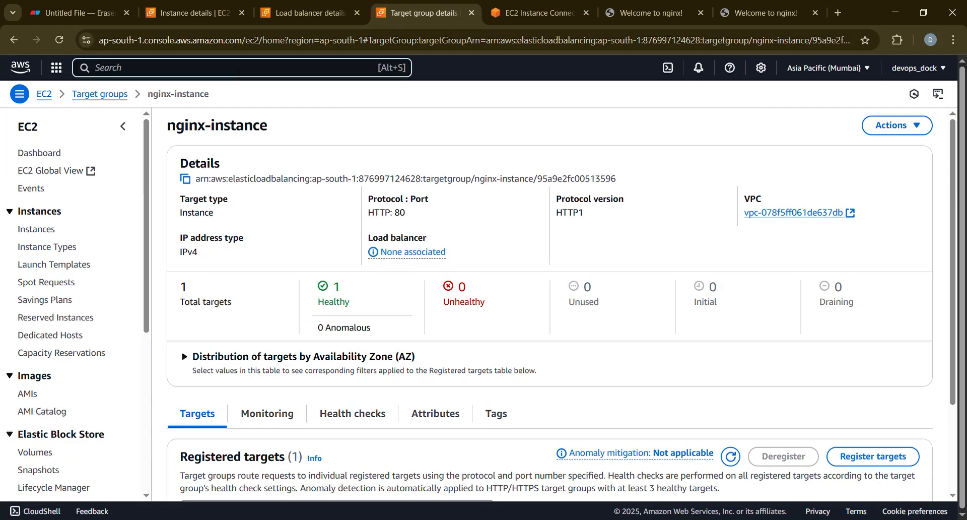
text(route 53)
key(Left)
key(Left)
key(BackSpace)
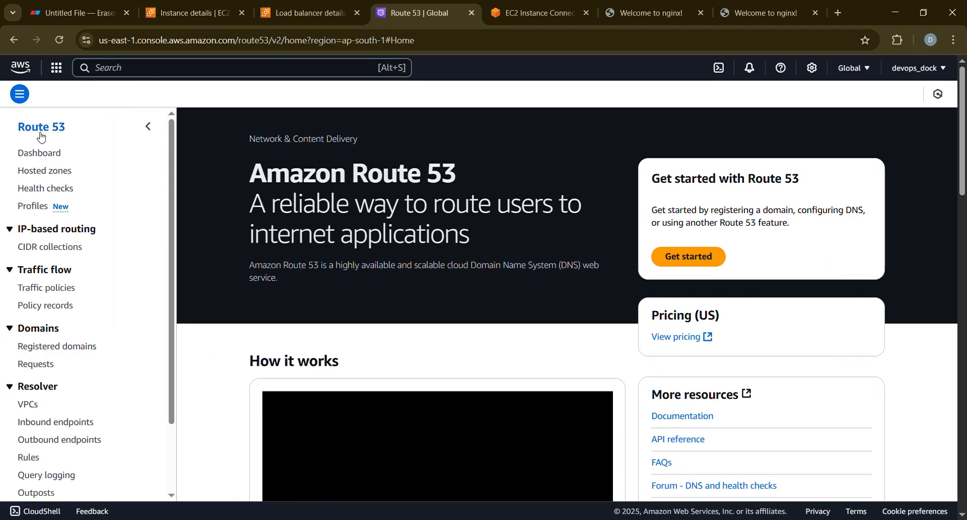
click(41, 173)
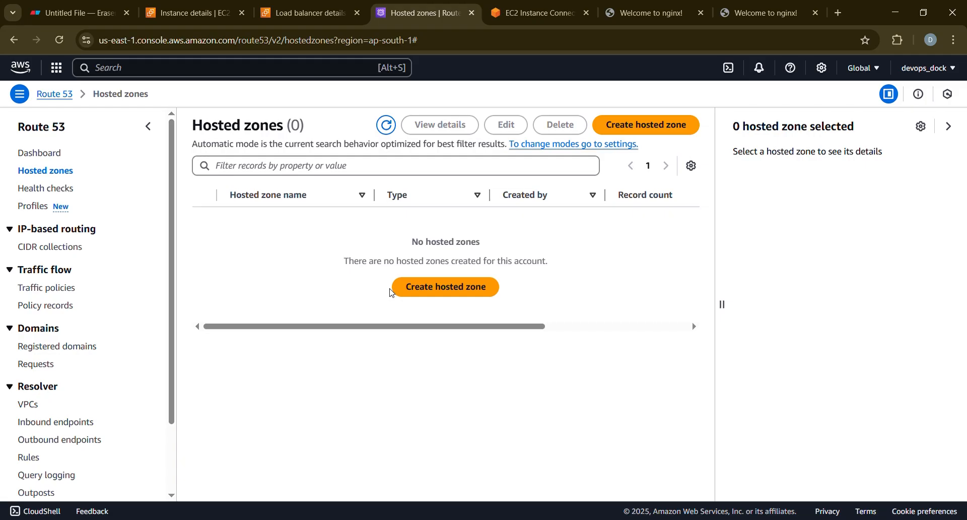
Open the form for creating a Route 53 hosted zone and load the Hostinger DNS page in a new browser tab
click(393, 290)
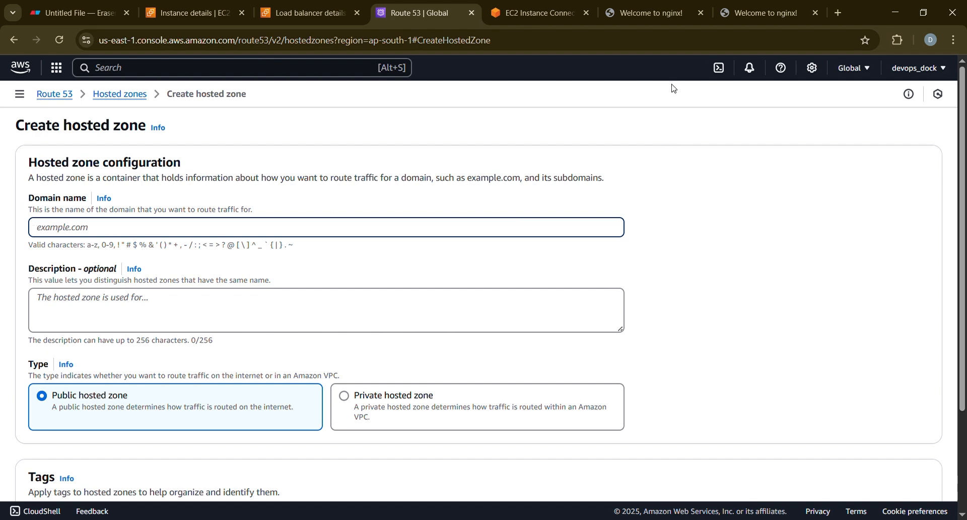
click(840, 14)
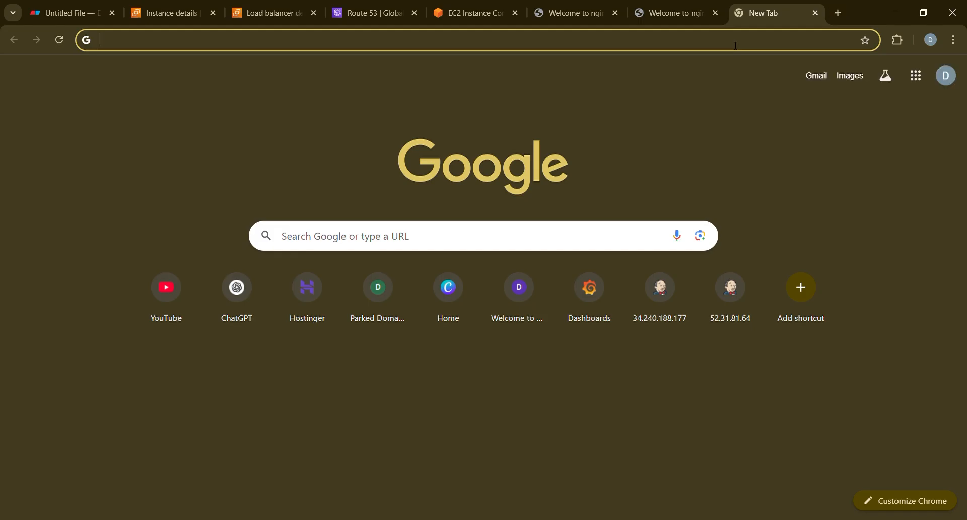
click(736, 46)
text(h)
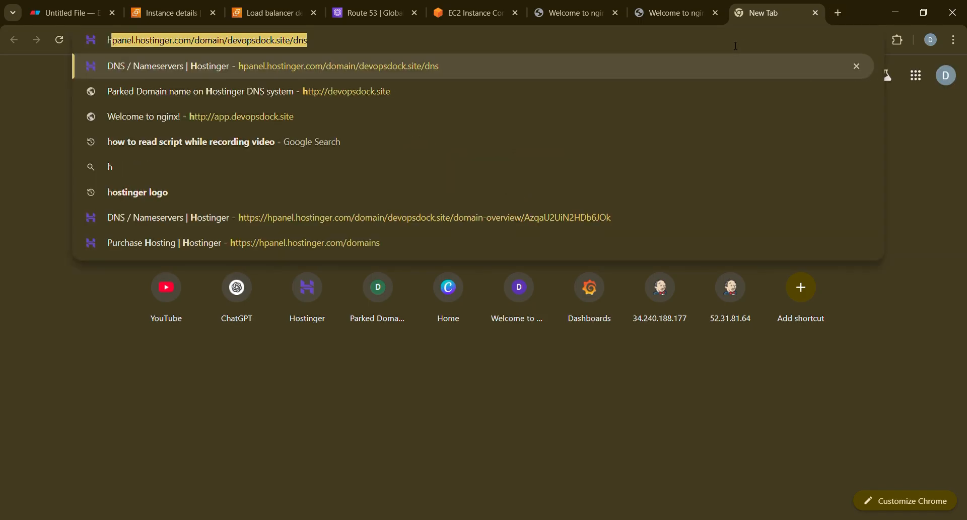
text(osting)
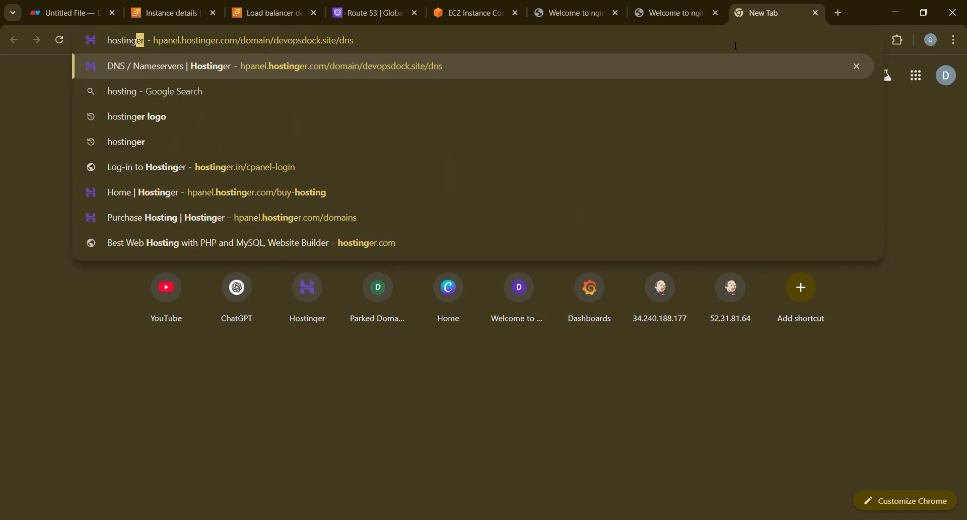
text(er)
key(Return)
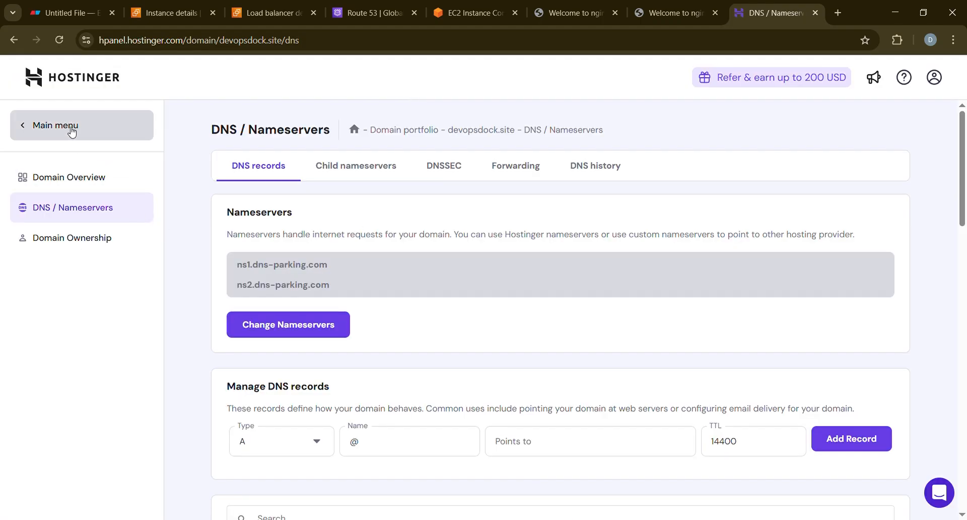
Go to the Hostinger home page and copy the domain name devopsdock.site
click(71, 129)
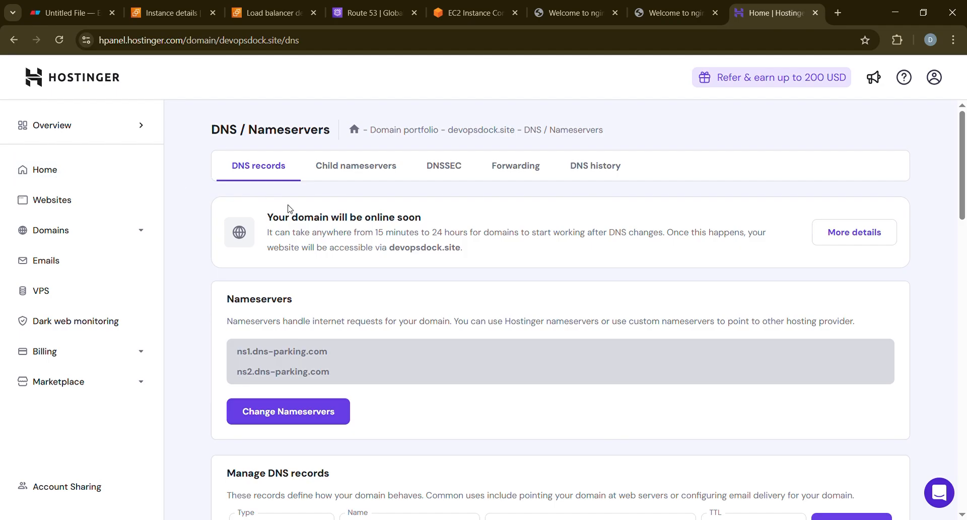
click(78, 168)
scroll(445, 245, down, 4)
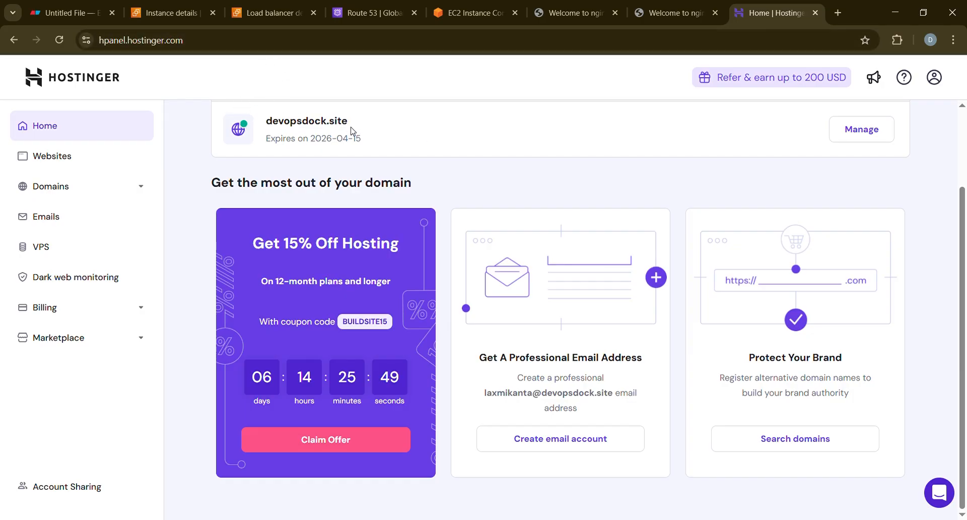
drag(351, 124, 266, 126)
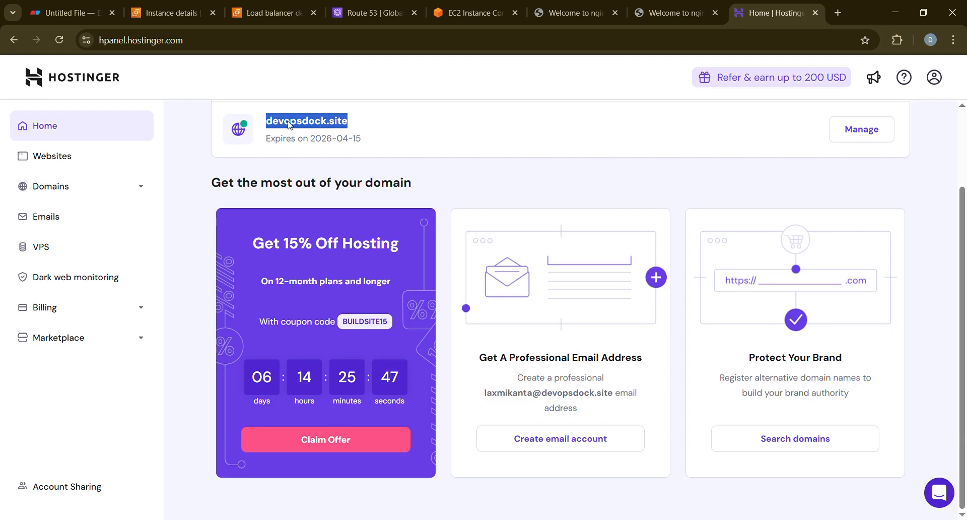
Create a public hosted zone in Route 53 for devopsdock.site and widen the record name column of its records table
click(370, 12)
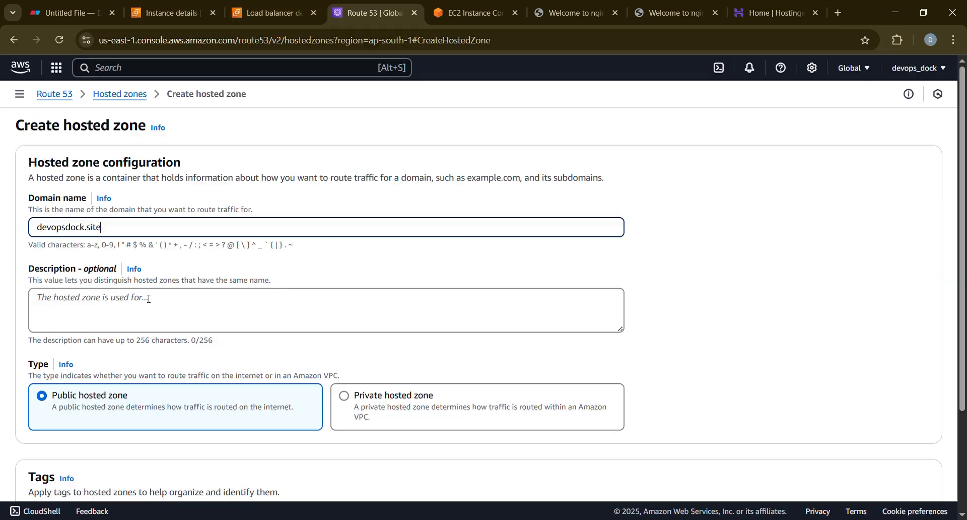
scroll(211, 312, down, 3)
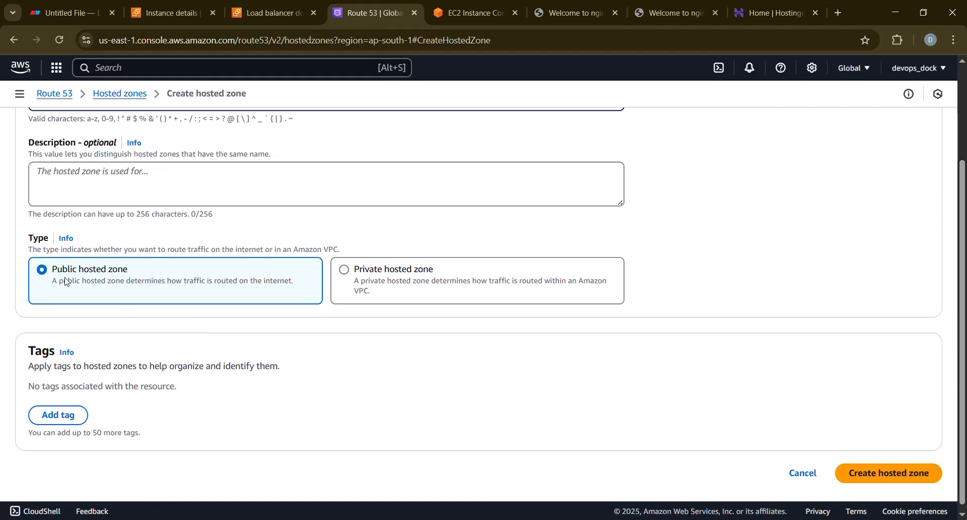
click(883, 472)
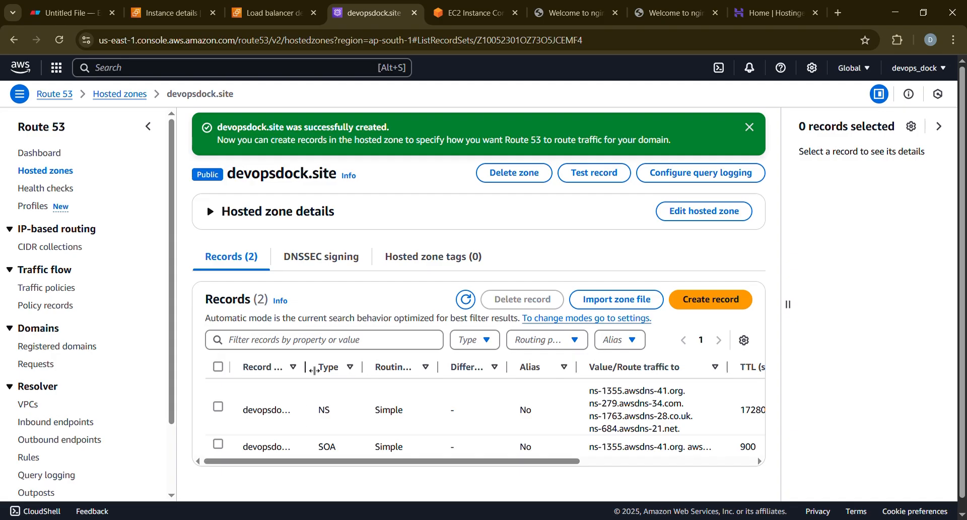
drag(314, 370, 344, 370)
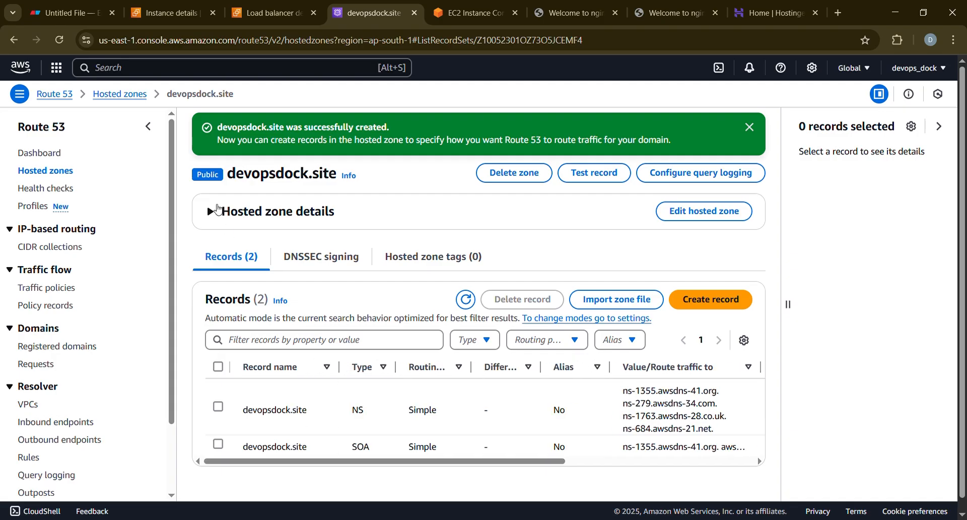
Check the implementation list in the Eraser file and highlight the four NS record values in the Route 53 hosted zone
click(53, 7)
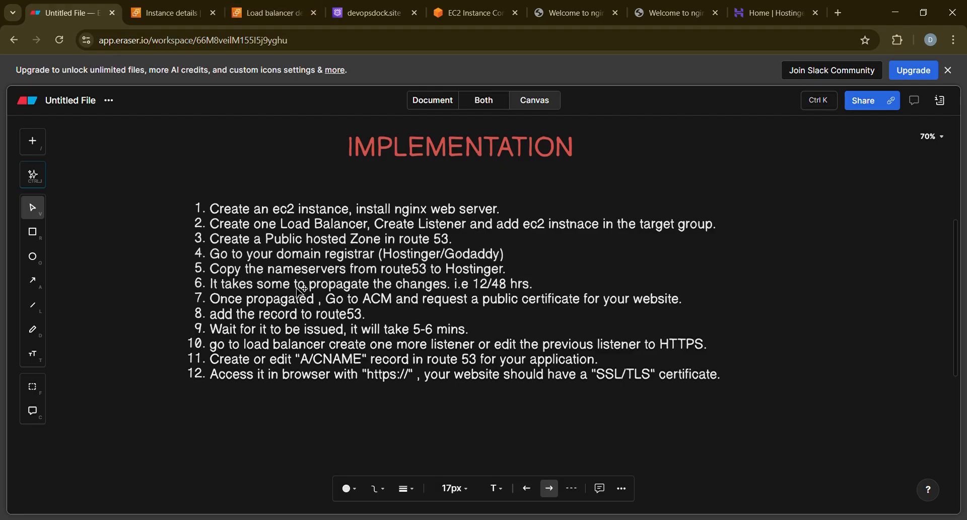
click(752, 4)
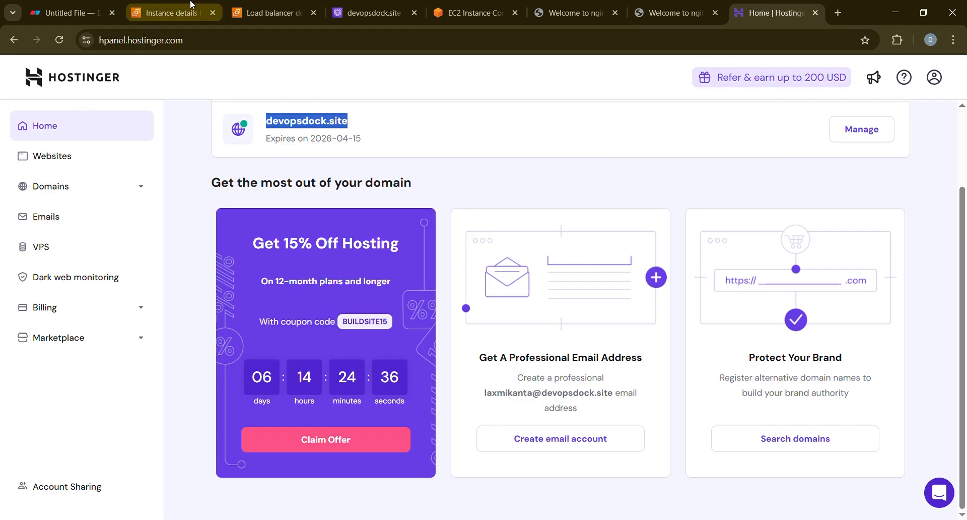
click(385, 8)
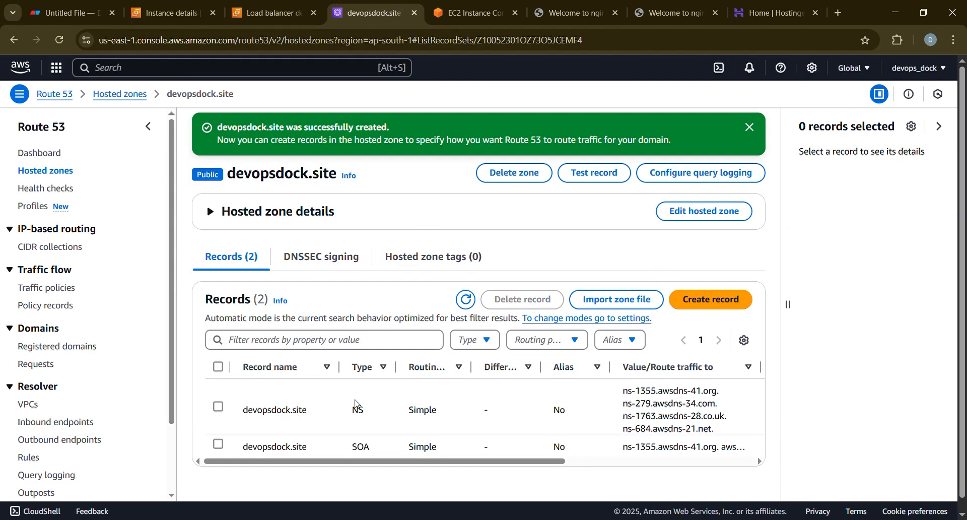
drag(623, 389, 724, 431)
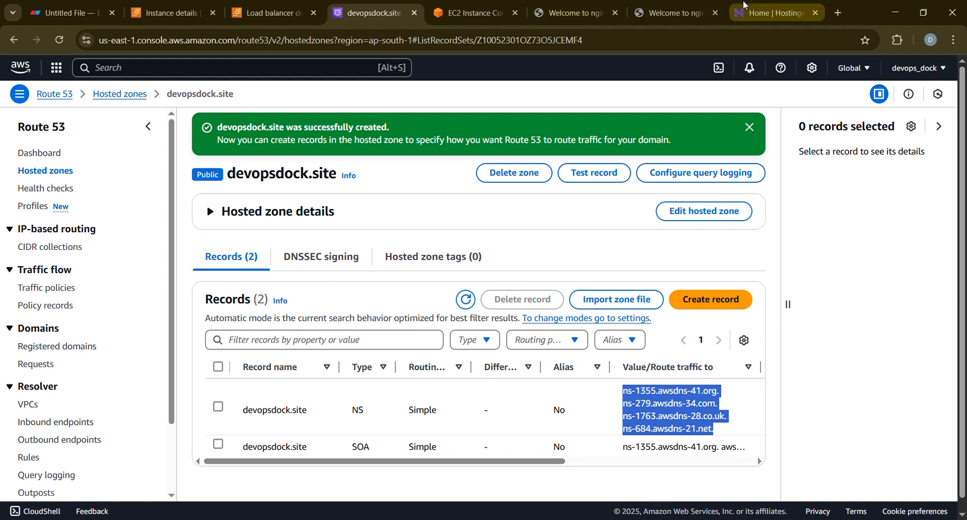
click(802, 6)
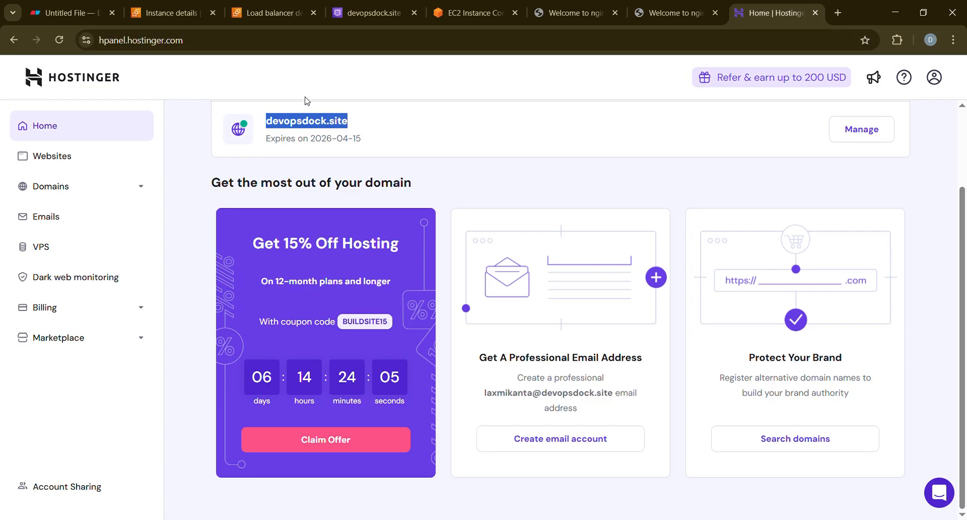
key(ctrl+1)
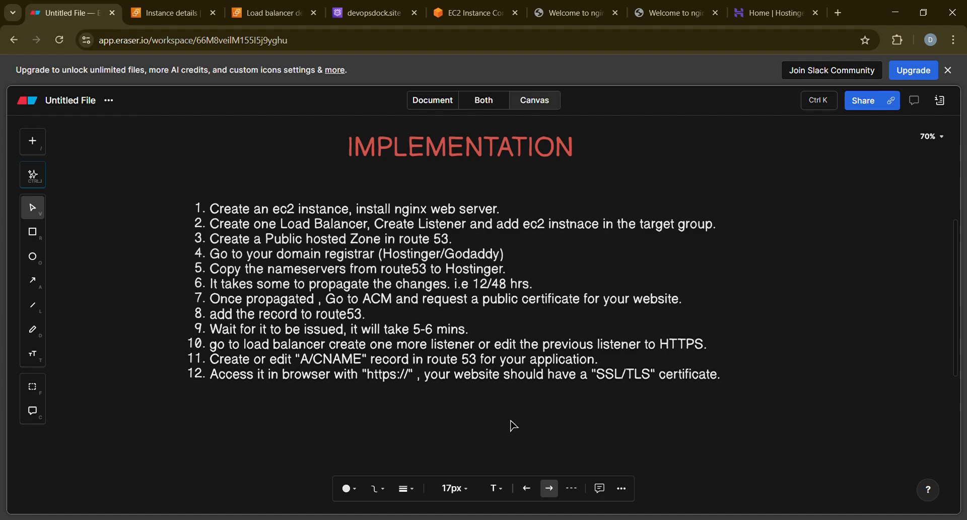
scroll(513, 426, down, 10)
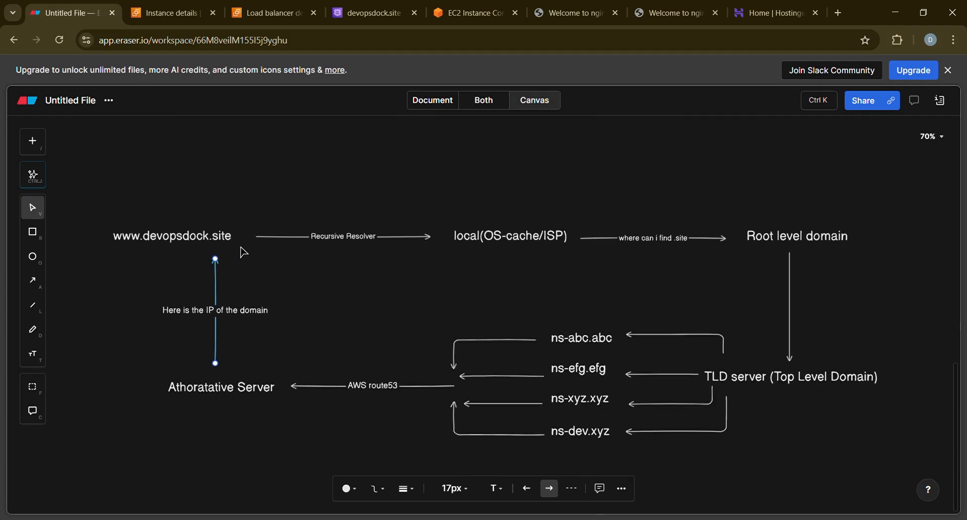
click(256, 251)
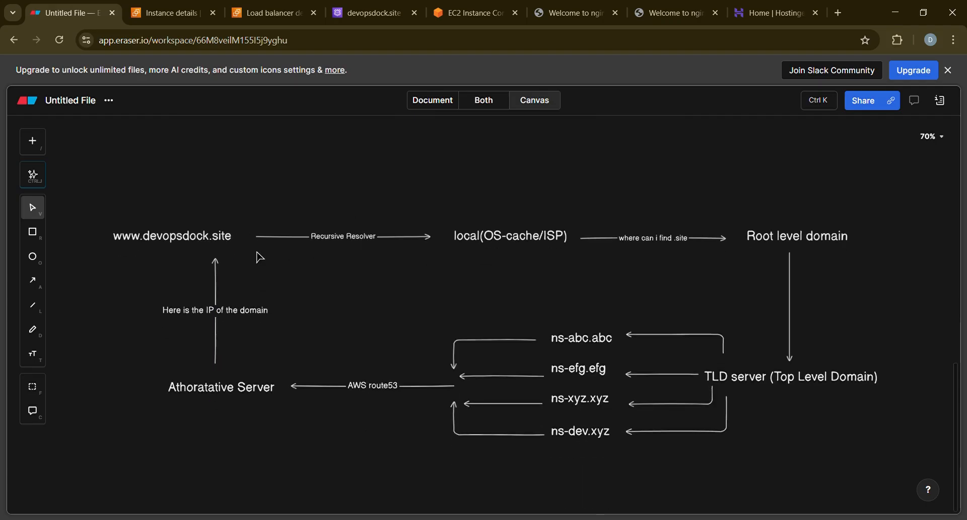
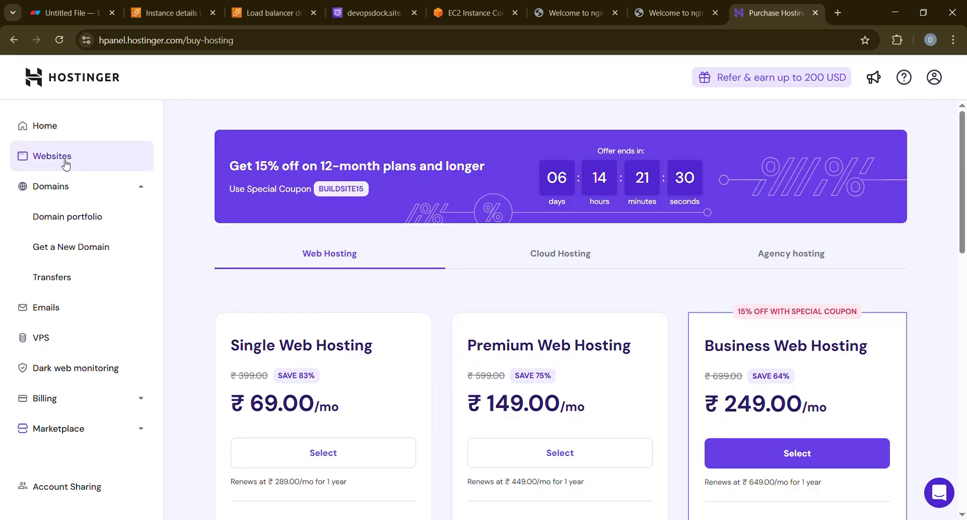
Look through the web hosting plans in Hostinger and return to its home page
scroll(398, 306, down, 5)
scroll(402, 308, down, 6)
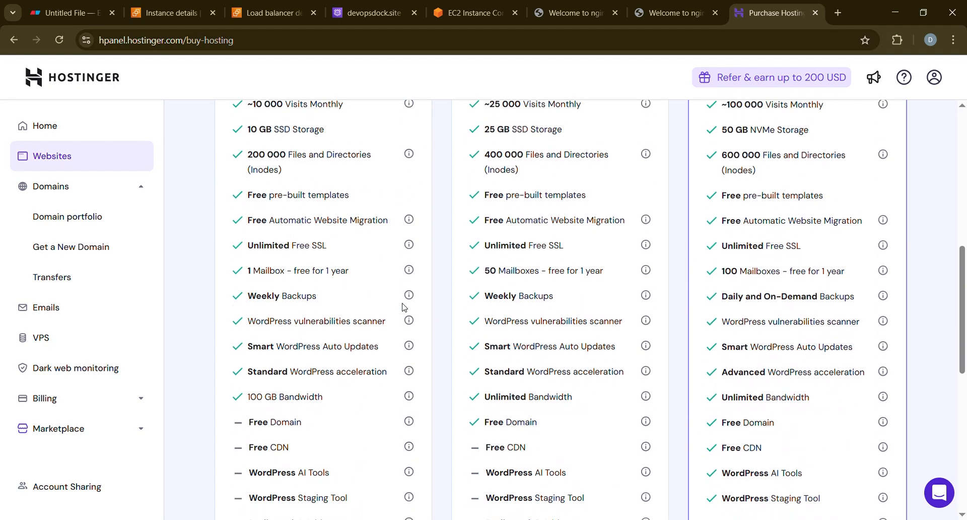
click(71, 129)
scroll(745, 365, down, 2)
scroll(745, 365, up, 2)
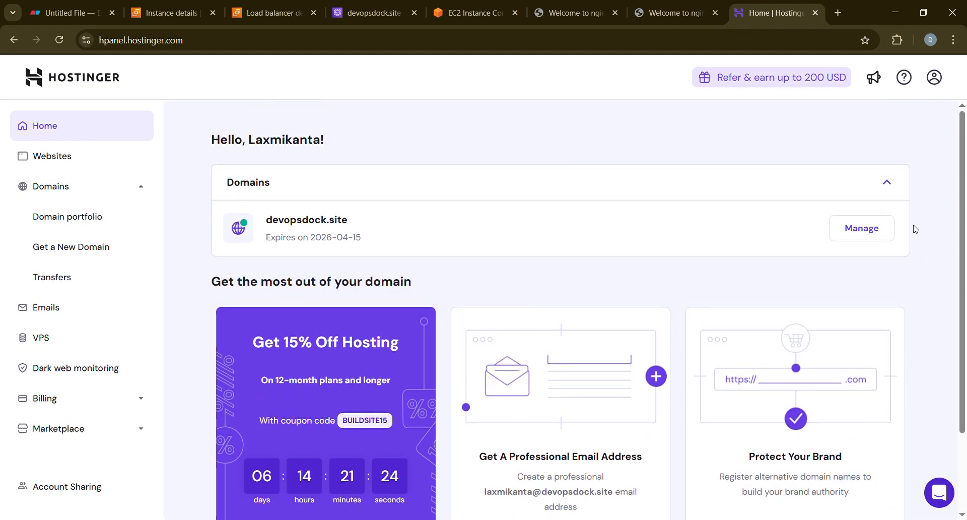
Open the DNS / Nameservers settings of devopsdock.site in Hostinger and highlight its current nameservers
click(857, 229)
click(34, 207)
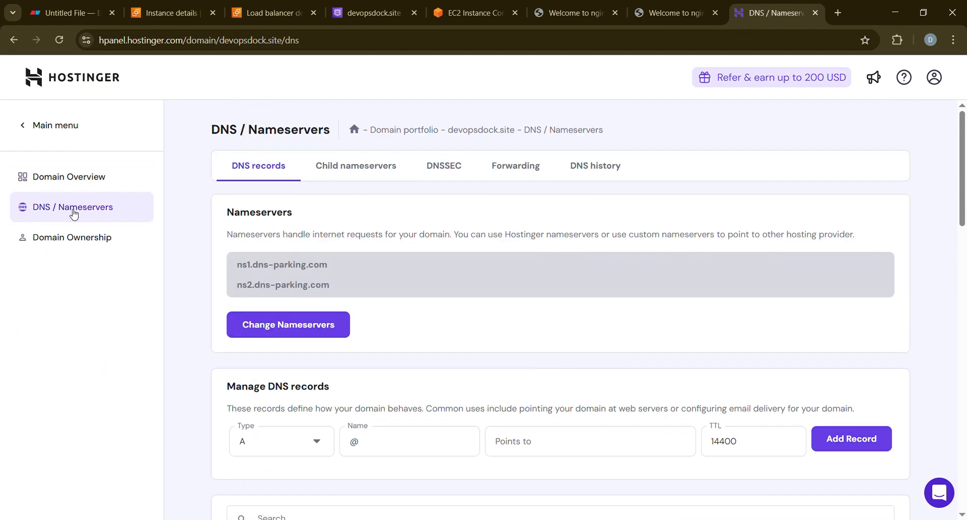
drag(329, 353, 237, 356)
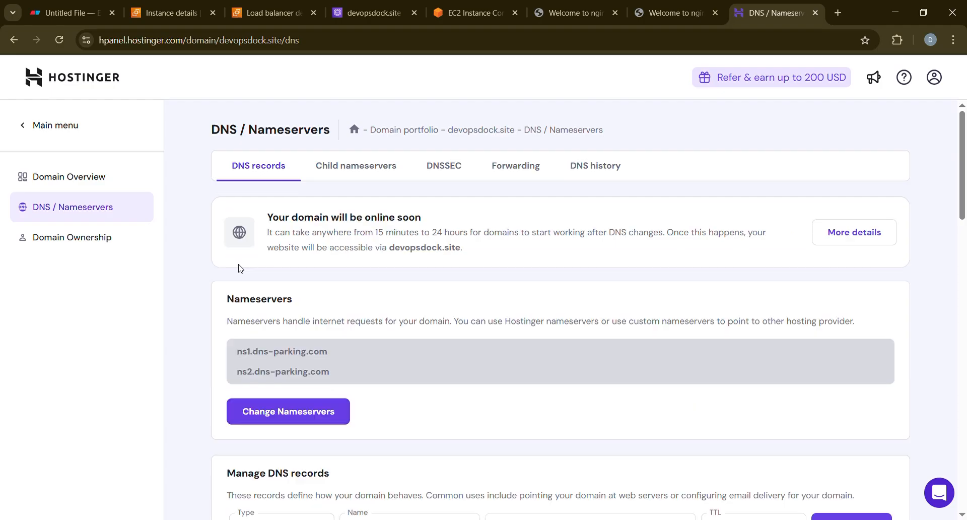
drag(334, 377, 237, 375)
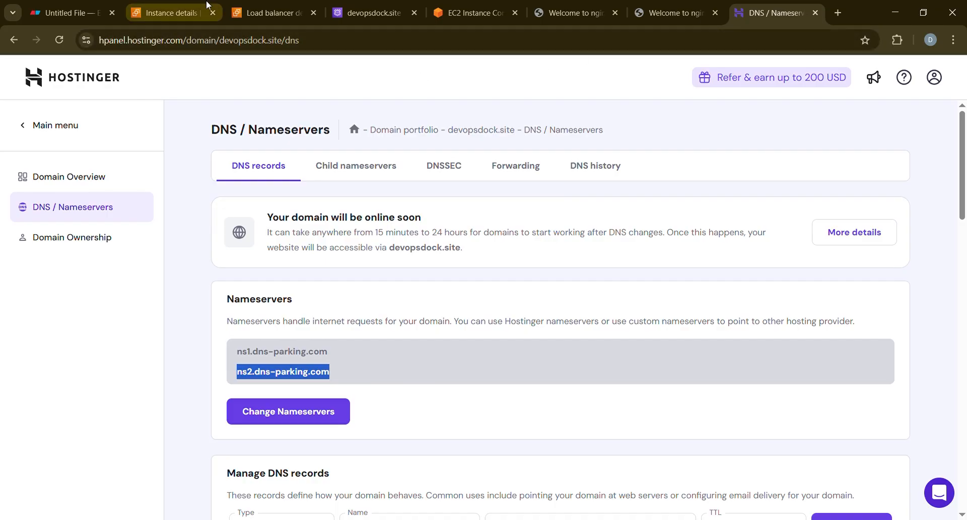
Return to the Route 53 hosted zone and examine the name and the nameserver values of its NS record
click(370, 13)
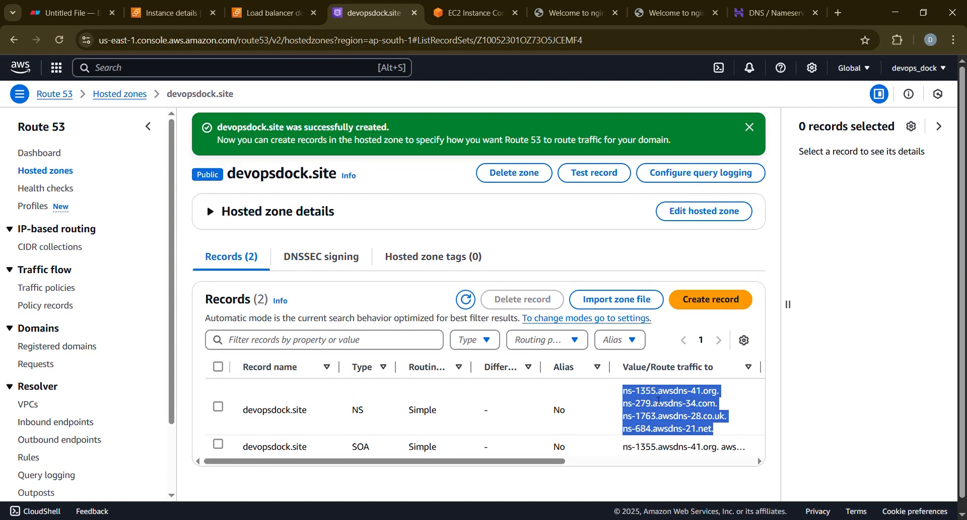
click(648, 400)
drag(620, 395, 723, 433)
click(661, 396)
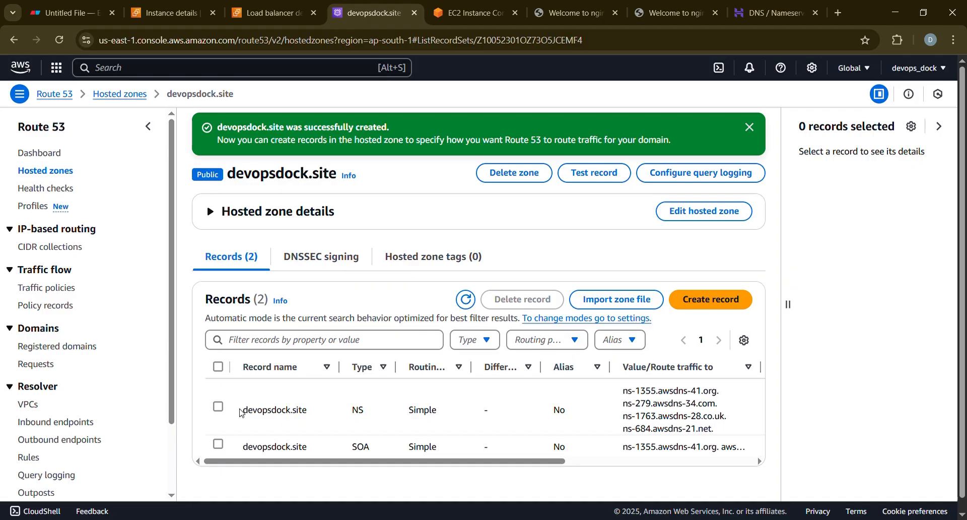
drag(242, 412, 310, 417)
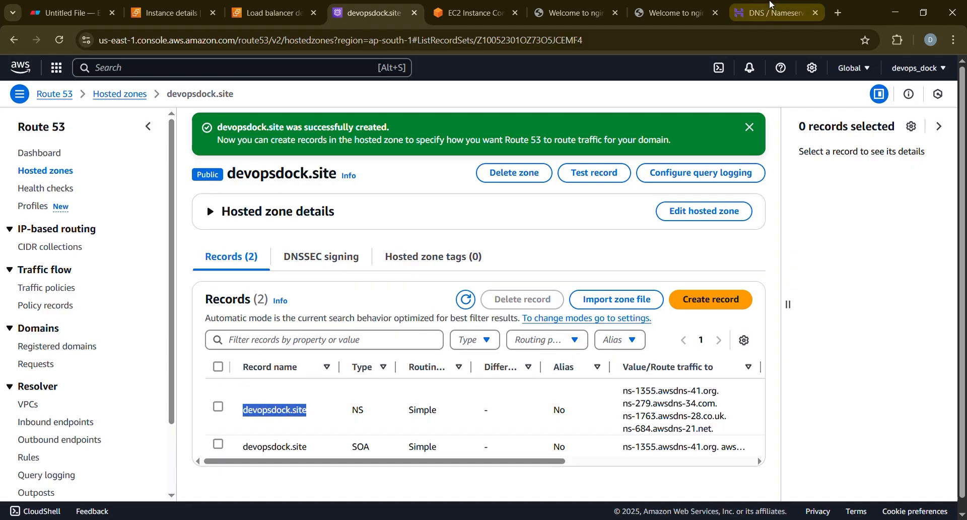
Compare the Nameservers section in Hostinger with the NS record of the Route 53 hosted zone
click(771, 4)
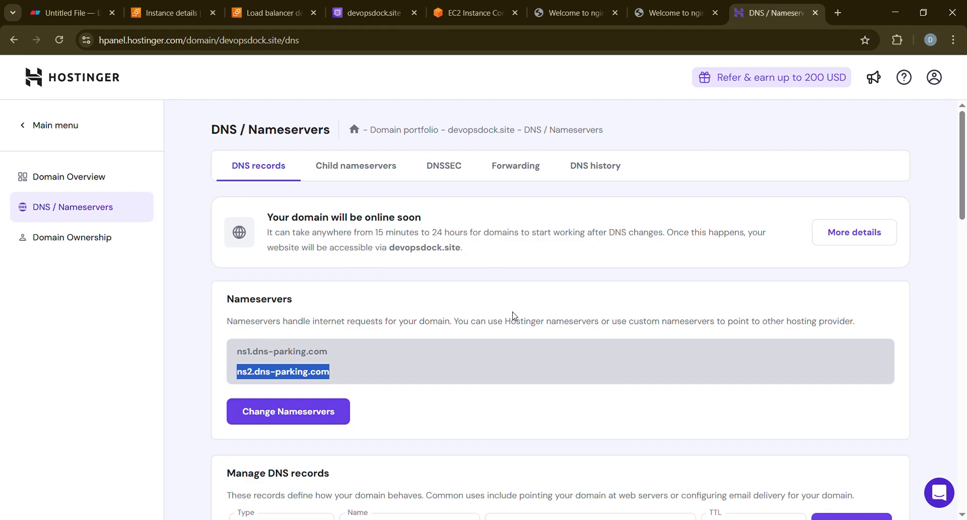
scroll(325, 313, down, 2)
scroll(324, 315, down, 1)
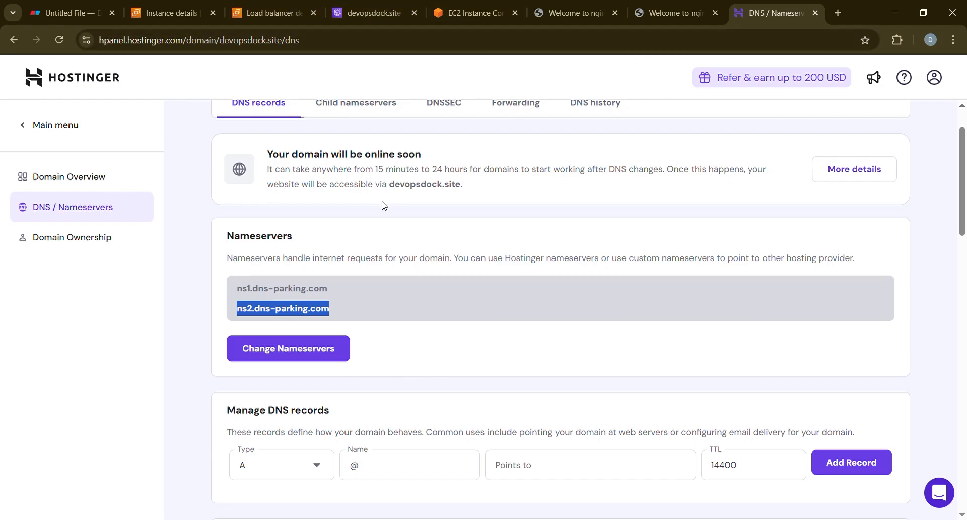
click(282, 13)
click(388, 9)
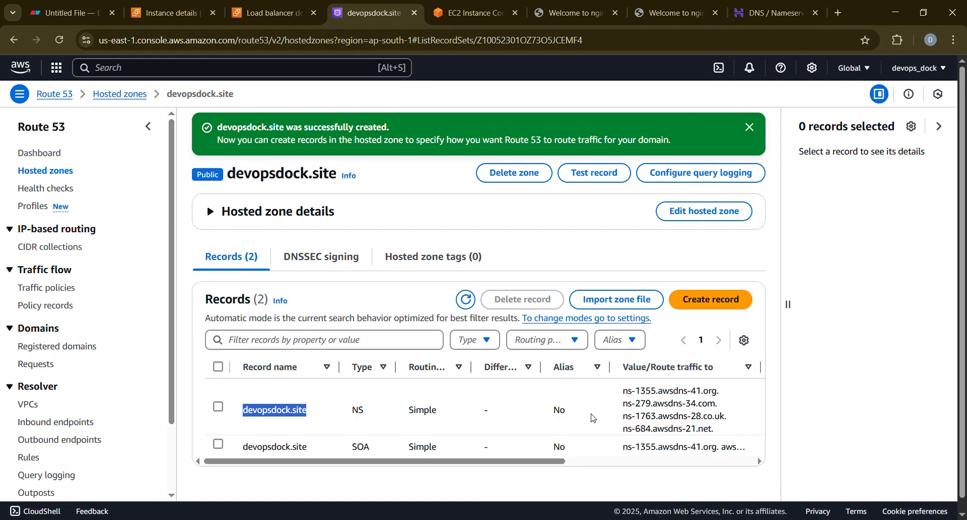
click(775, 6)
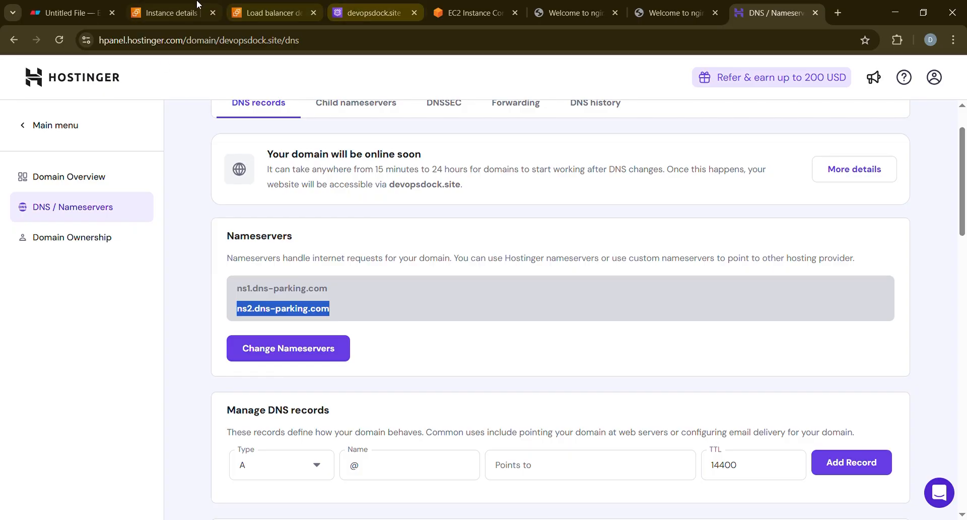
Highlight the four NS record values in Route 53 again and switch to the DNS resolution diagram in Eraser
click(370, 13)
drag(622, 391, 719, 436)
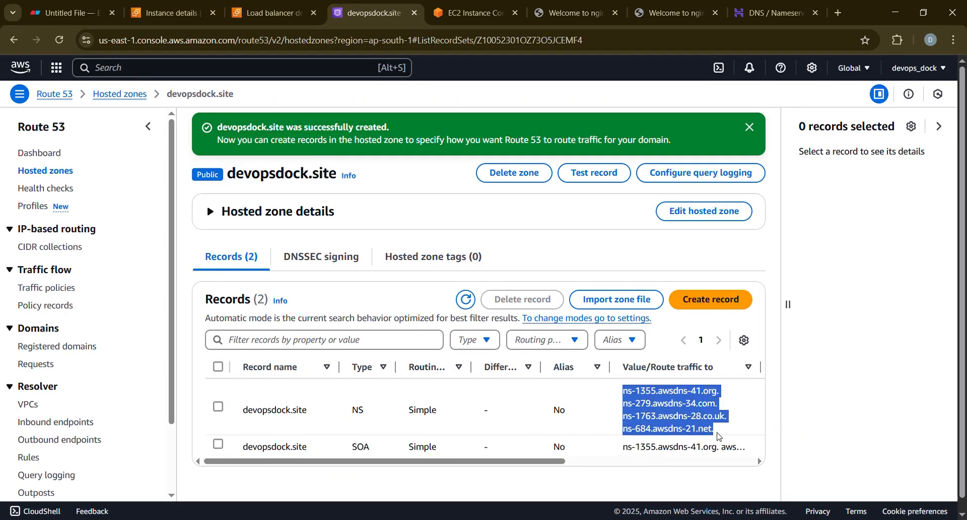
click(71, 12)
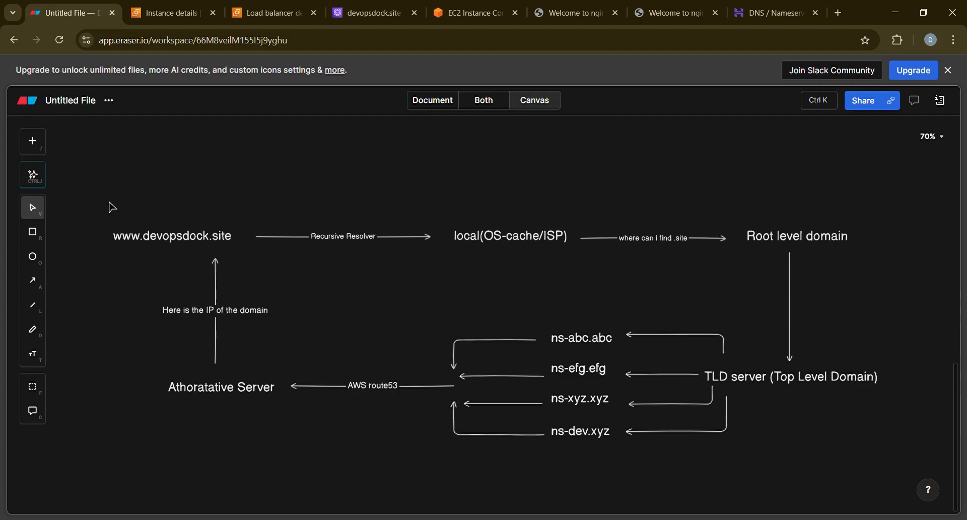
Highlight the DNS resolution diagram, then review the DNS records of devopsdock.site in Hostinger down to its A record
click(137, 233)
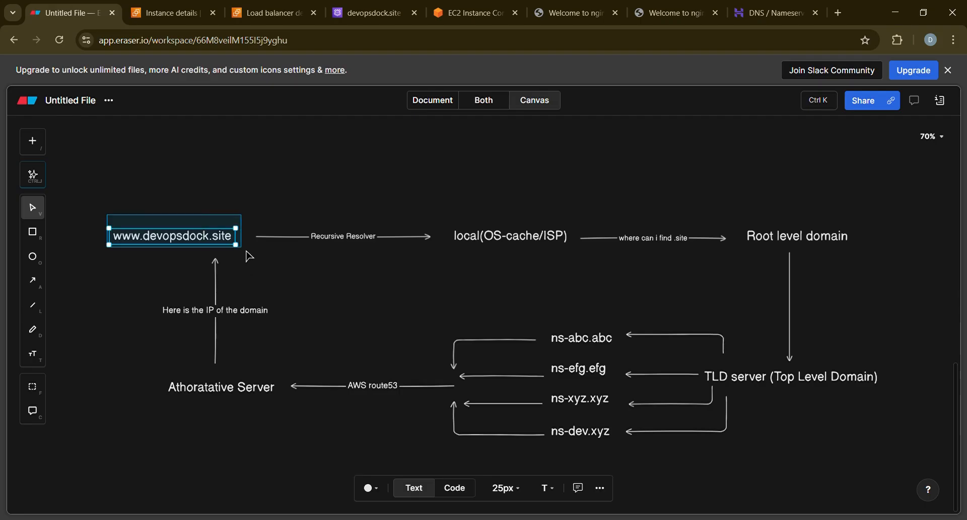
drag(96, 189, 882, 466)
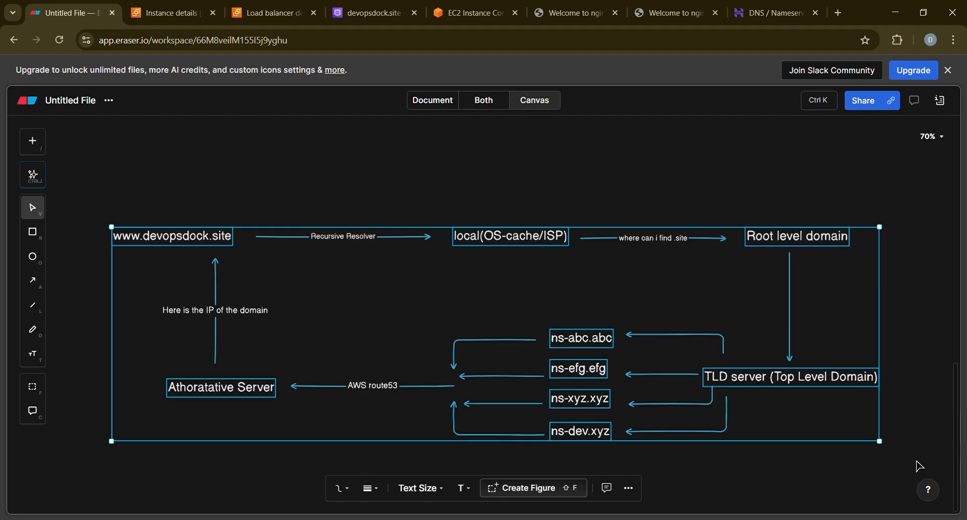
click(770, 13)
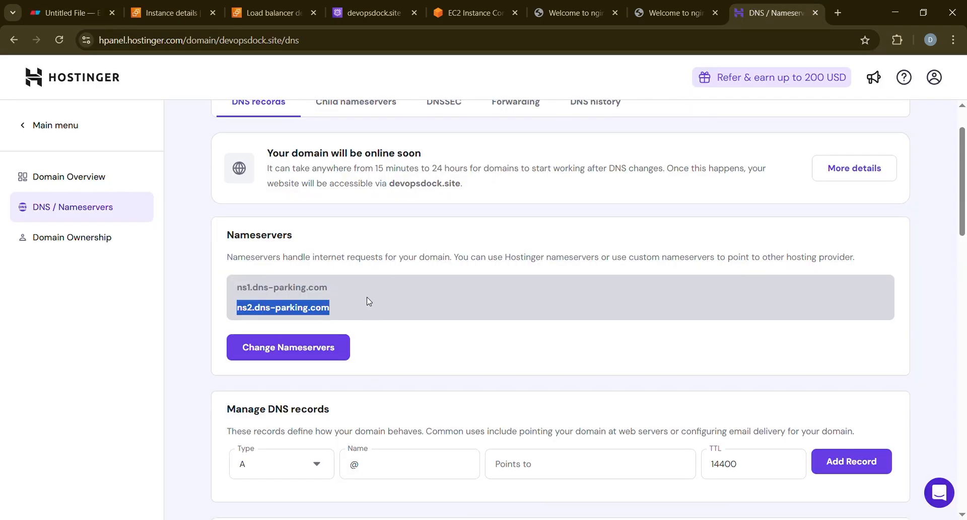
scroll(367, 300, down, 4)
scroll(367, 301, down, 15)
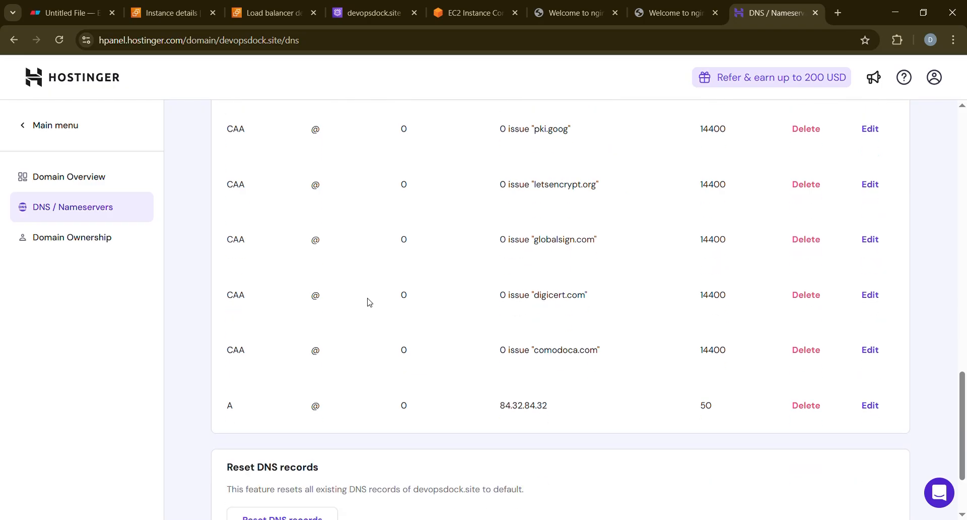
scroll(331, 303, up, 15)
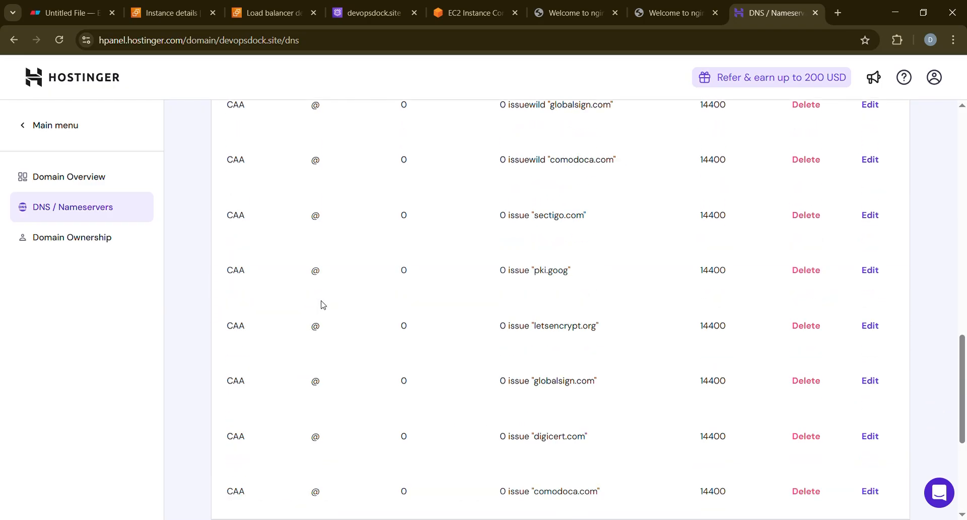
scroll(321, 297, up, 7)
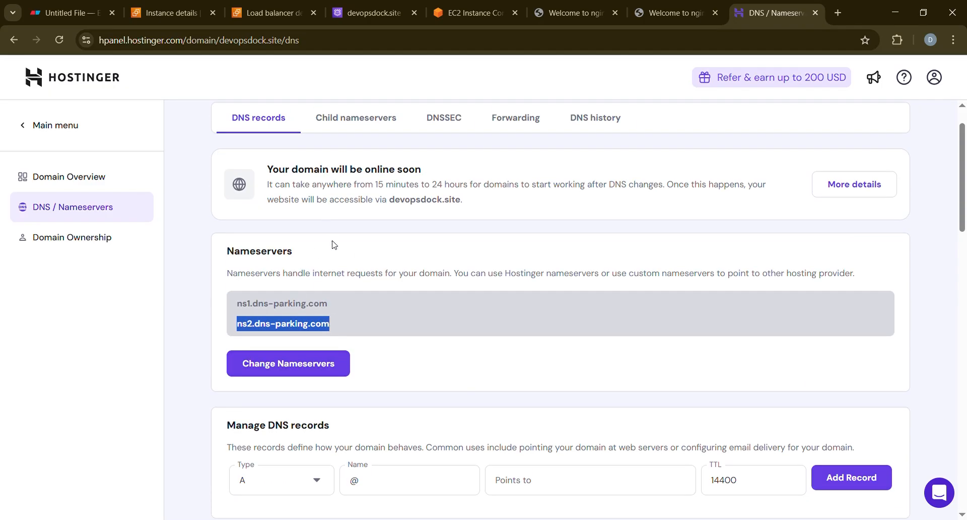
scroll(329, 226, up, 1)
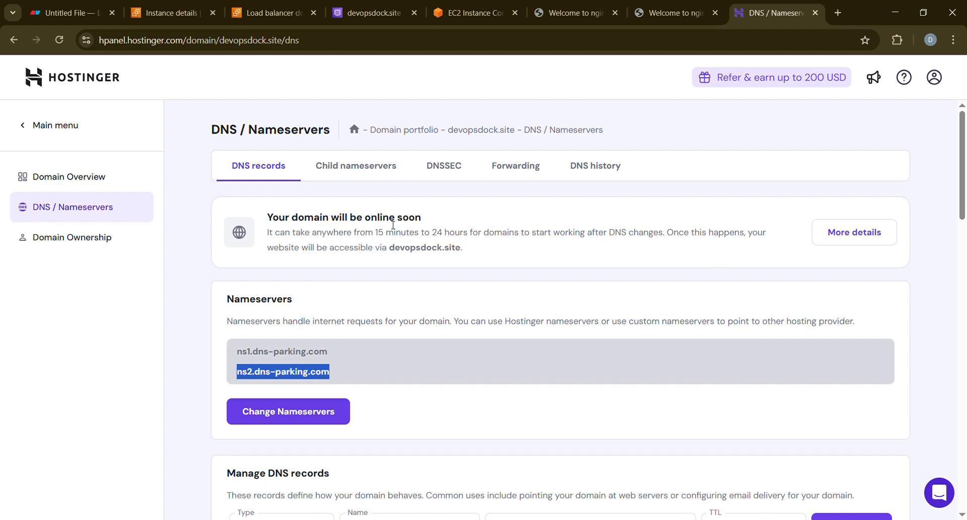
scroll(392, 225, down, 20)
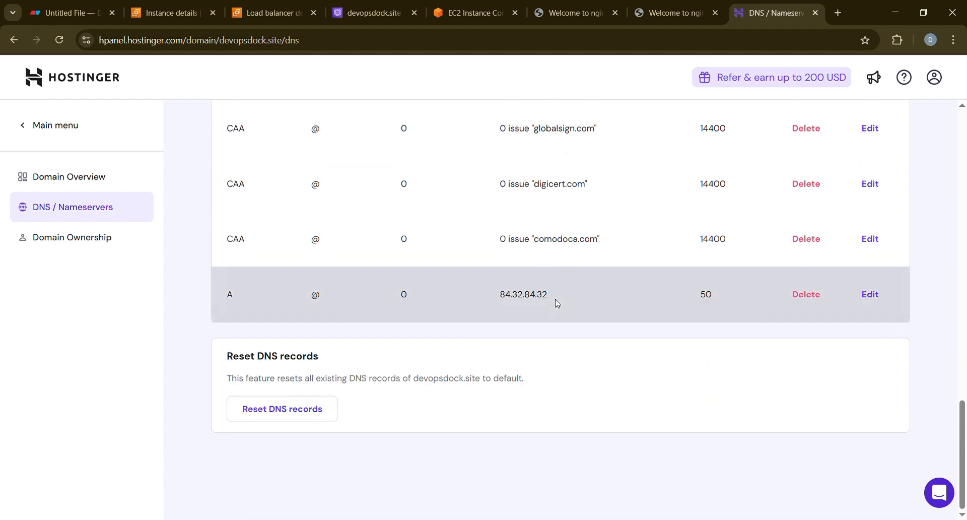
scroll(572, 336, up, 15)
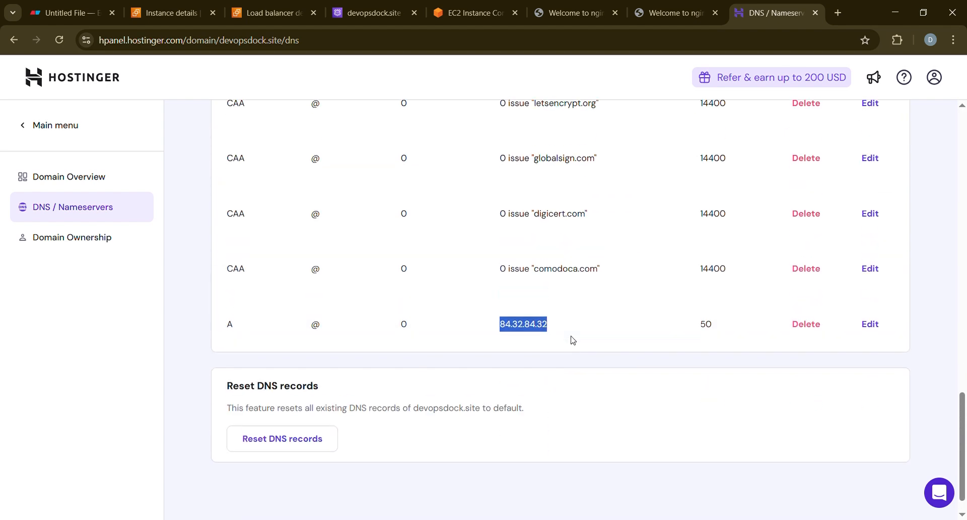
scroll(572, 336, up, 4)
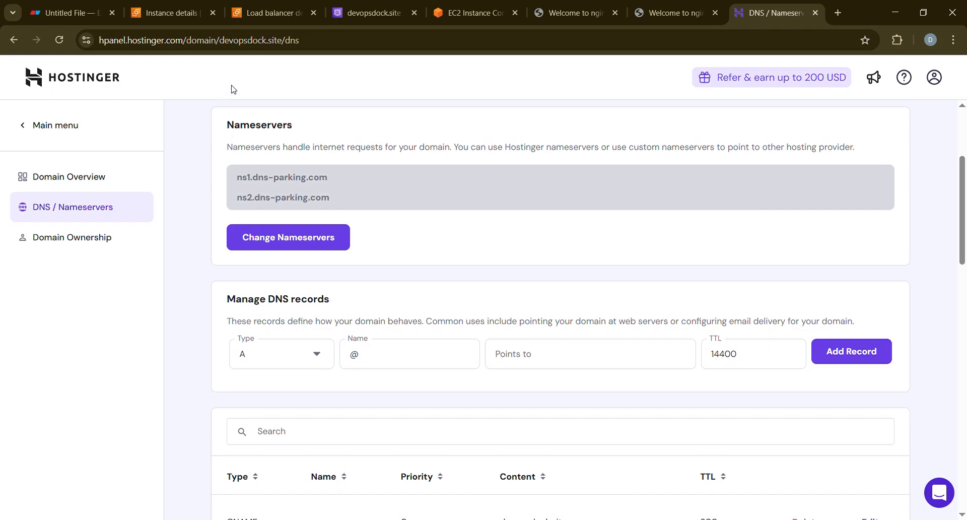
Switch to the EC2 instance terminal, run "host devopsdock.site" and highlight the returned address
click(437, 7)
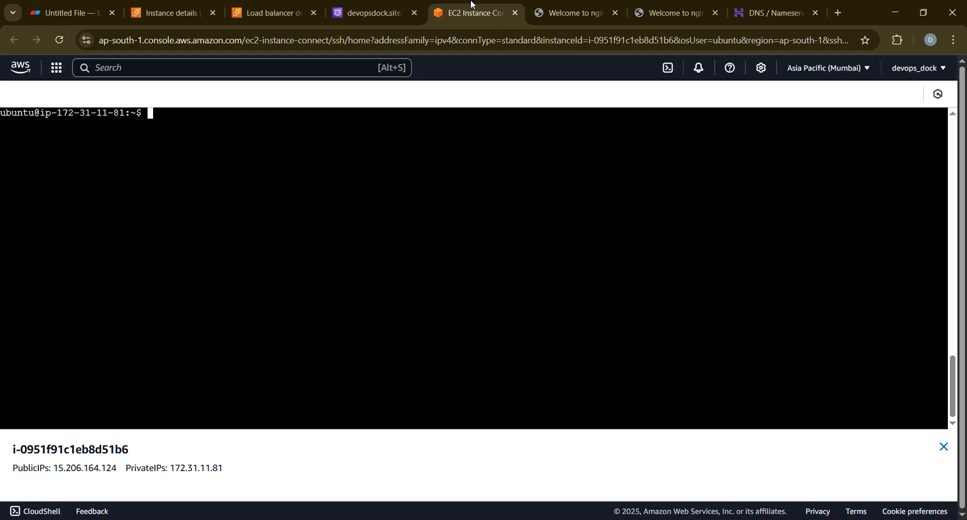
text(host)
text(devopsdock.site)
key(Return)
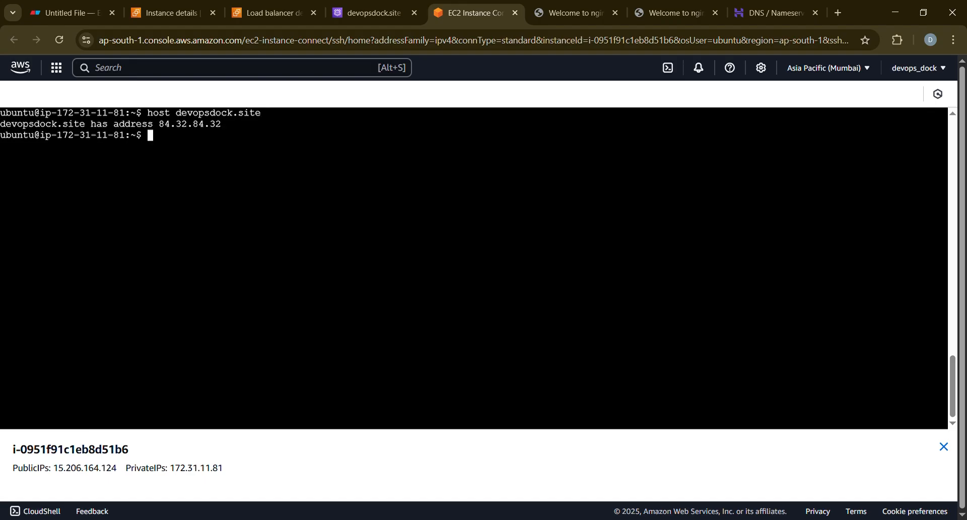
drag(222, 124, 153, 124)
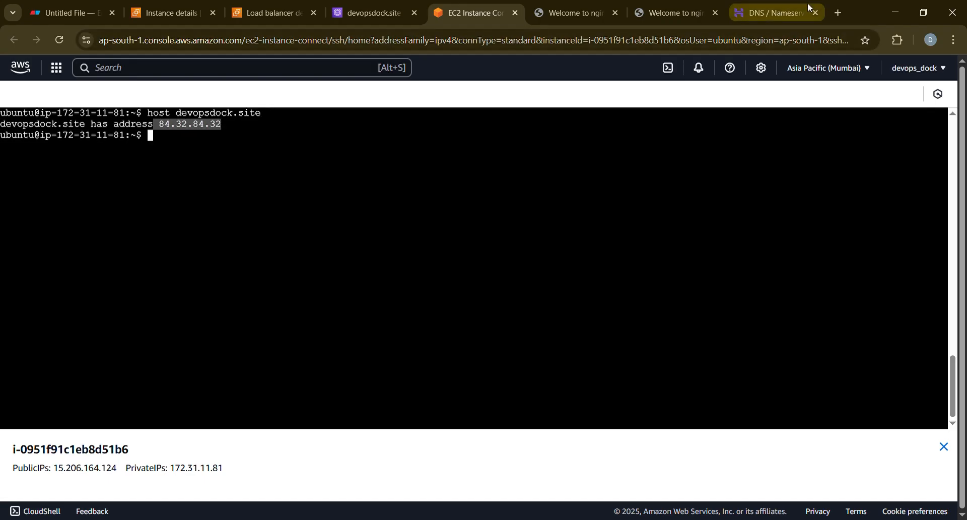
Copy the domain name devopsdock.site from the terminal command and open it in a new browser tab
drag(261, 113, 177, 113)
key(ctrl+c)
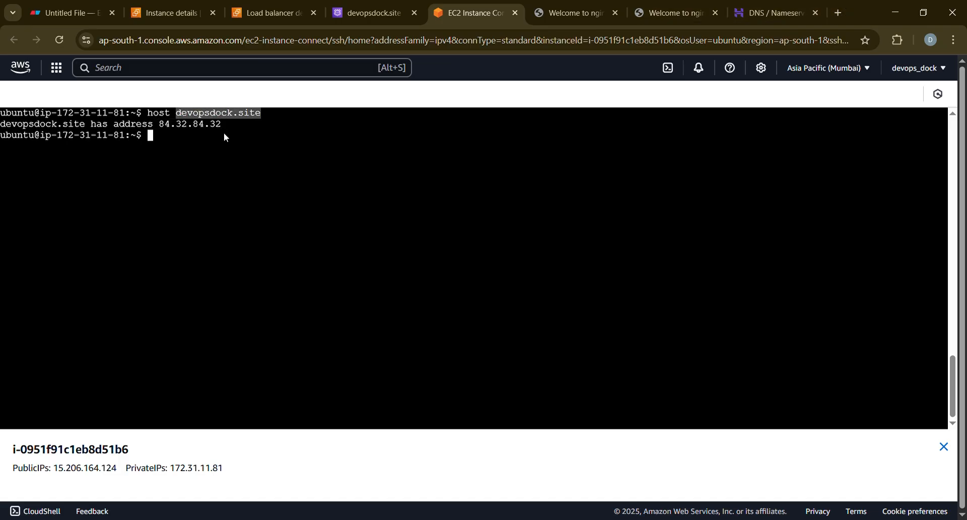
click(839, 13)
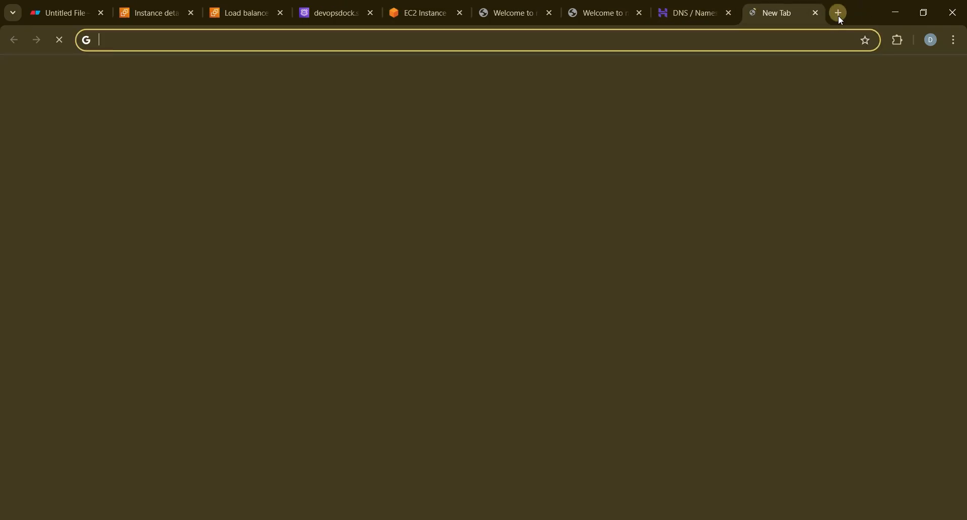
key(ctrl+v)
key(Return)
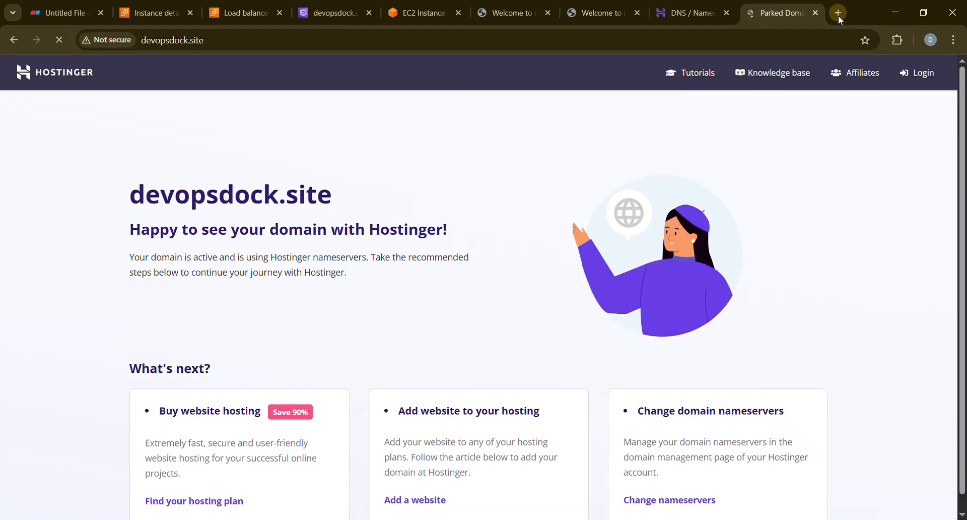
scroll(152, 214, down, 1)
scroll(152, 214, up, 1)
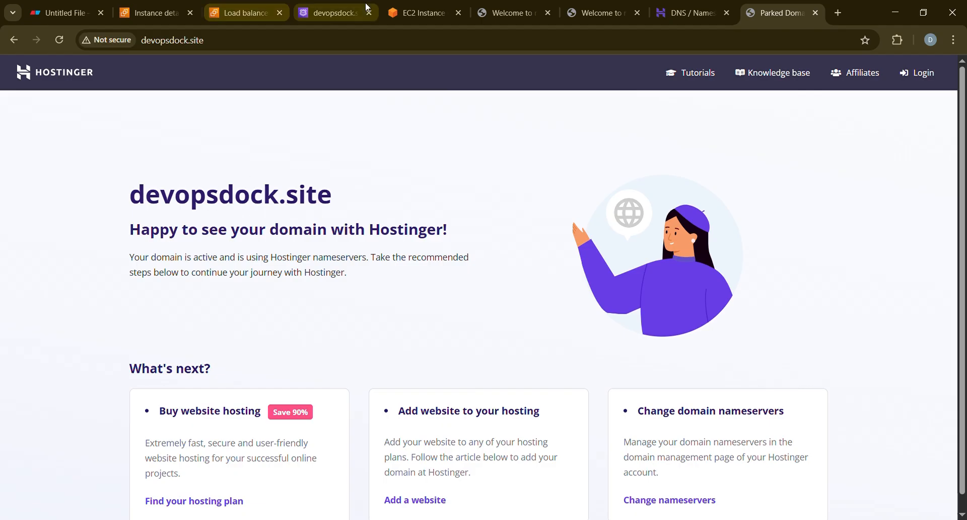
Highlight the domain name in the EC2 terminal again and select the whole DNS resolution diagram in Eraser
click(418, 13)
drag(159, 124, 261, 114)
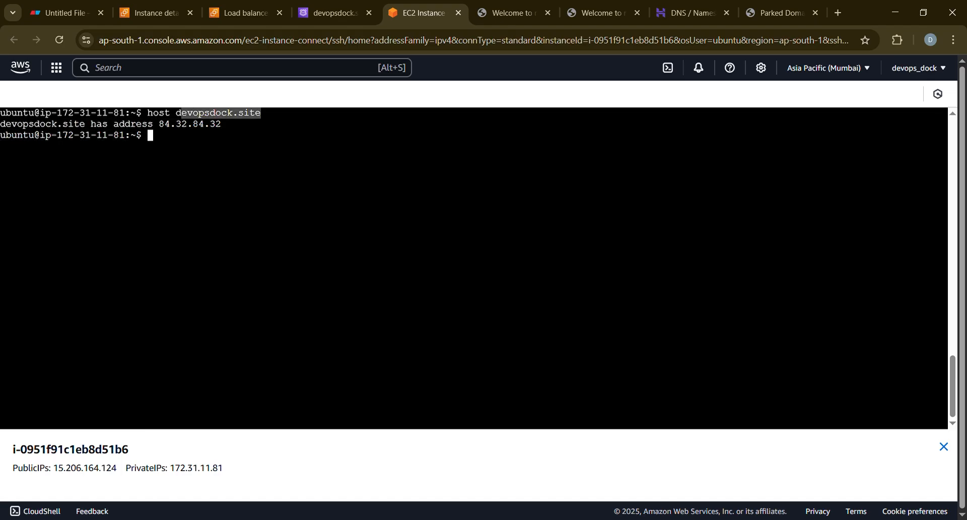
drag(177, 113, 256, 113)
click(79, 14)
mouse_move(95, 194)
mouse_down()
mouse_move(321, 322)
mouse_move(896, 466)
mouse_move(896, 458)
mouse_up()
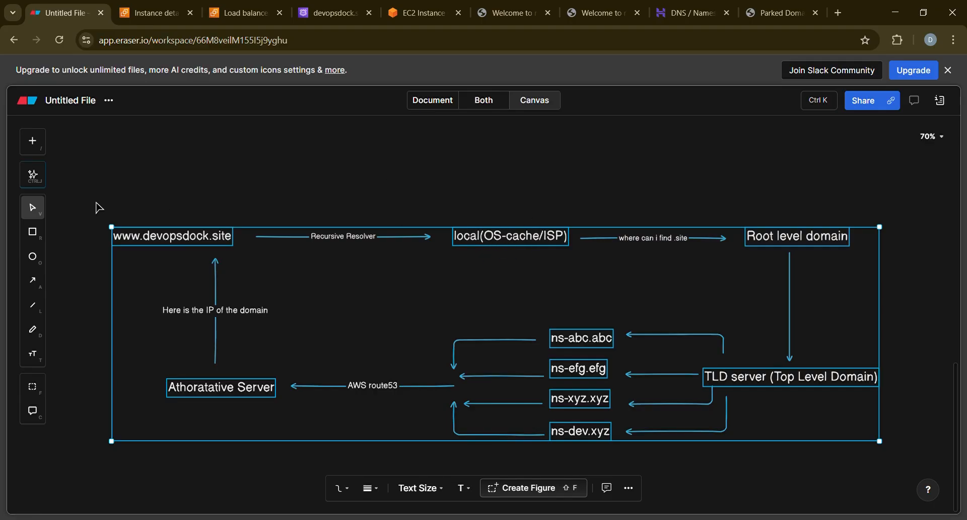
Open dnschecker.org in a new browser tab
click(784, 13)
click(837, 13)
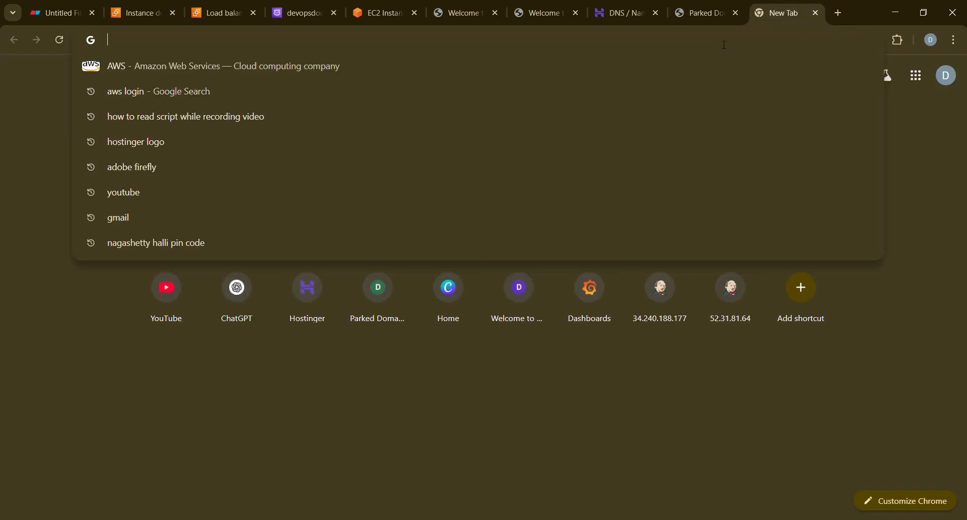
text(dnschecker.org)
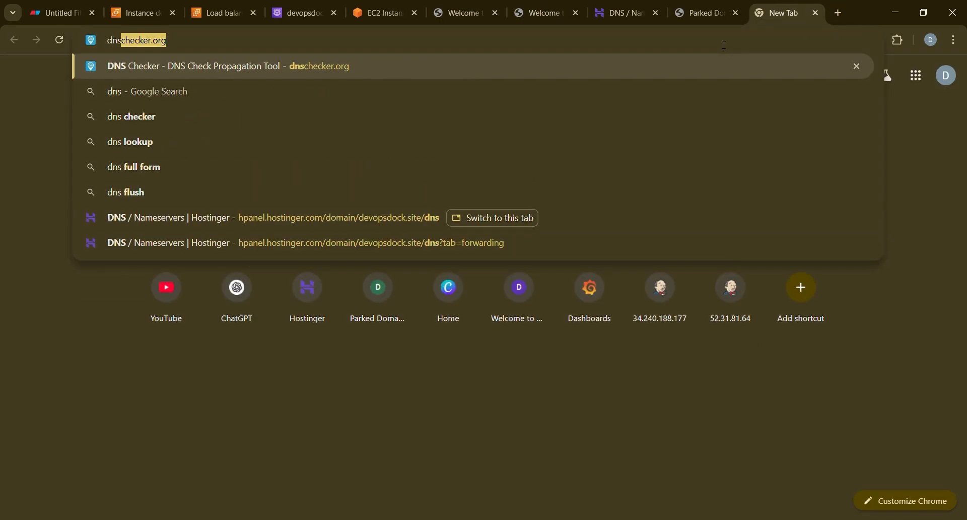
key(Right)
key(Return)
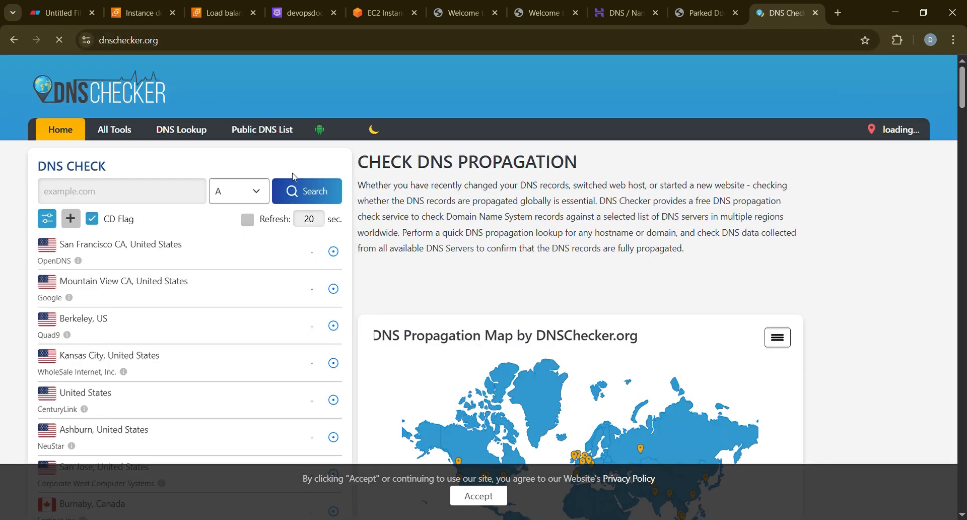
Look up the A record of devopsdock.site on DNS Checker and review the results for all server locations
click(125, 186)
text(devopsdock.site)
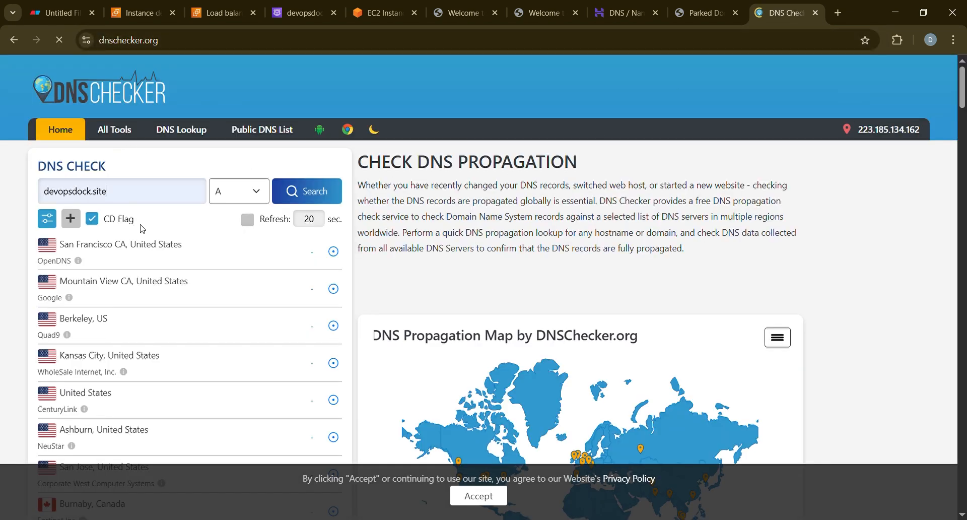
click(304, 189)
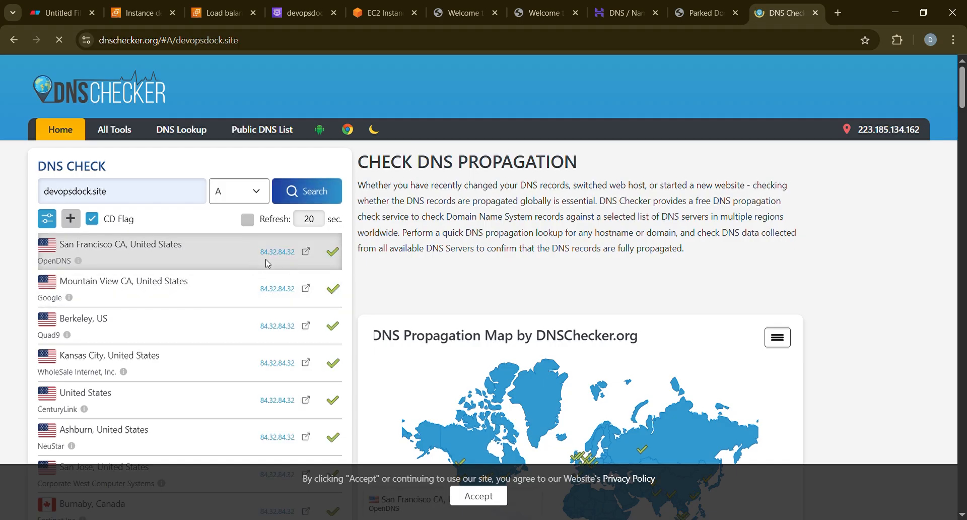
scroll(260, 333, down, 8)
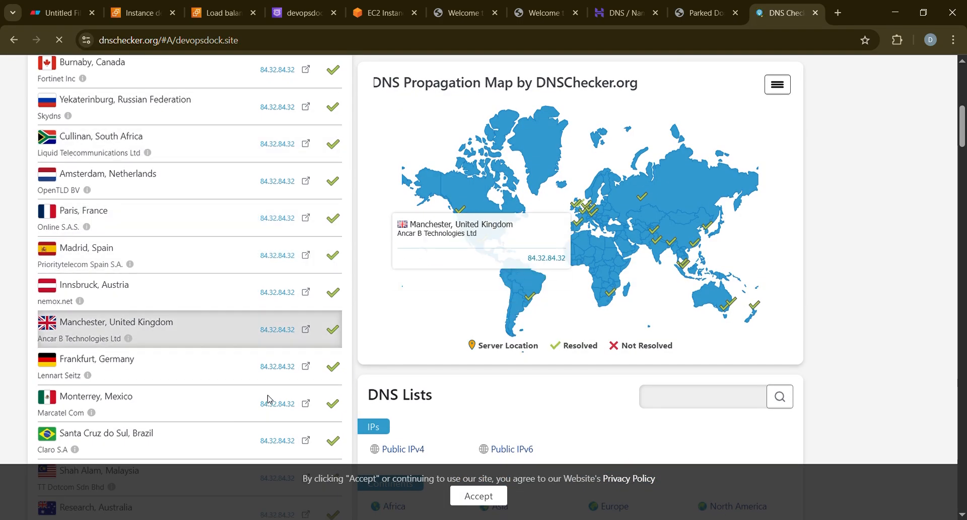
scroll(260, 312, down, 5)
scroll(260, 292, up, 14)
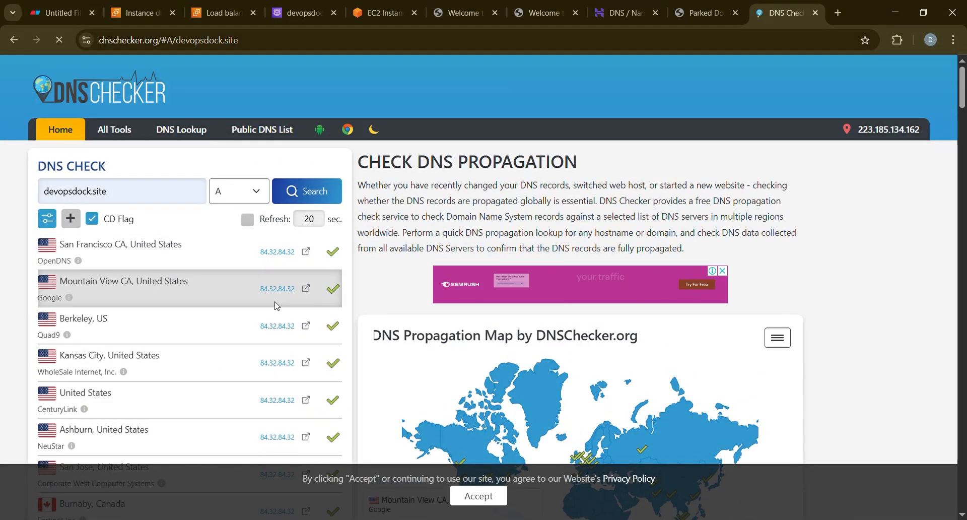
Revisit the parked domain page and the nginx-alb details, then highlight the NS value ns-1355.awsdns-41.org in the Route 53 hosted zone
click(716, 4)
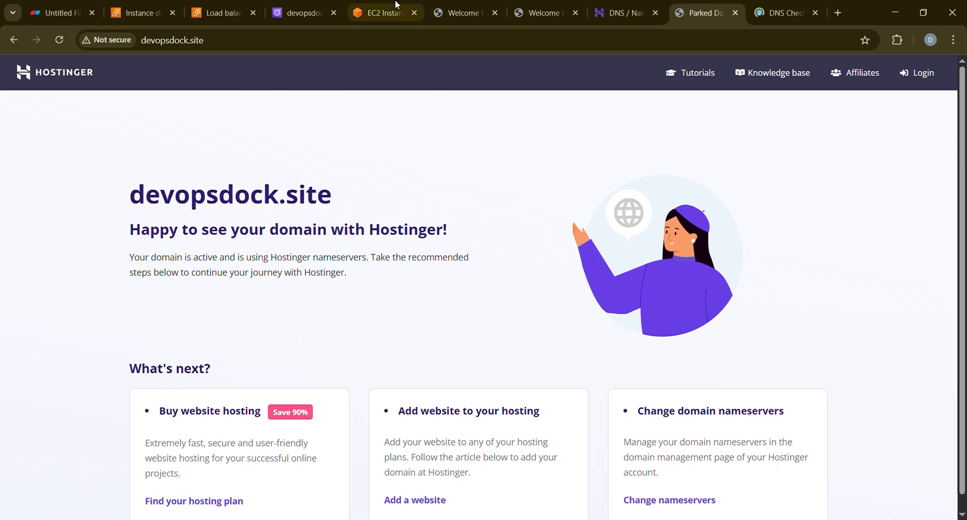
click(215, 6)
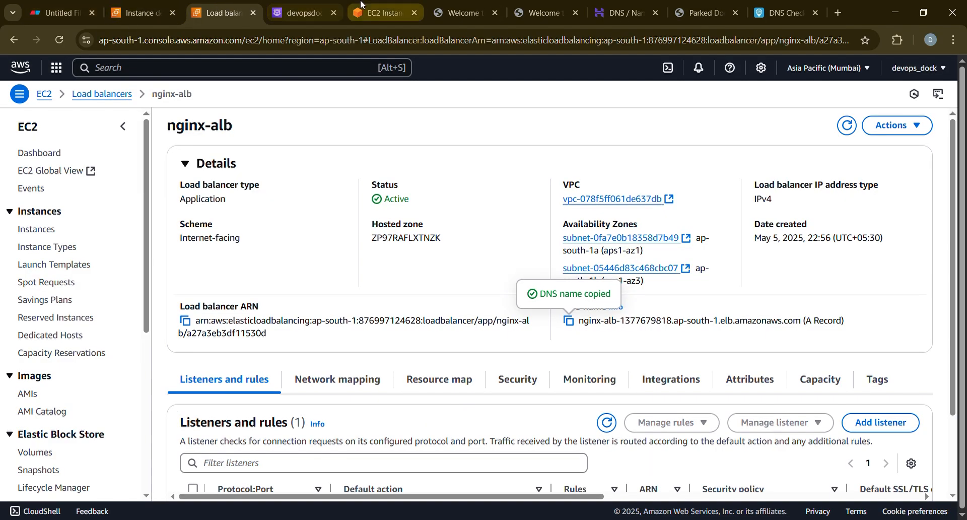
click(308, 6)
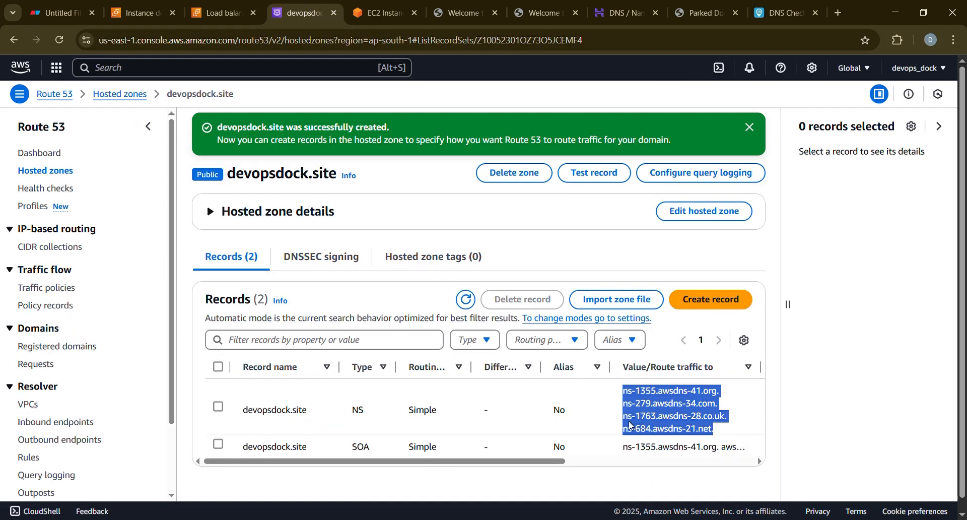
double_click(645, 390)
double_click(645, 390)
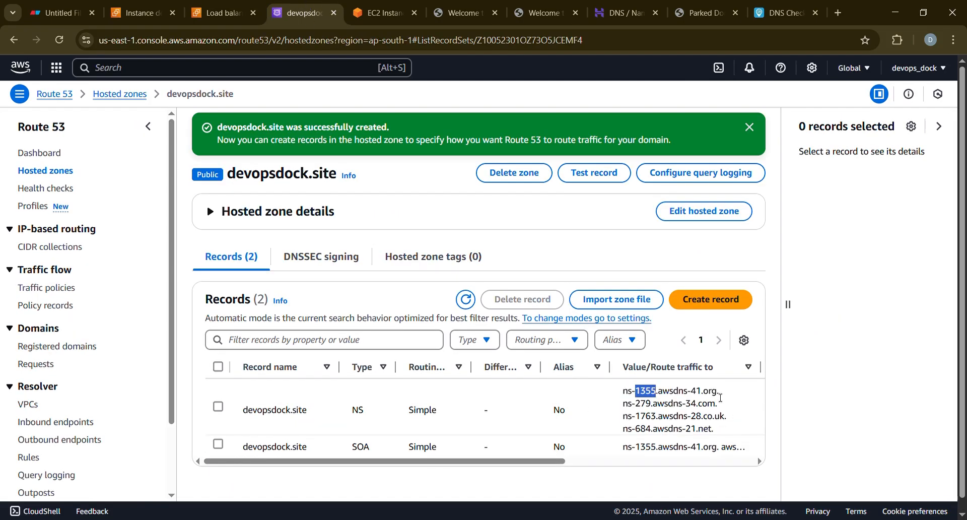
drag(720, 394, 622, 395)
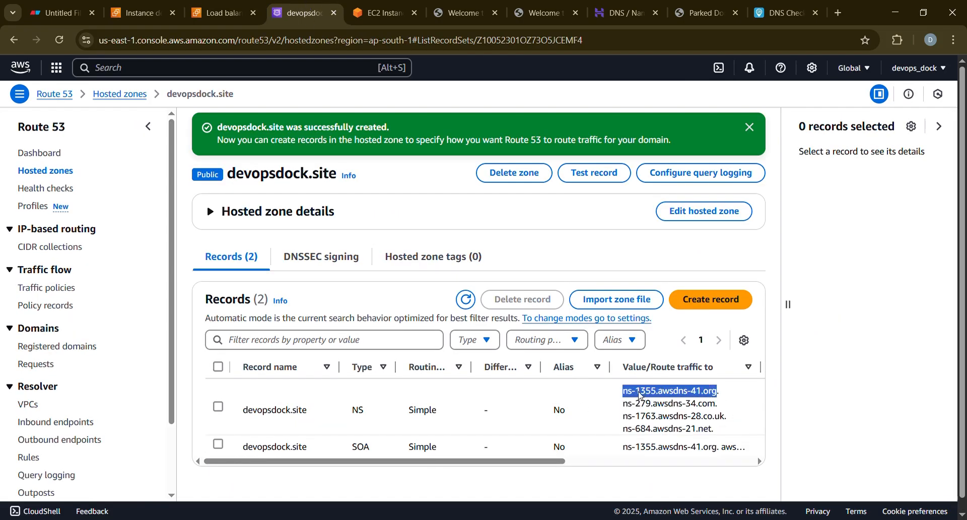
Return to the Hostinger DNS settings of devopsdock.site and examine the Nameservers and Manage DNS records sections
click(599, 5)
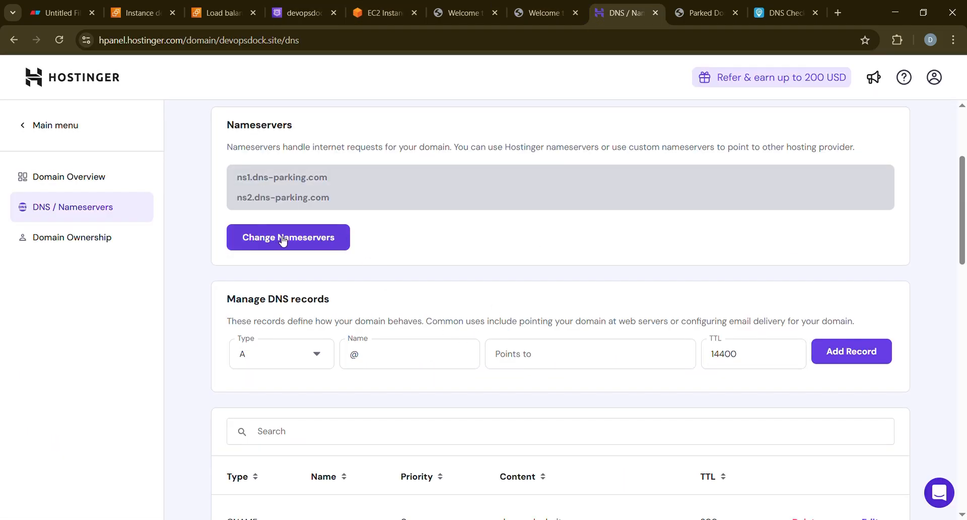
scroll(497, 335, down, 4)
scroll(499, 334, up, 3)
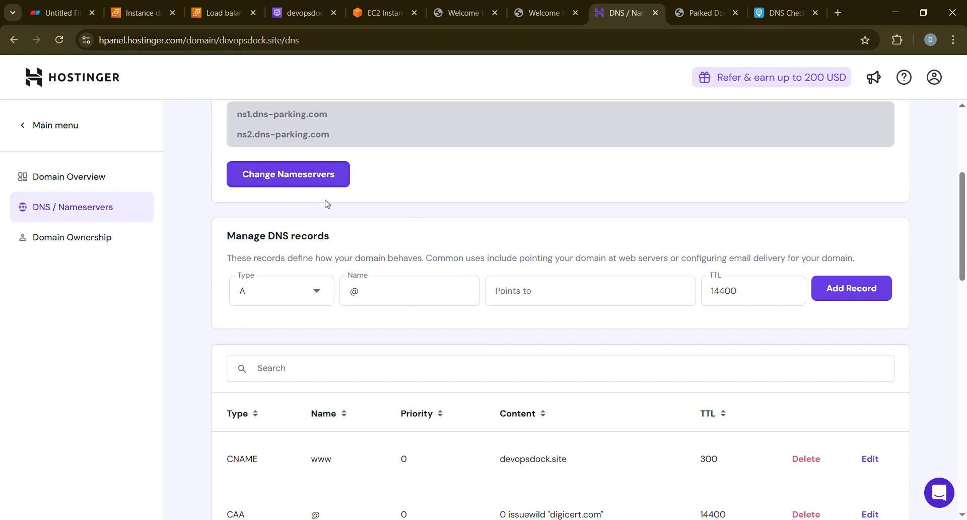
scroll(328, 204, up, 1)
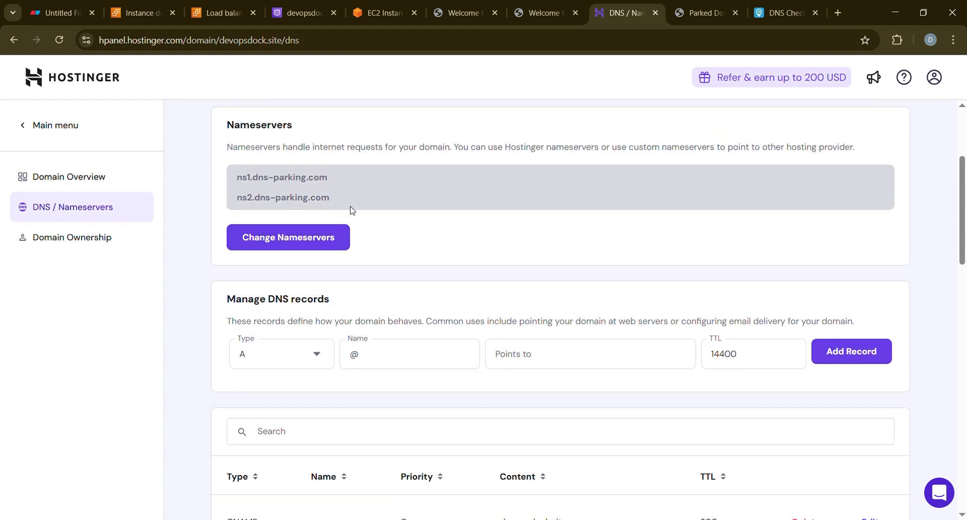
scroll(246, 312, down, 1)
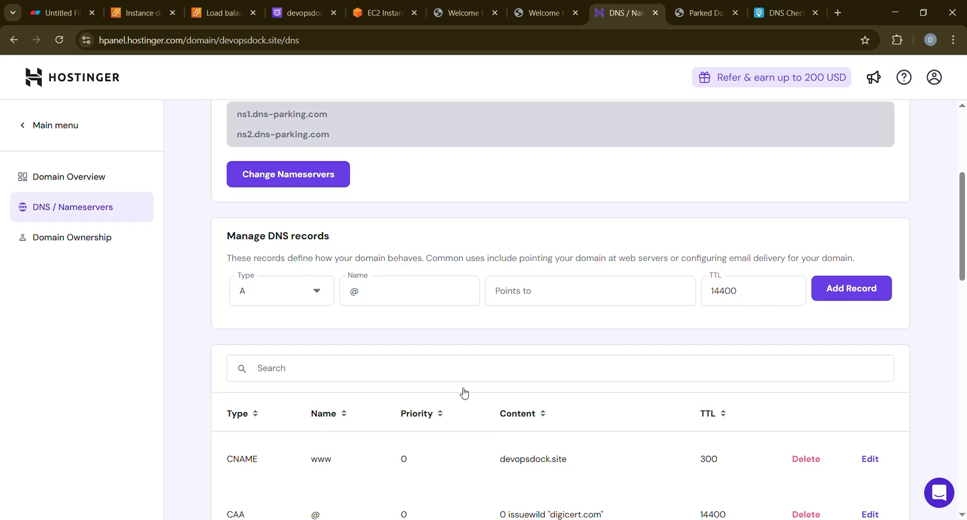
Examine the parking nameservers and the DNS record list of devopsdock.site, highlighting both nameserver entries
scroll(325, 176, up, 1)
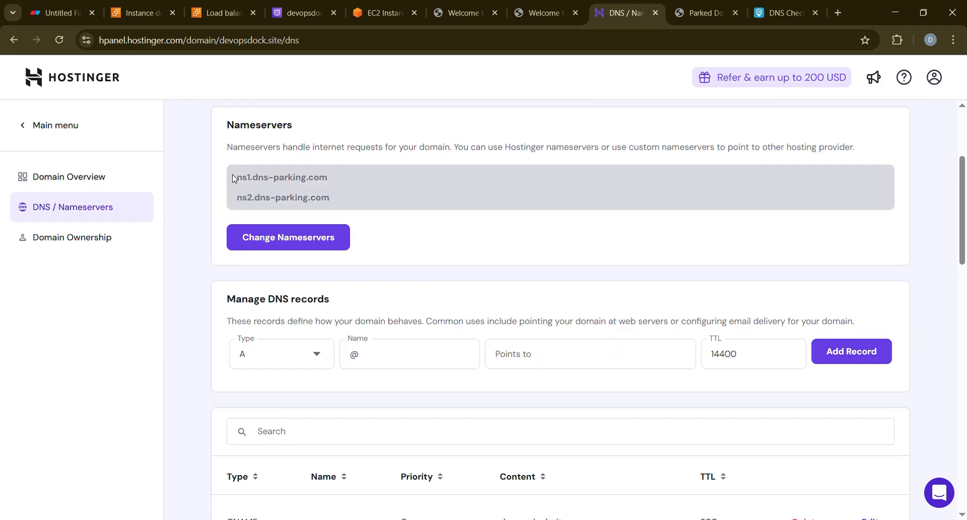
drag(233, 178, 330, 210)
scroll(359, 375, down, 2)
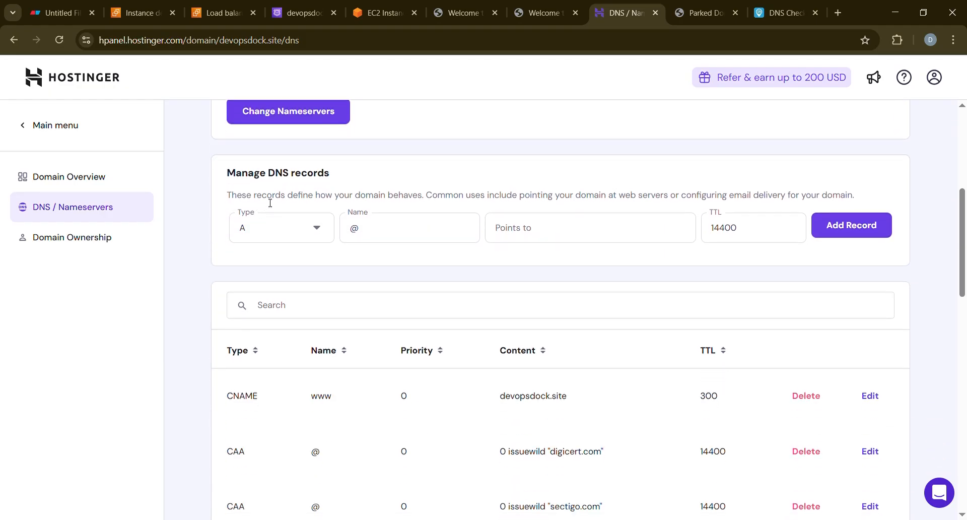
scroll(352, 274, up, 3)
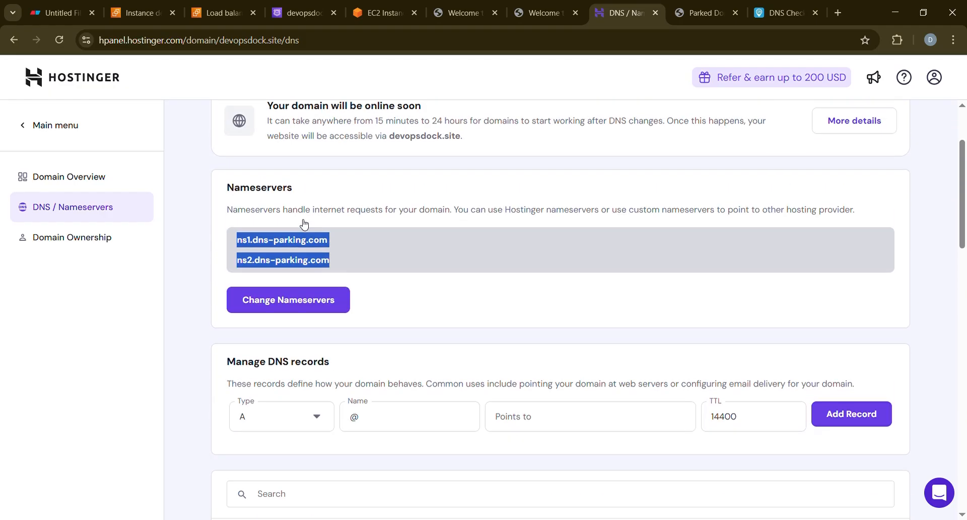
click(326, 253)
drag(249, 241, 332, 266)
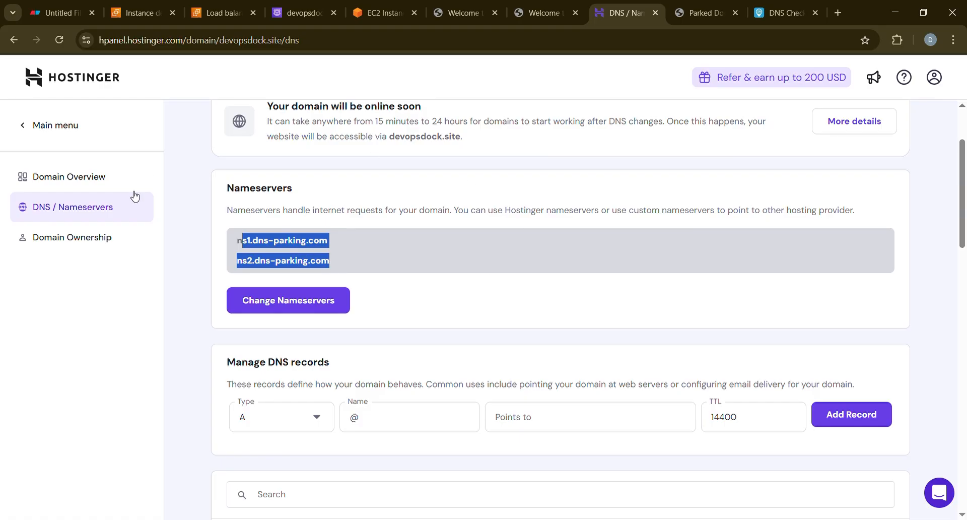
scroll(489, 363, down, 6)
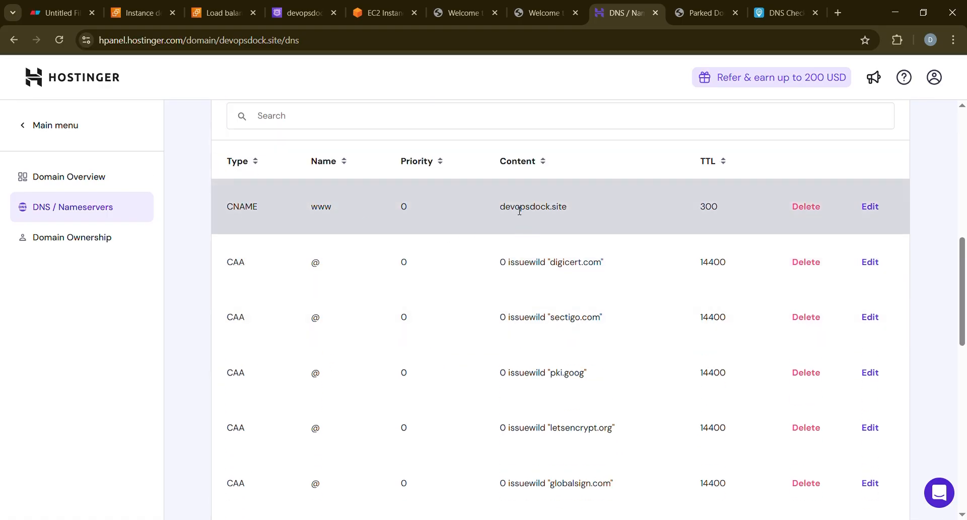
scroll(584, 373, up, 5)
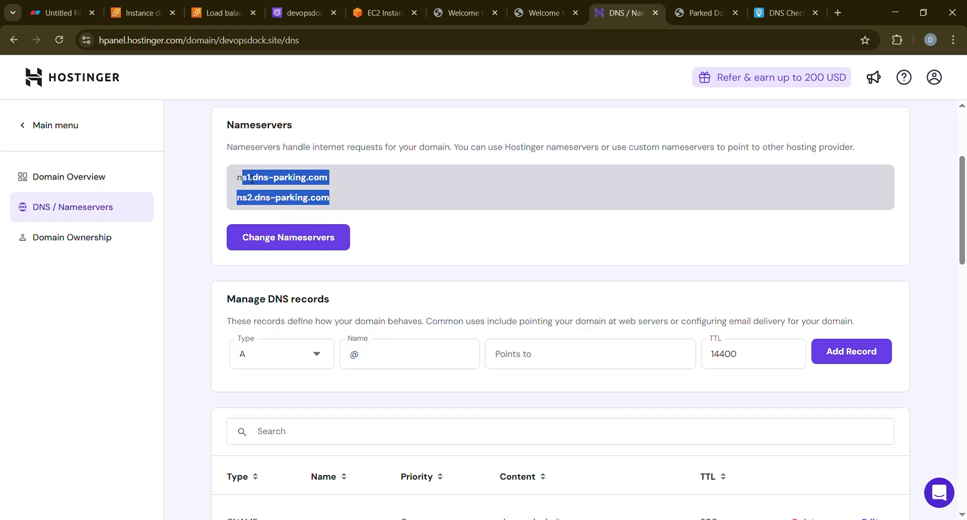
Switch the domain to custom nameservers and replace Nameserver 1 with ns-1355.awsdns-41.org from the Route 53 NS record
click(305, 238)
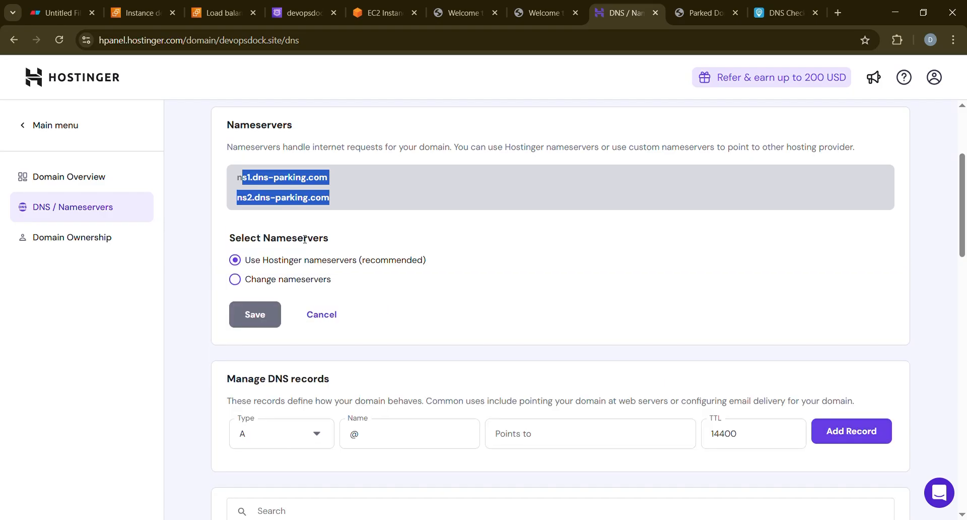
click(255, 280)
drag(350, 316, 175, 300)
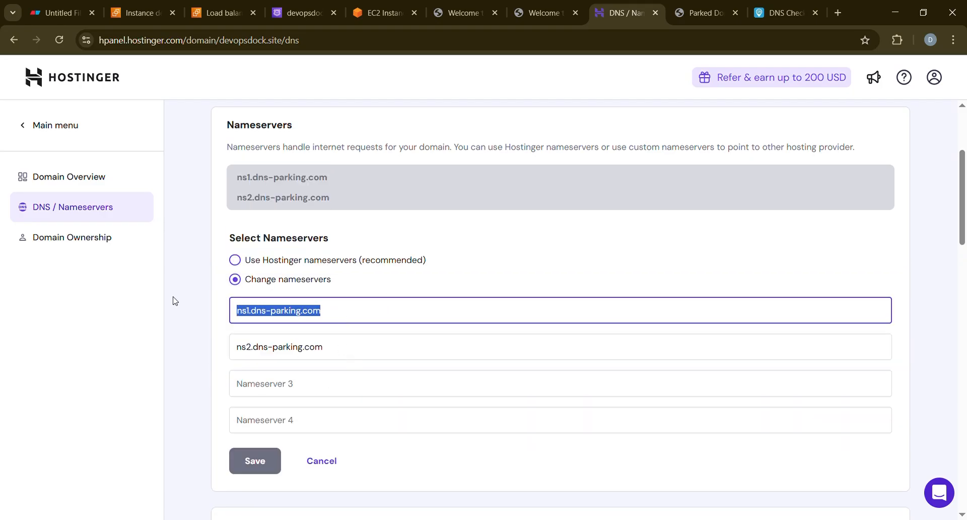
key(BackSpace)
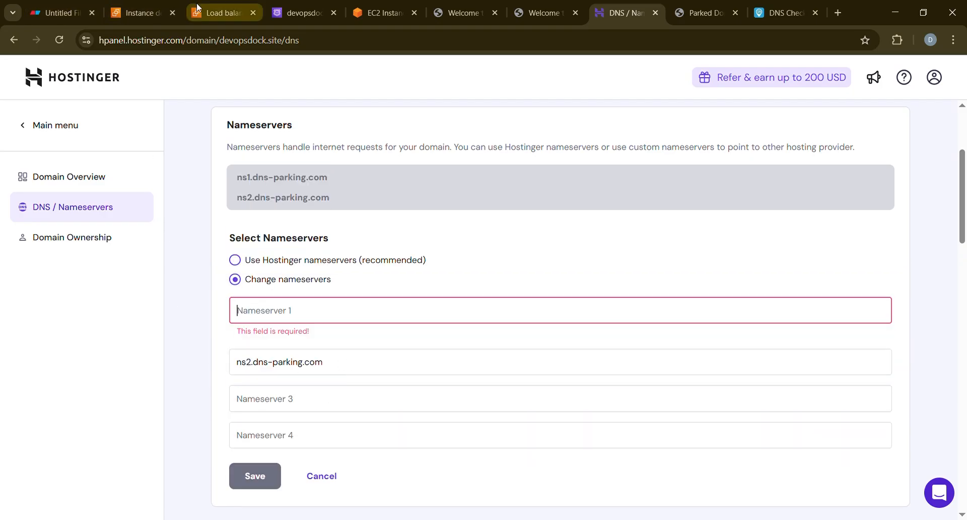
click(301, 13)
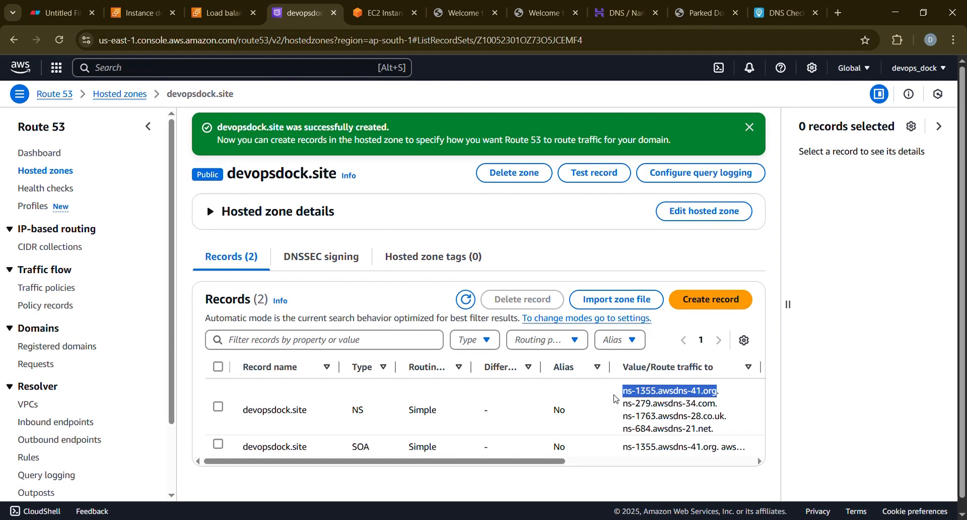
click(783, 13)
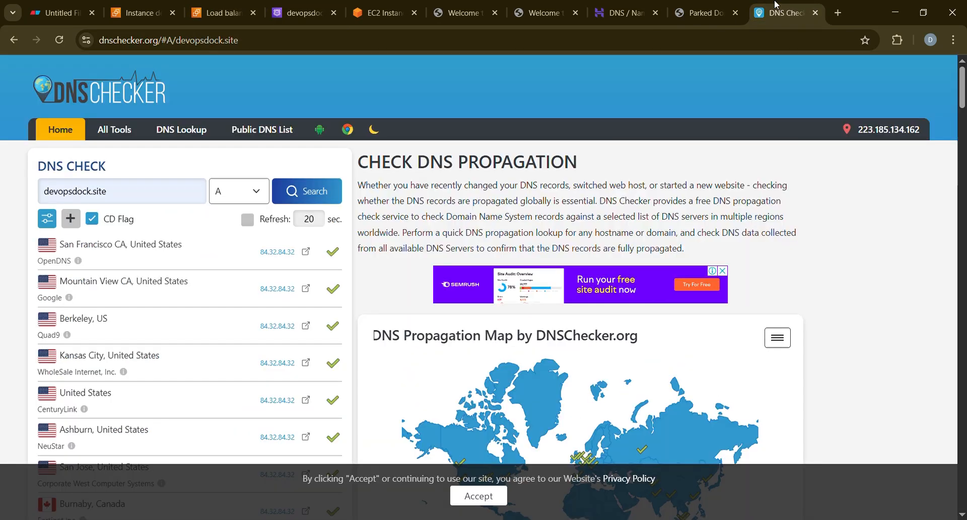
click(624, 11)
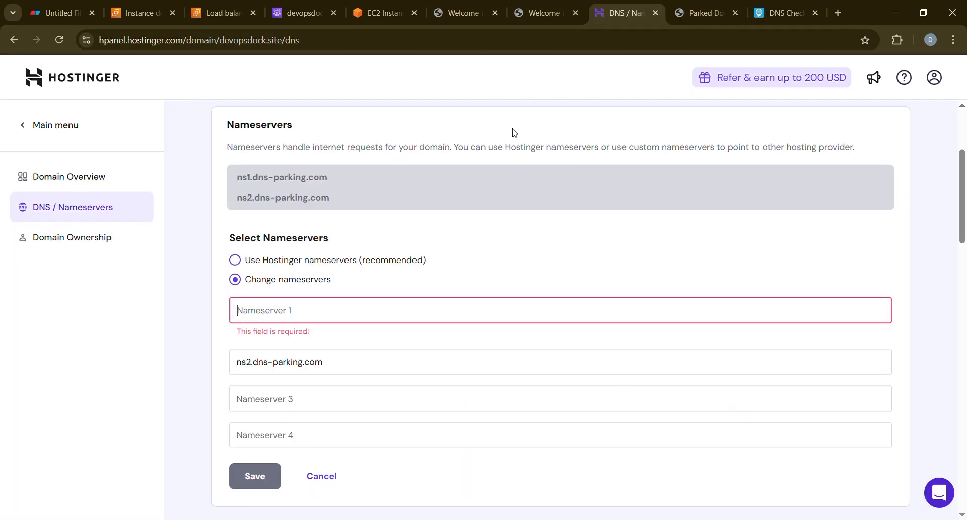
click(312, 305)
text(ns-1355.awsdns-41.org)
Replace Nameserver 2 with ns-279.awsdns-34.com, copied from the Route 53 NS record without the trailing dot
drag(325, 348, 145, 339)
key(BackSpace)
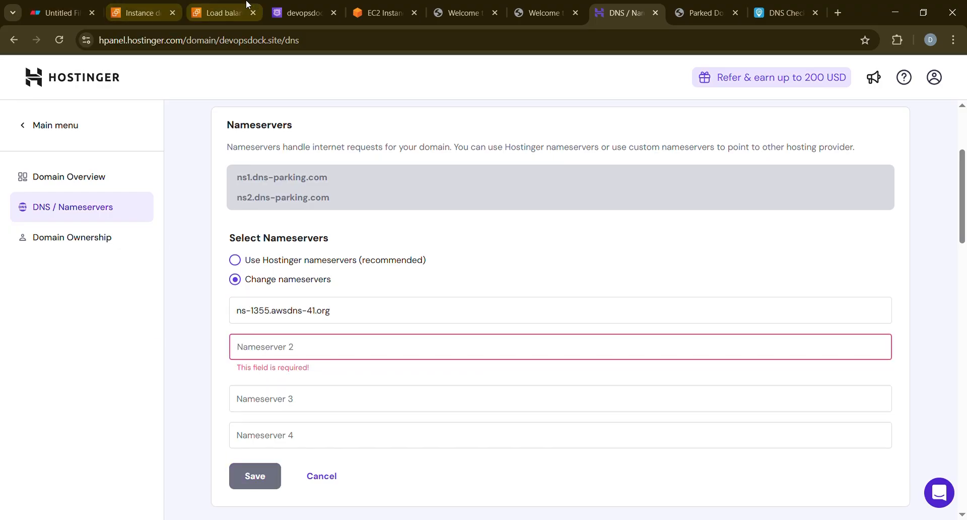
click(300, 12)
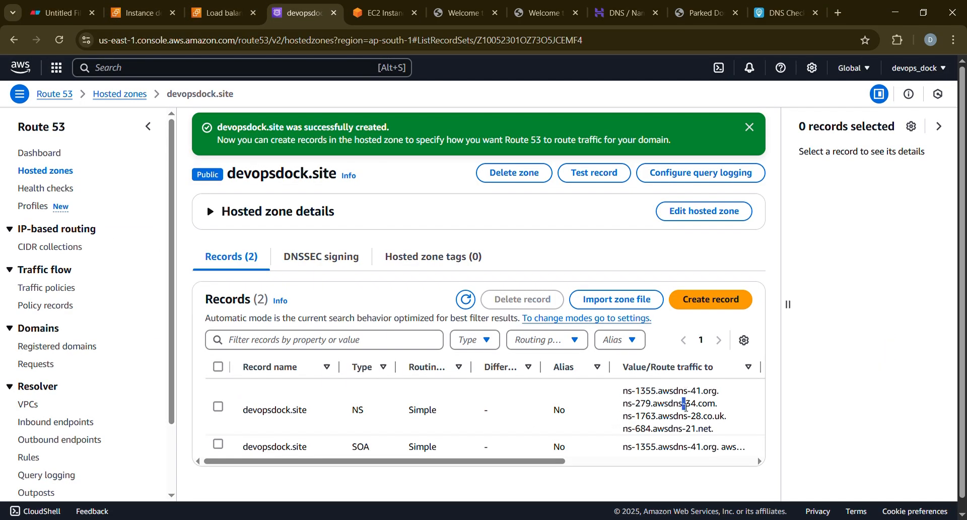
triple_click(684, 403)
key(ctrl+c)
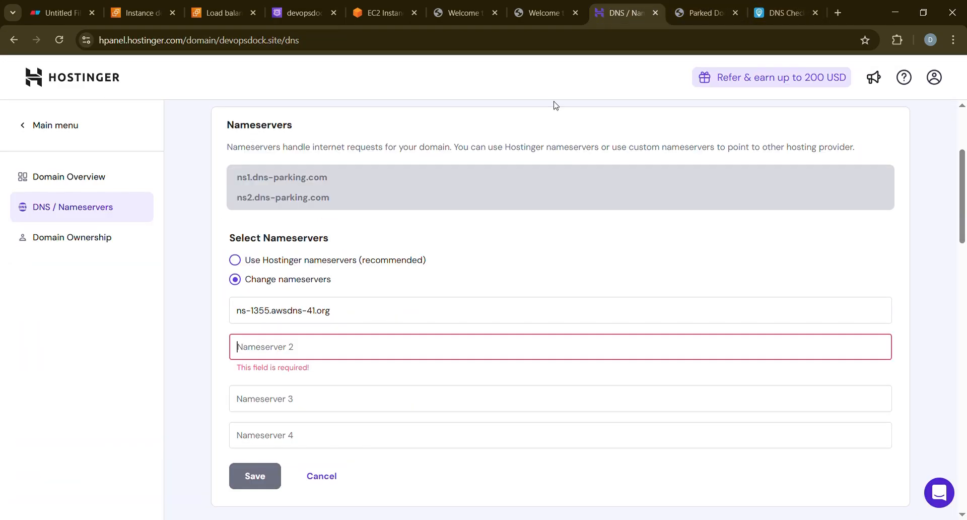
click(620, 13)
key(ctrl+v)
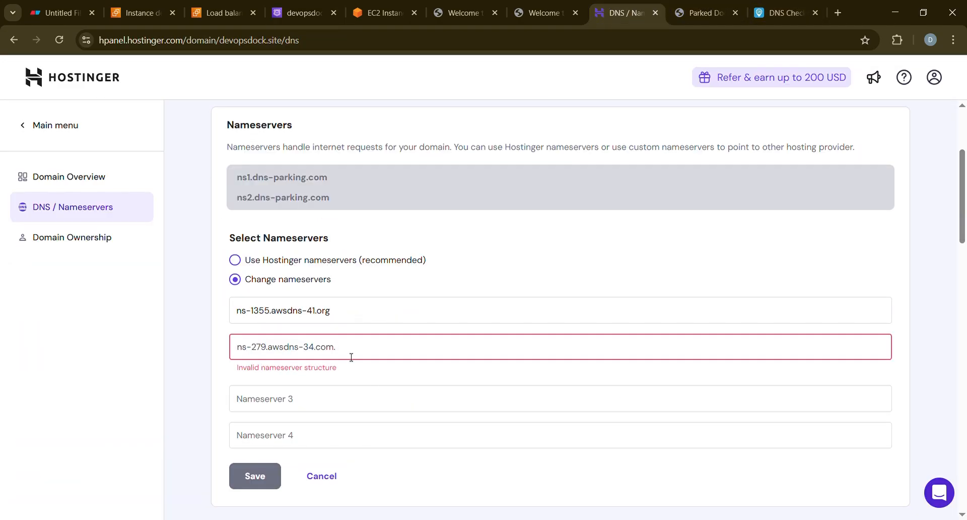
key(BackSpace)
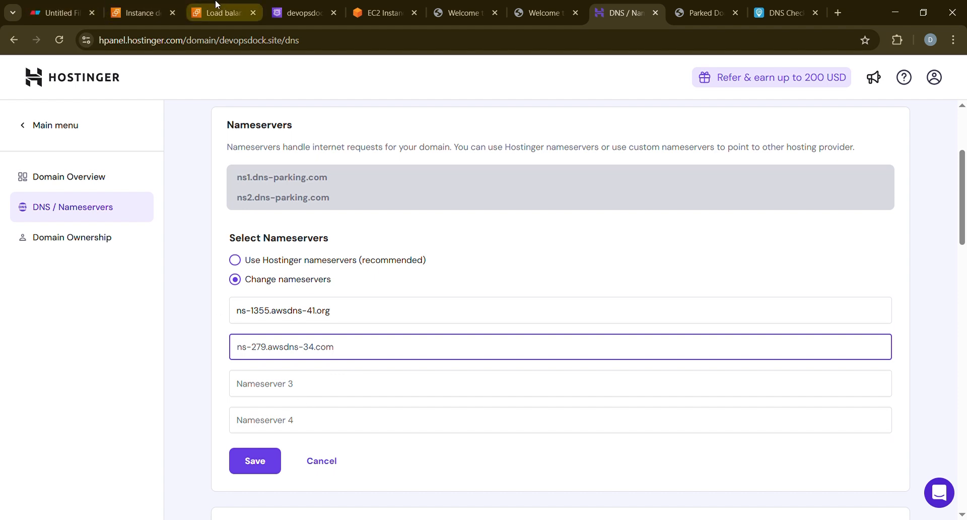
Copy ns-1763.awsdns-28.co.uk from the Route 53 NS record and enter it as Nameserver 3 in Hostinger
click(297, 13)
triple_click(656, 419)
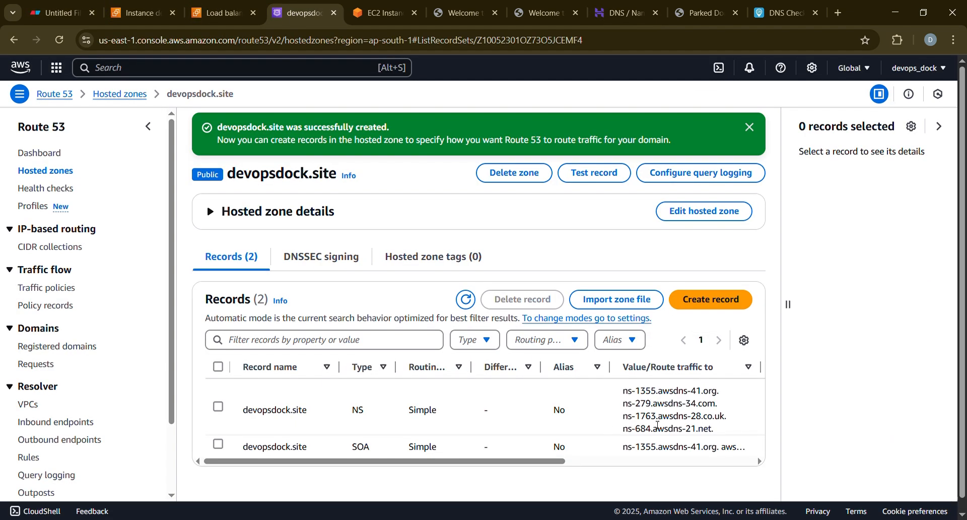
click(725, 425)
drag(725, 418, 618, 419)
key(ctrl+c)
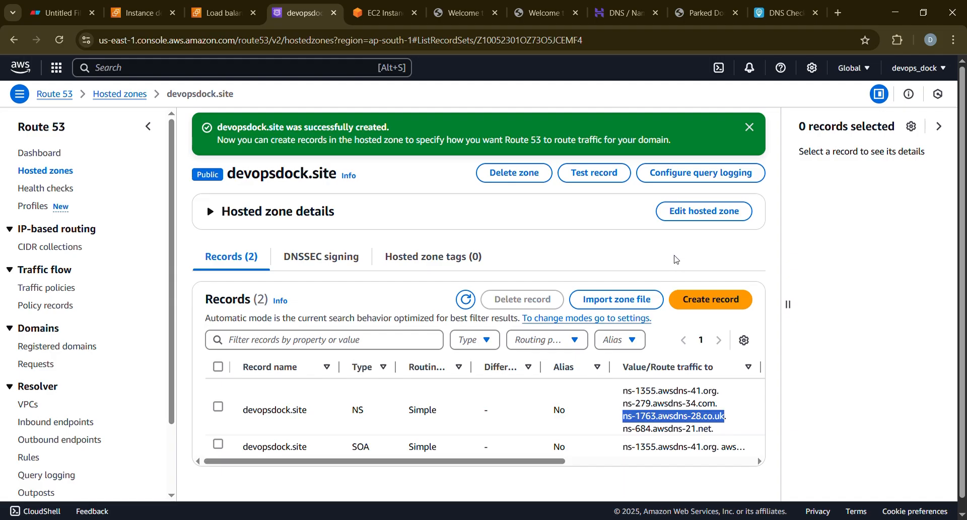
click(781, 11)
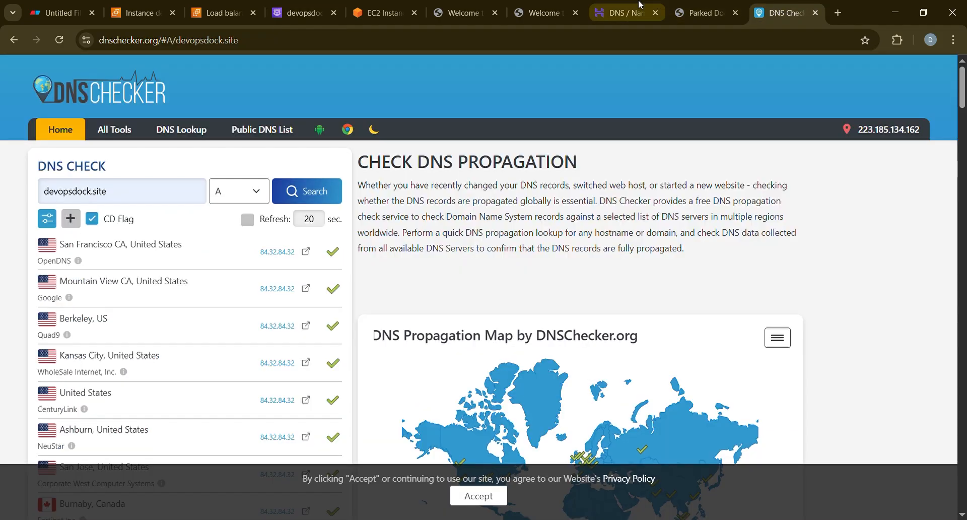
click(625, 12)
click(297, 385)
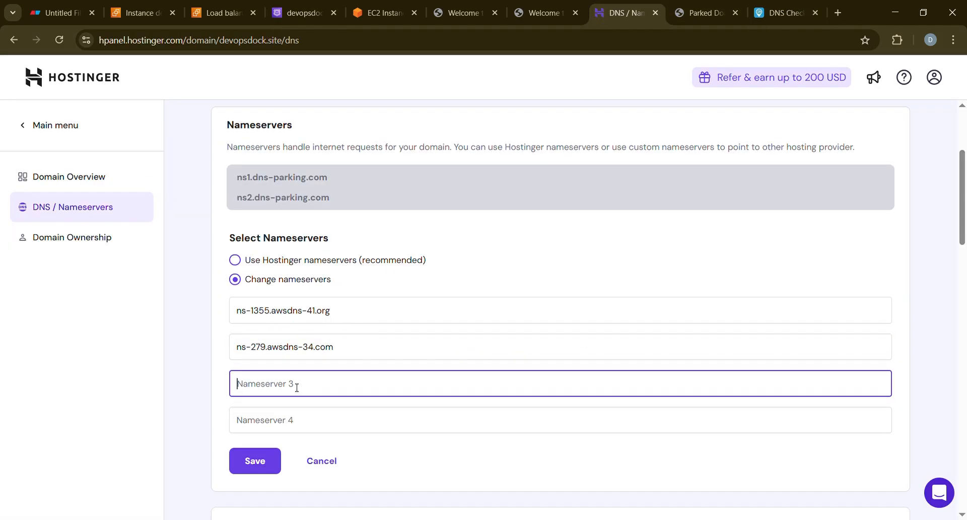
key(ctrl+v)
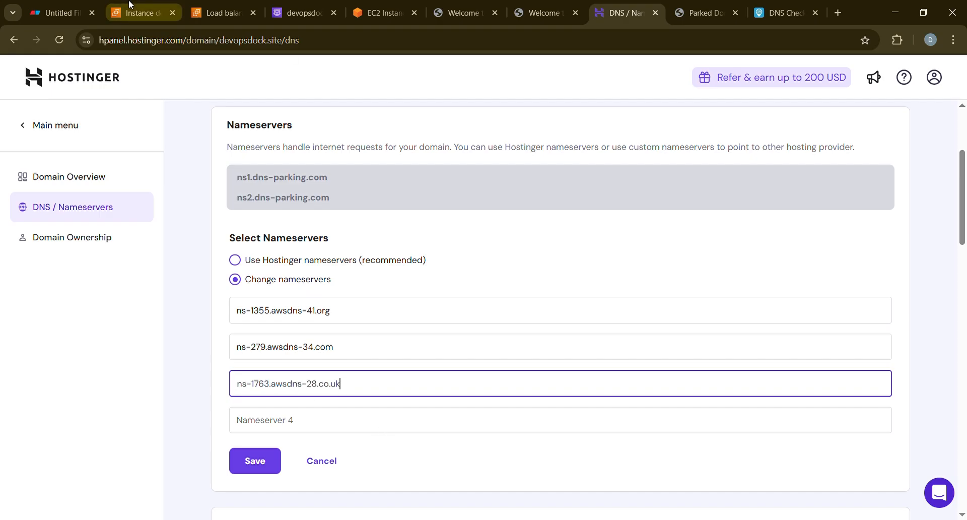
Copy ns-684.awsdns-21.net from the Route 53 NS record and enter it as Nameserver 4 in Hostinger
click(297, 12)
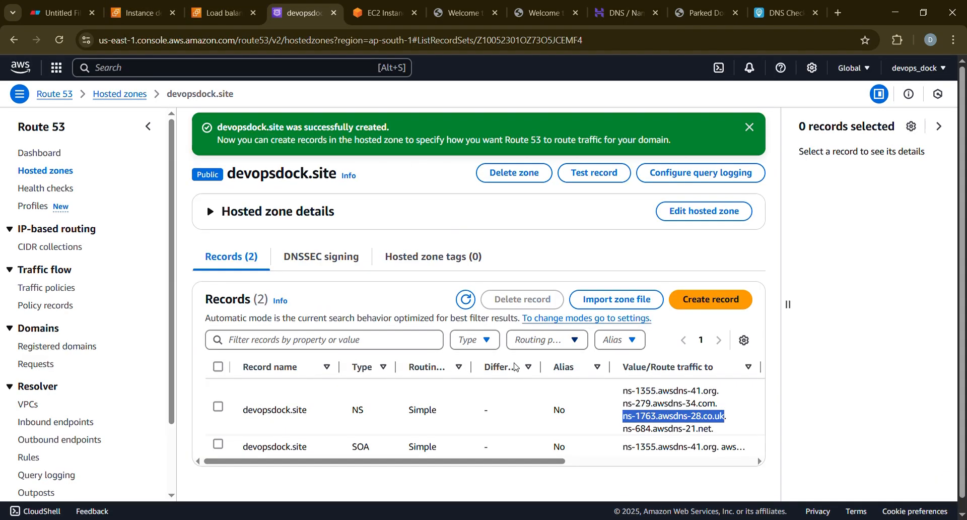
drag(714, 429, 623, 430)
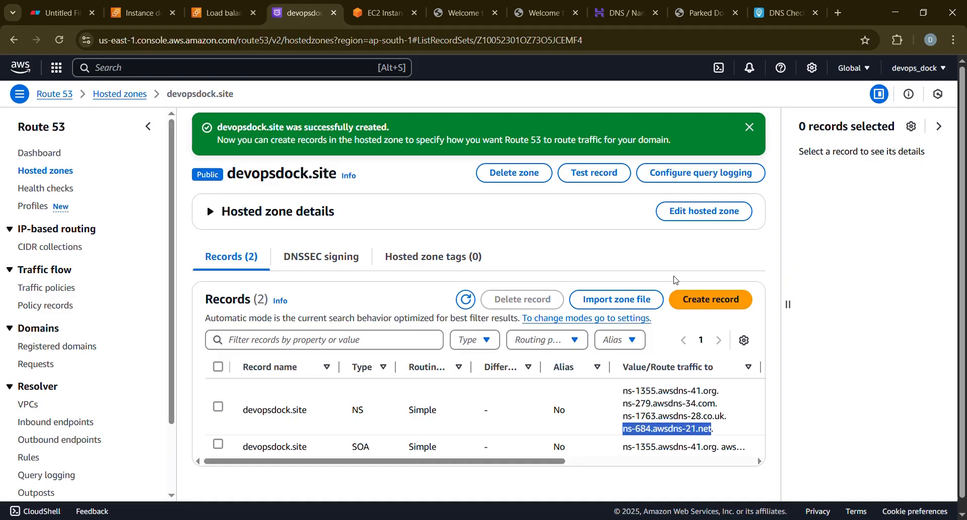
click(621, 13)
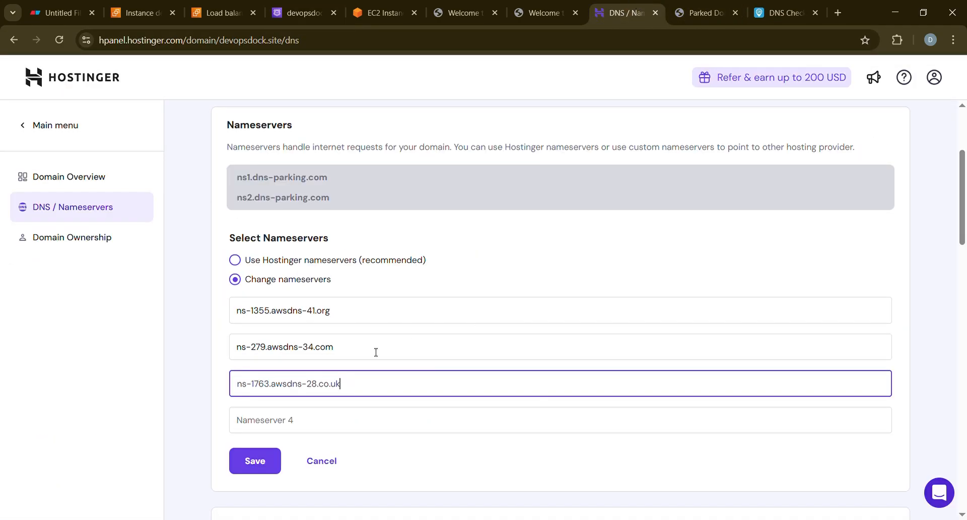
click(305, 425)
text(ns-684.awsdns-21.net)
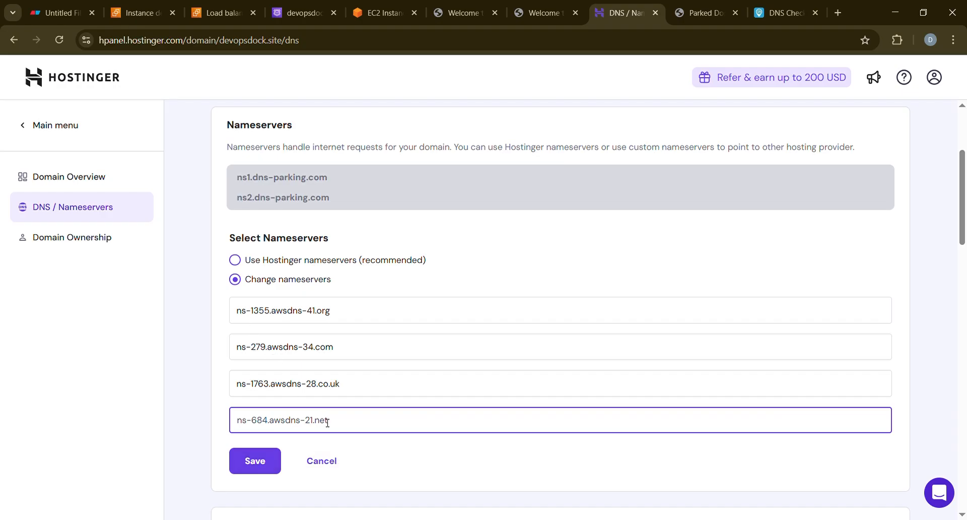
Save the four custom nameservers, highlight the propagation time in the confirmation, and dismiss it
scroll(326, 422, down, 1)
click(255, 406)
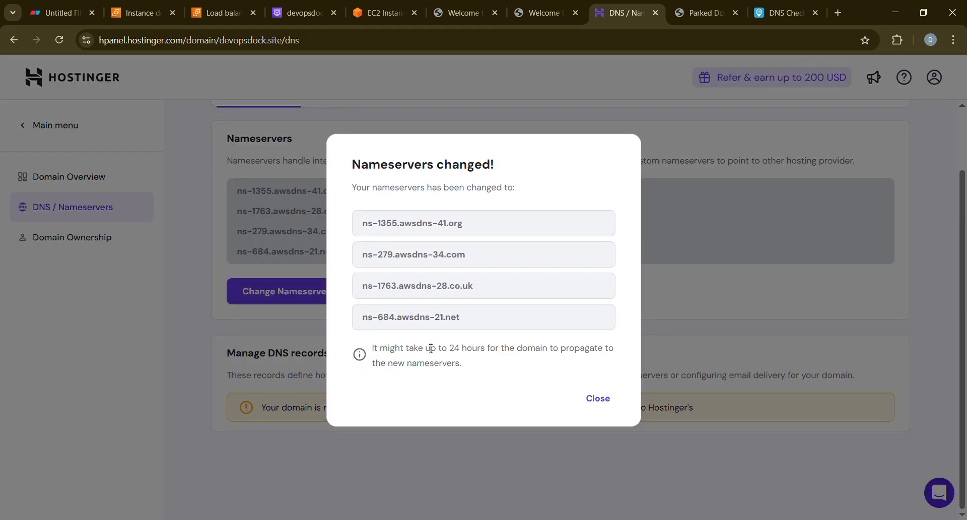
drag(457, 351, 495, 352)
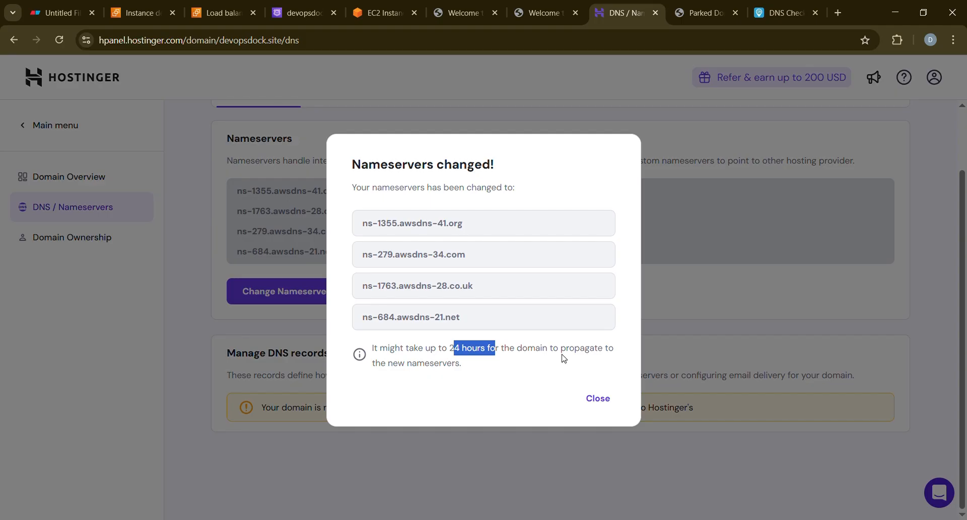
click(597, 401)
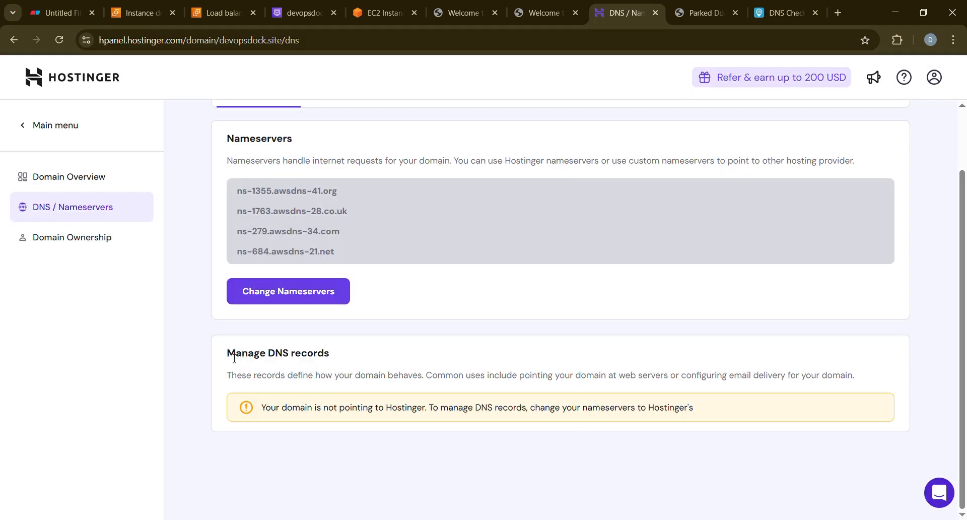
Examine the Manage DNS records section in Hostinger, and revisit the Route 53 hosted zone and the DNS Checker page
drag(226, 358, 339, 365)
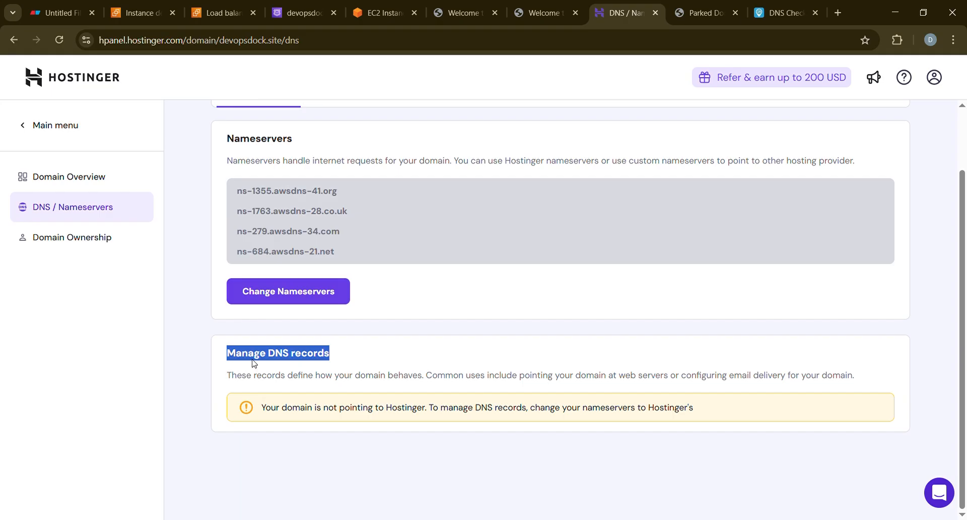
click(314, 363)
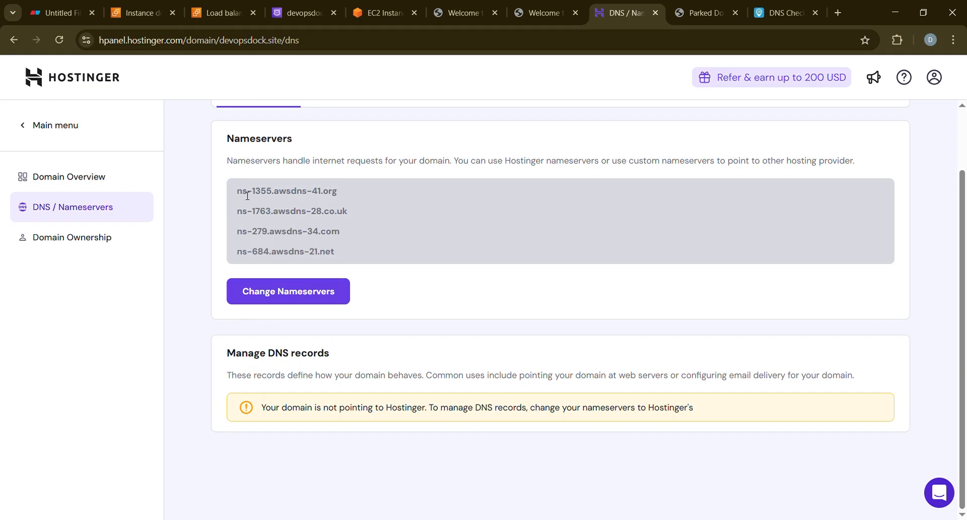
click(288, 11)
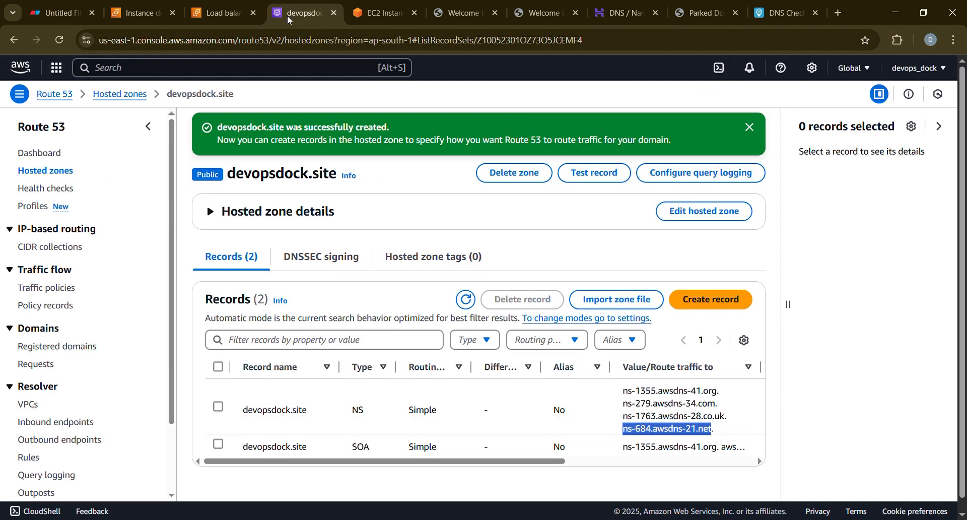
click(766, 11)
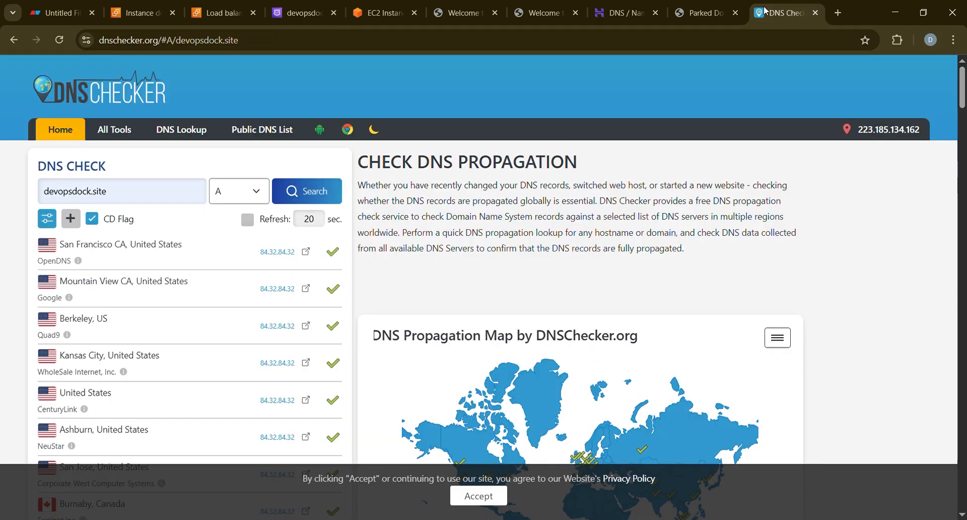
Rerun host devopsdock.site in the EC2 instance's terminal to check the domain's resolution
click(371, 14)
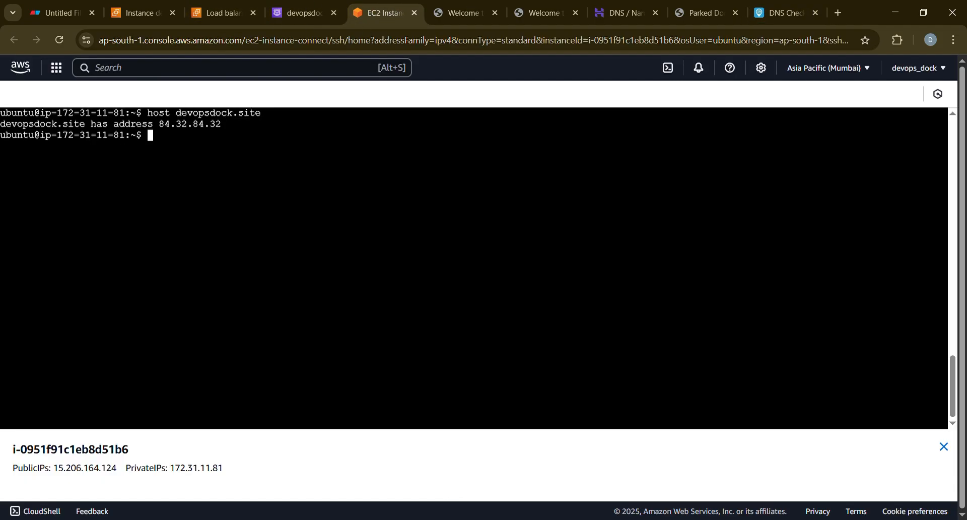
key(Up)
key(Return)
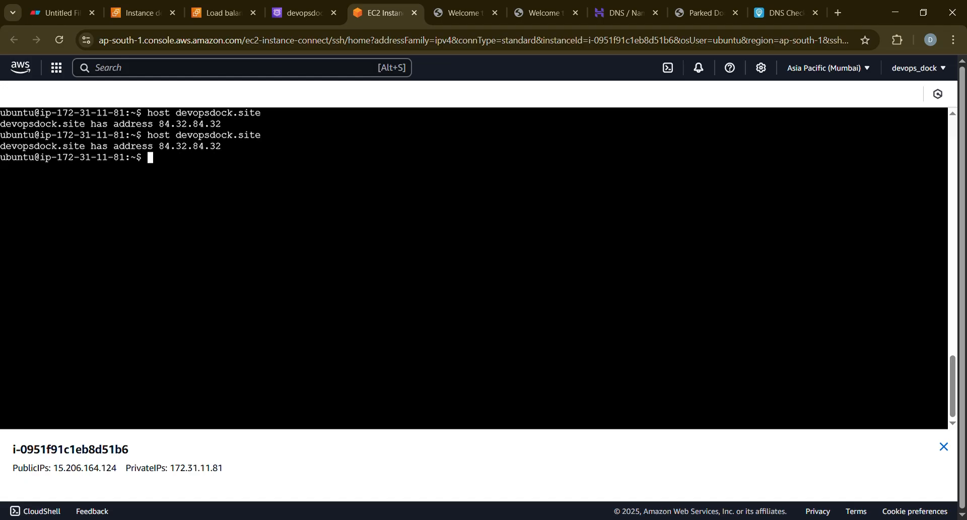
Highlight the address resolved in the terminal, rerun the A-record check for devopsdock.site on DNS Checker, and examine the results by location
drag(159, 146, 216, 147)
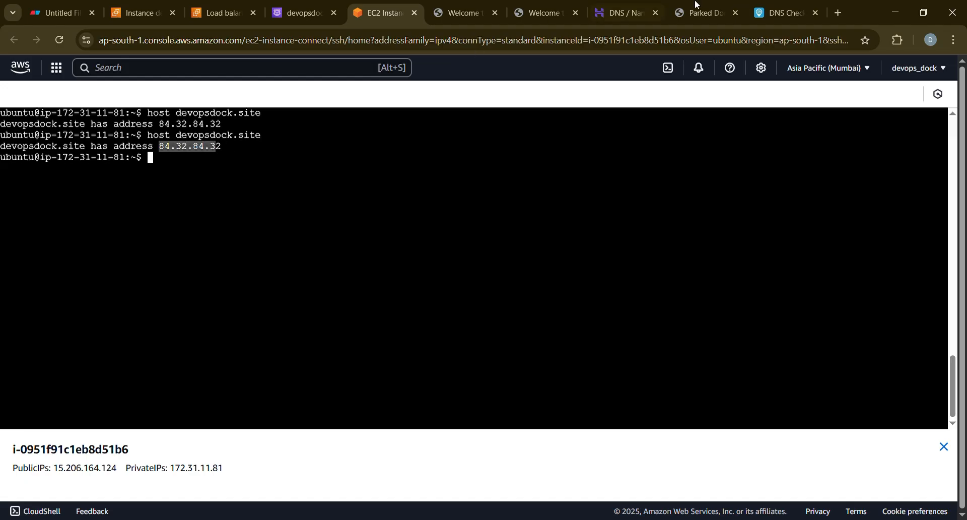
click(781, 12)
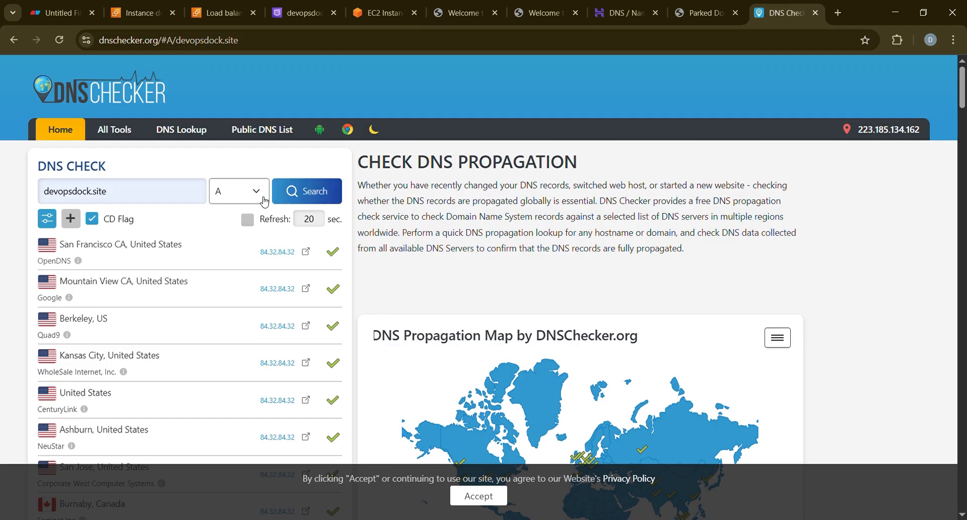
click(315, 193)
scroll(315, 309, down, 4)
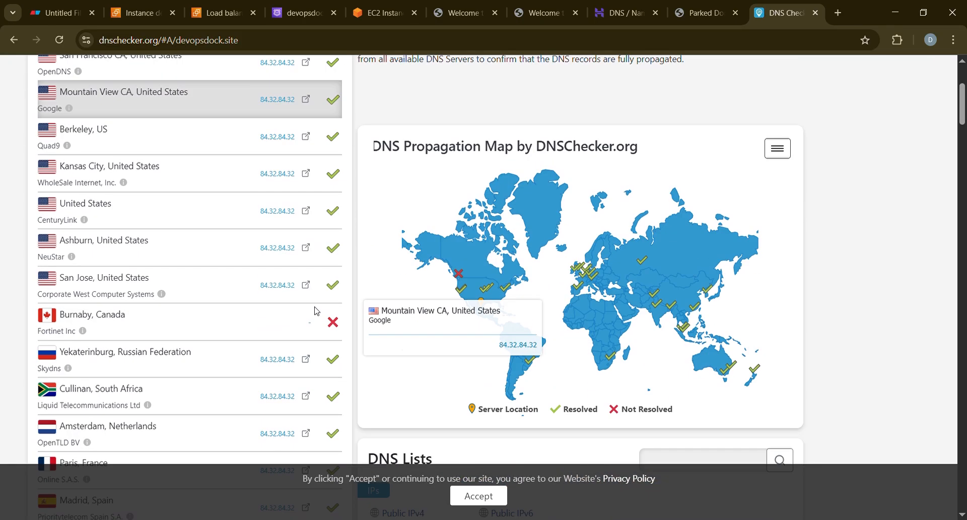
scroll(317, 302, down, 8)
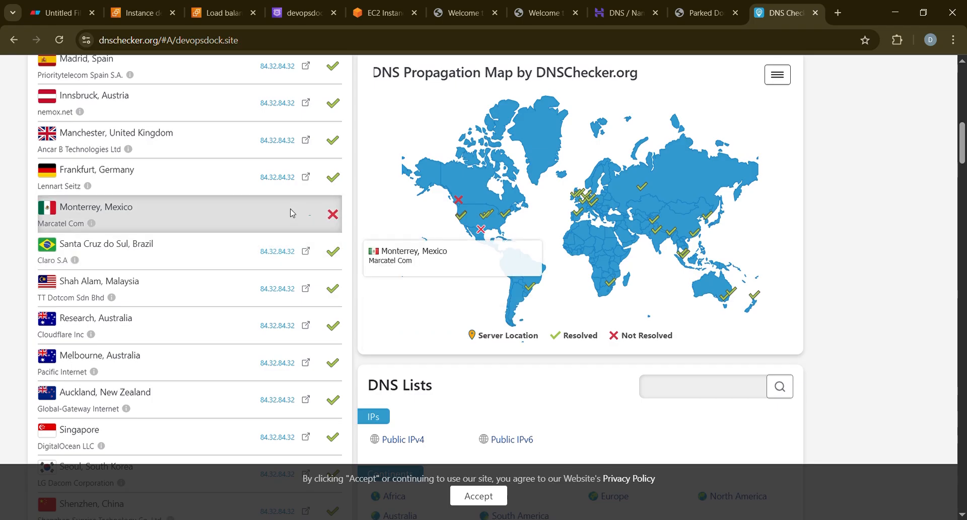
scroll(308, 217, down, 6)
scroll(308, 216, up, 6)
scroll(318, 222, up, 4)
scroll(314, 229, up, 1)
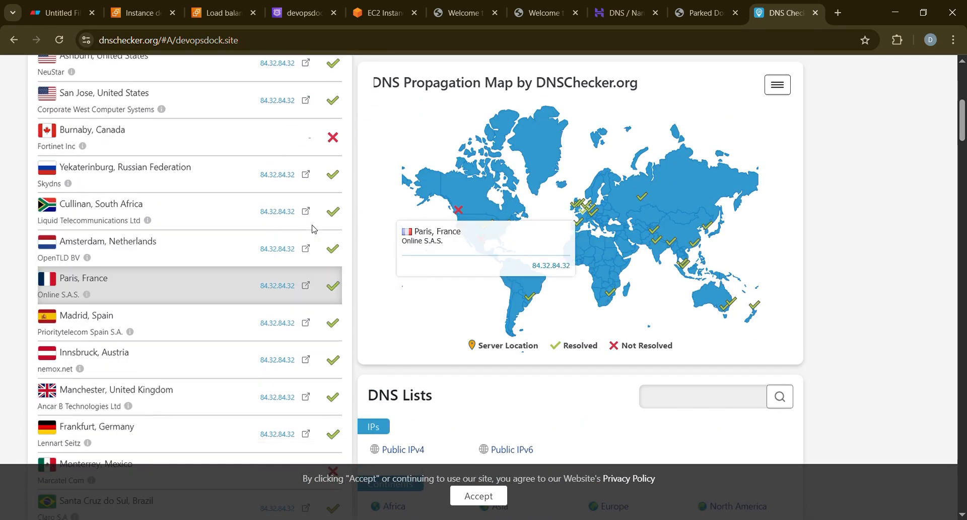
scroll(313, 229, up, 5)
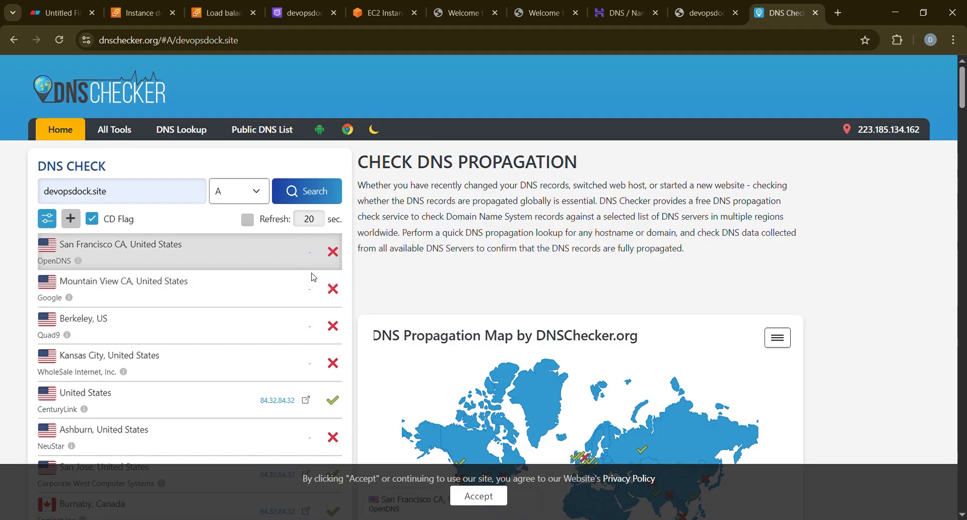
scroll(332, 258, down, 2)
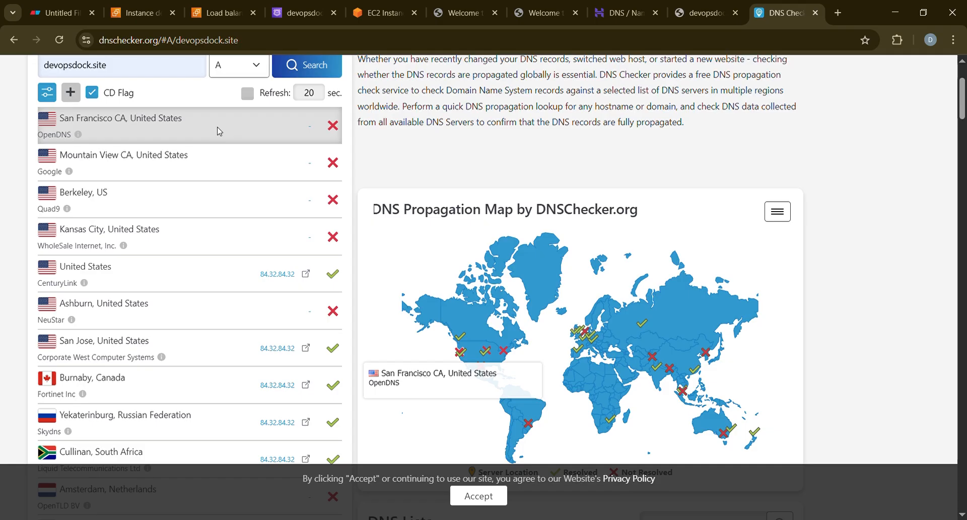
scroll(282, 158, down, 3)
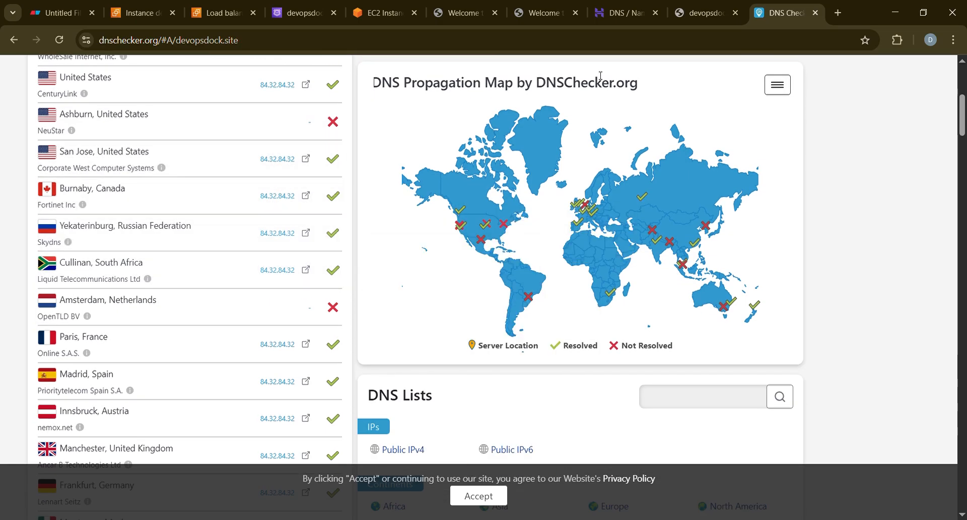
Reload devopsdock.site in the browser and review the DNS Checker propagation list again
click(698, 14)
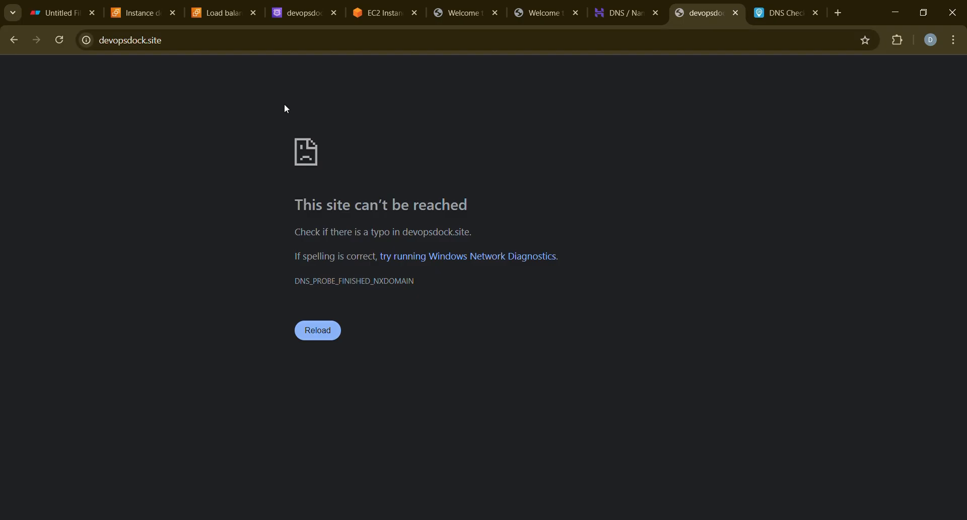
click(59, 41)
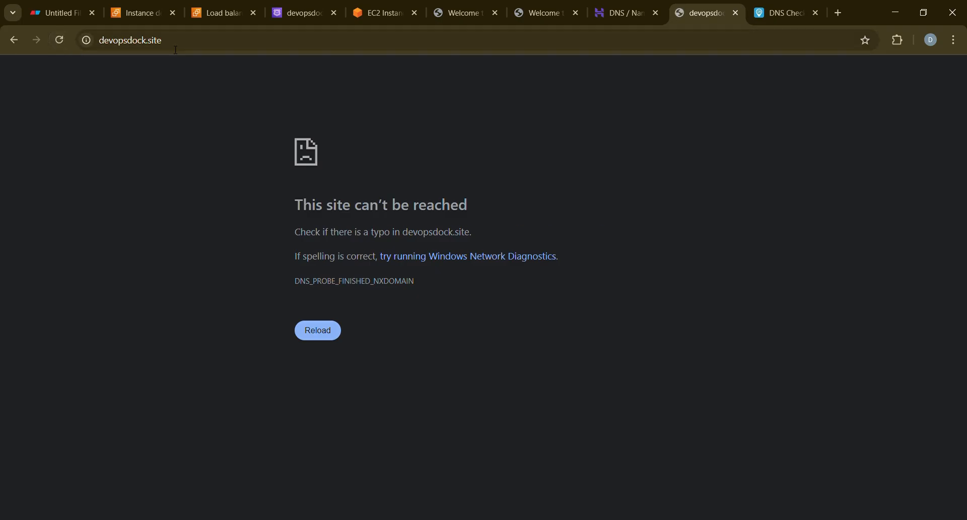
click(764, 10)
scroll(307, 296, up, 5)
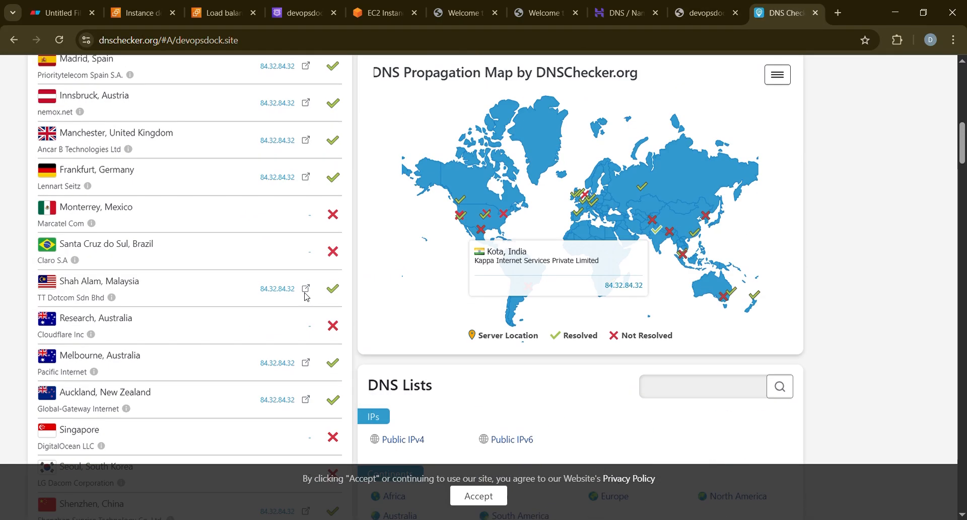
scroll(306, 296, up, 5)
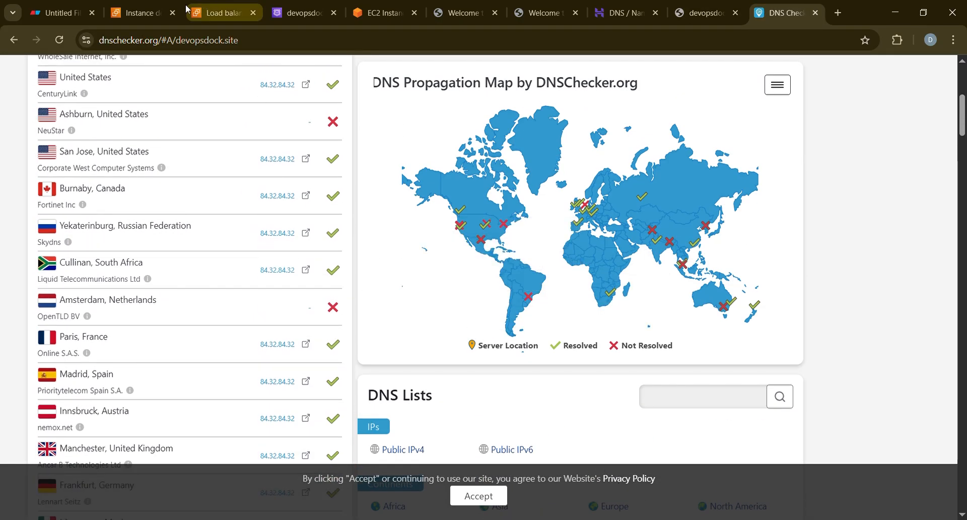
Highlight the NS record's name in the Route 53 hosted zone and revisit the nginx page served through the load balancer
click(299, 13)
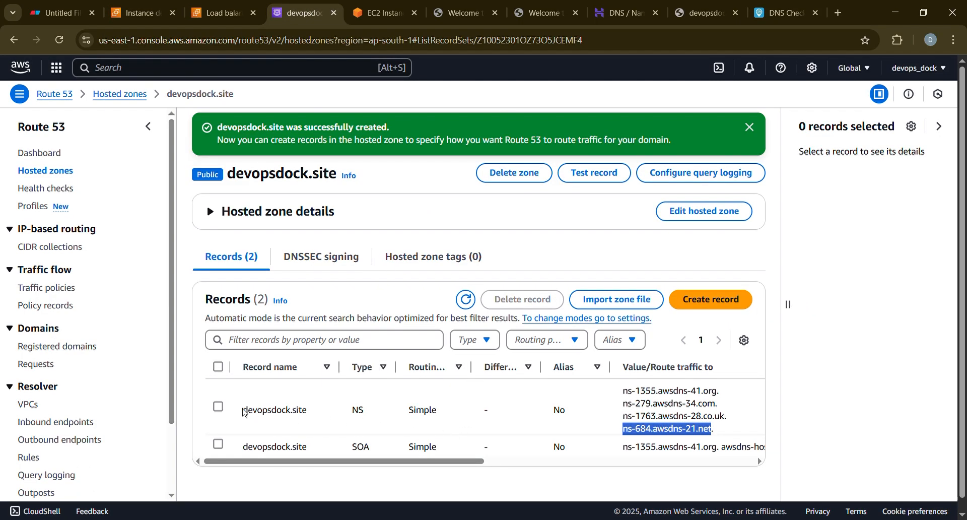
drag(245, 416, 311, 418)
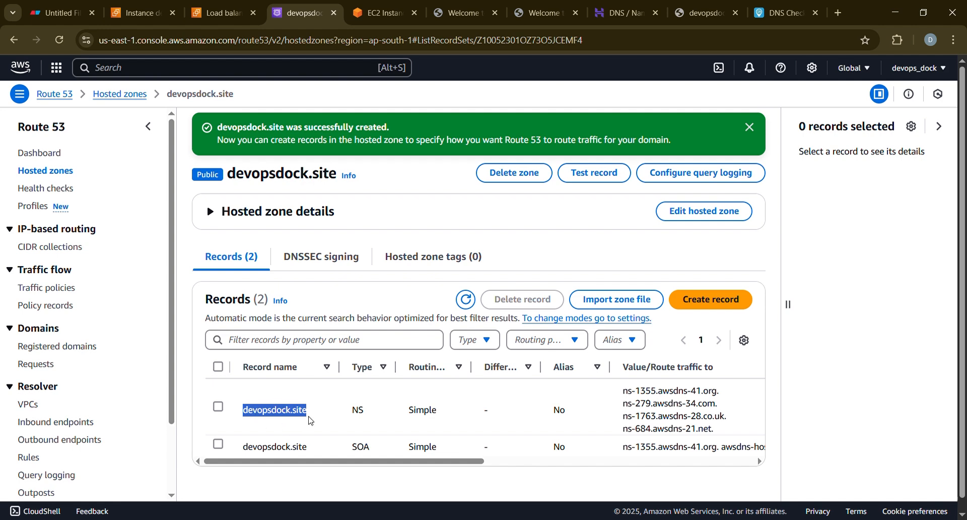
click(543, 11)
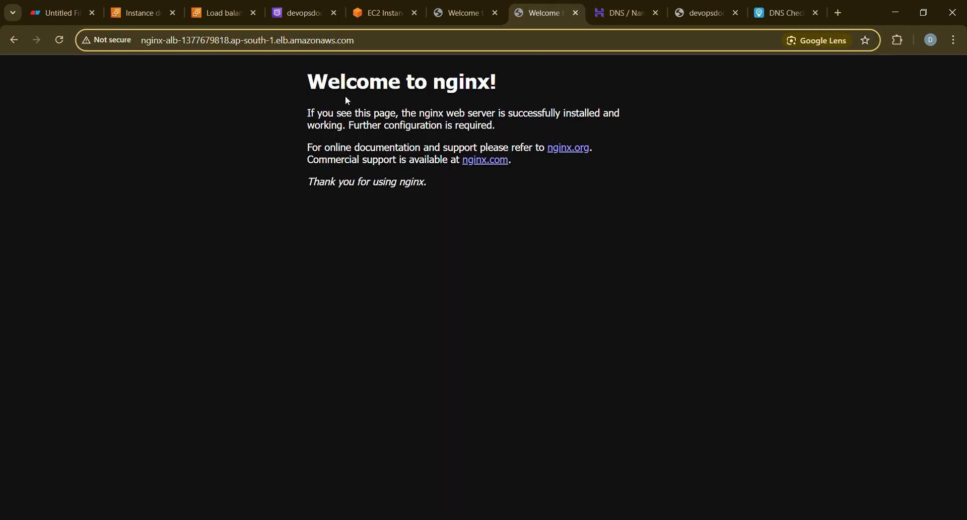
Set up a root-domain A record for devopsdock.site as an alias to Application and Classic Load Balancer in Asia Pacific (Mumbai)
click(302, 13)
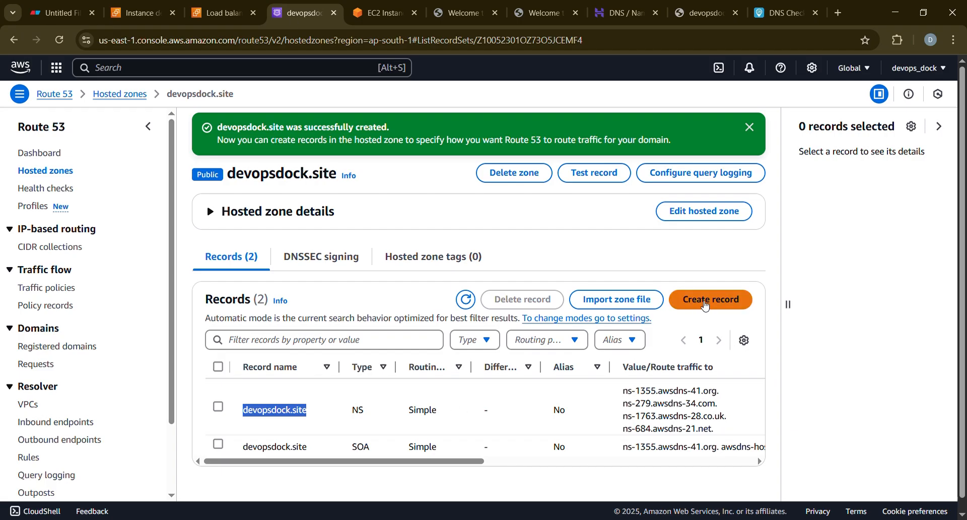
click(705, 300)
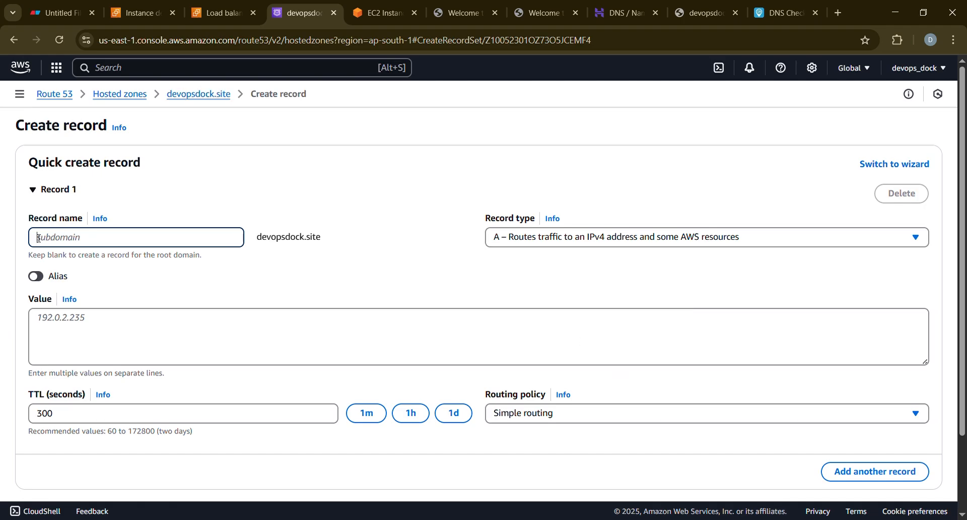
click(37, 276)
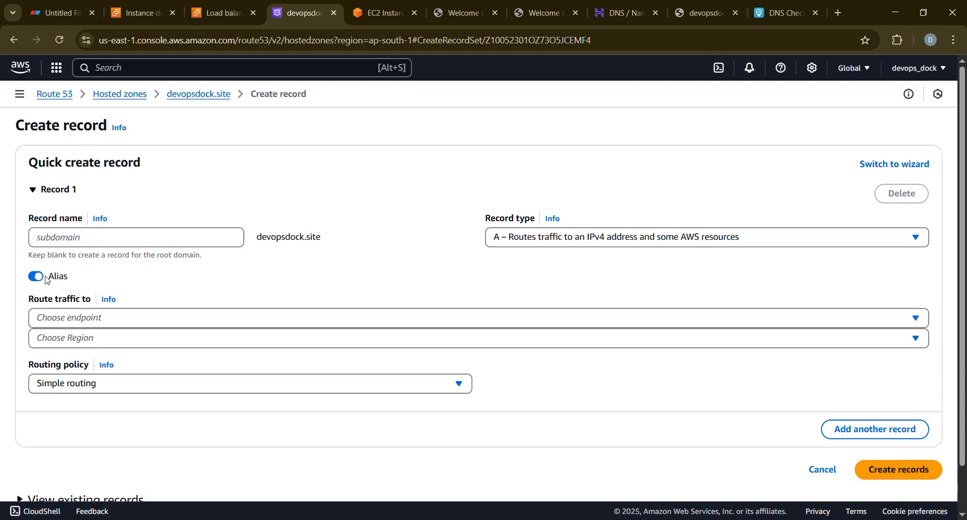
click(82, 317)
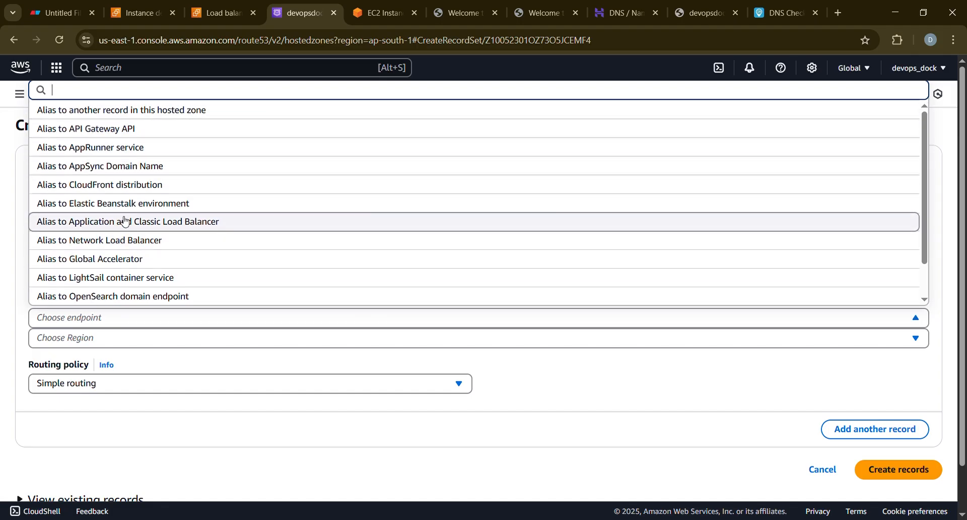
click(157, 223)
click(140, 340)
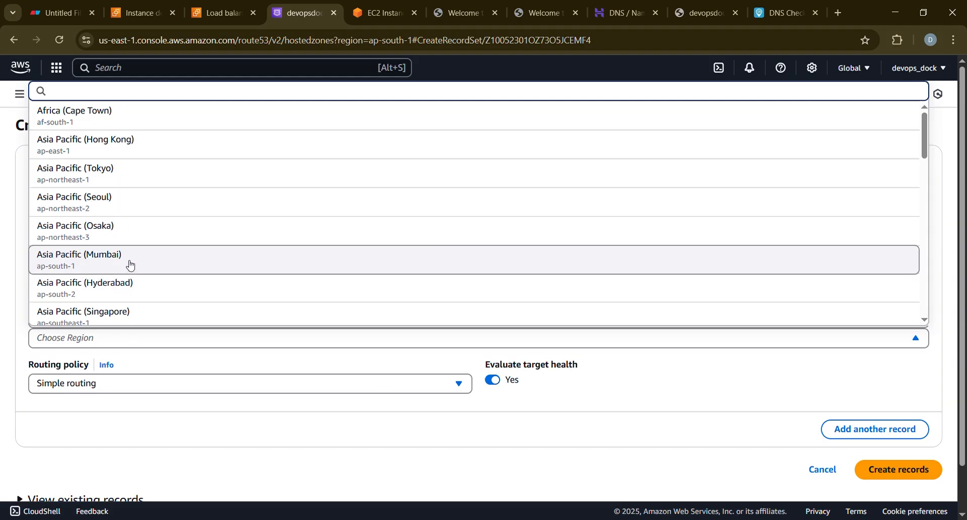
click(130, 265)
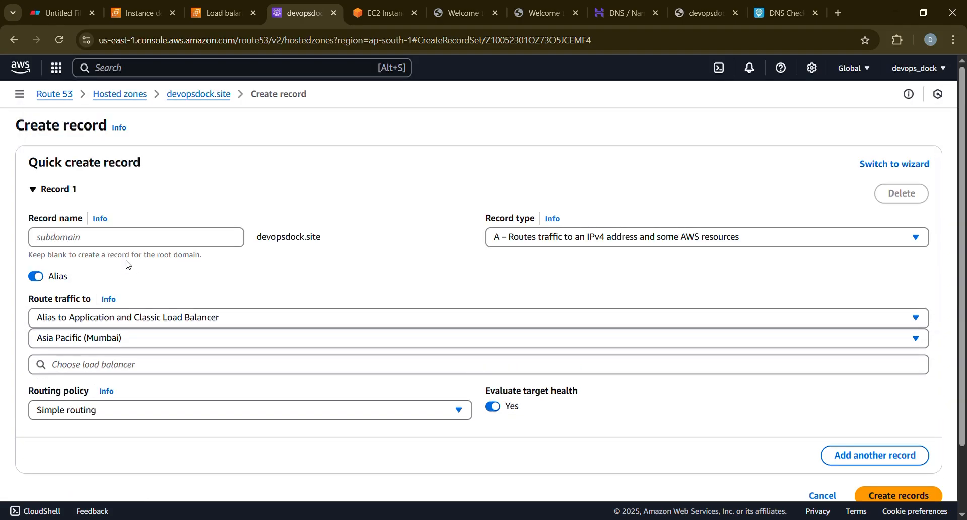
Choose dualstack.nginx-alb-1377679818.ap-south-1.elb.amazonaws.com as the alias target and create the record
click(126, 368)
click(111, 393)
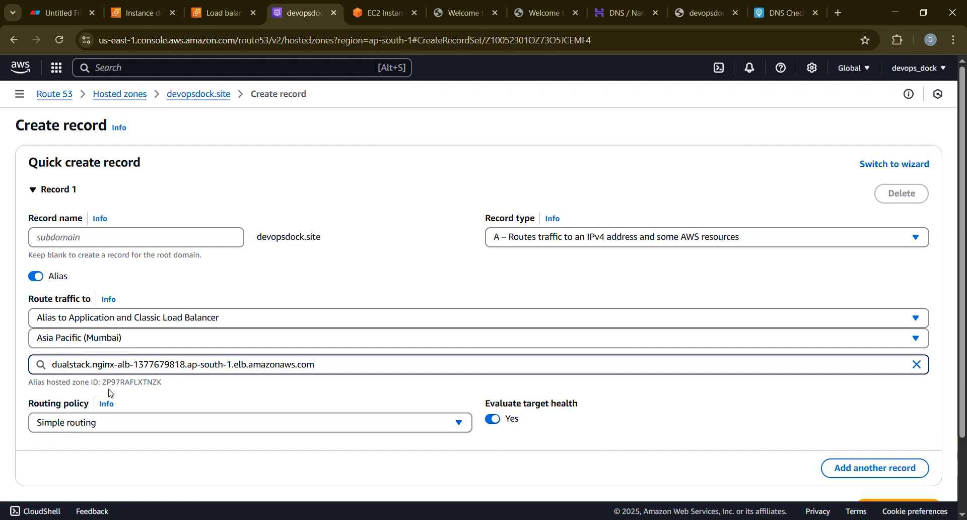
scroll(700, 448, down, 2)
click(886, 418)
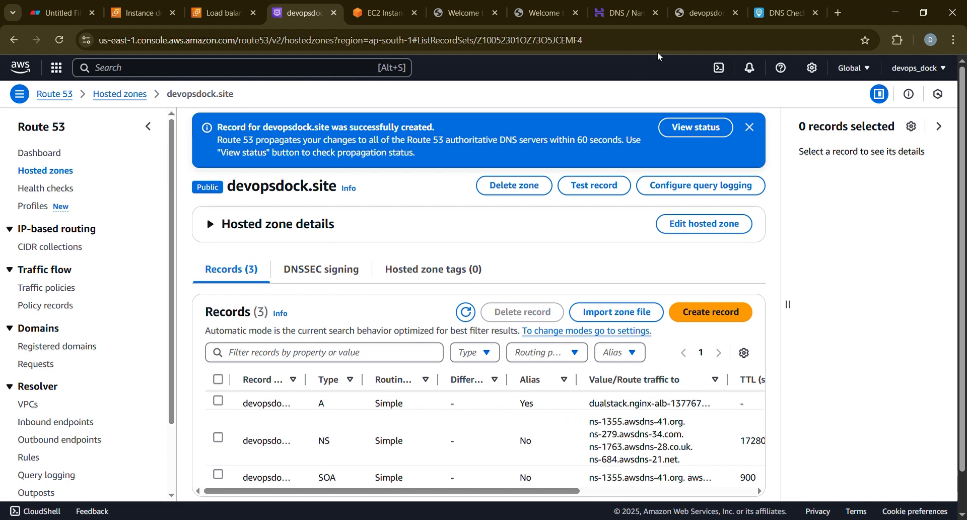
Highlight the domain and the CenturyLink location's address on the DNS Checker page
click(783, 13)
drag(109, 65, 29, 72)
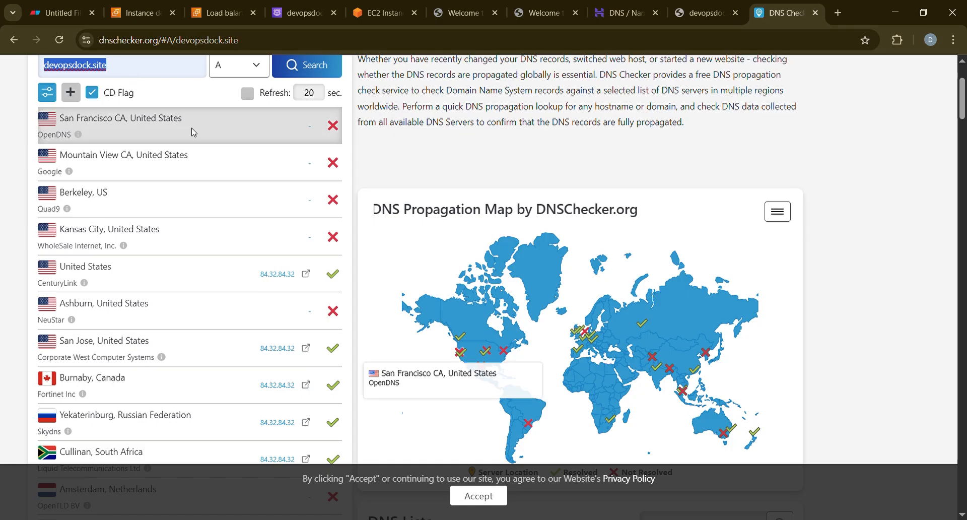
drag(260, 274, 287, 274)
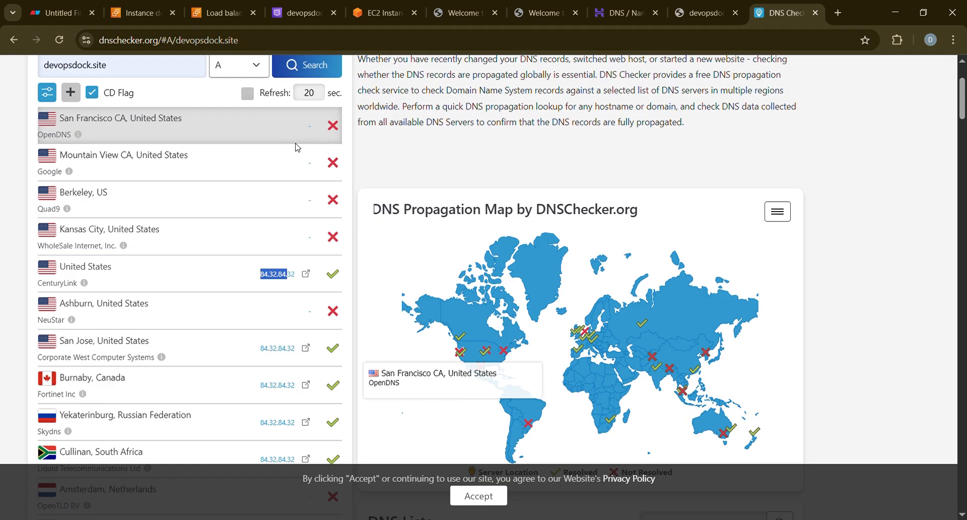
Copy the nginx-alb DNS name, run nslookup on it in the EC2 terminal, and highlight the resolved addresses
click(219, 14)
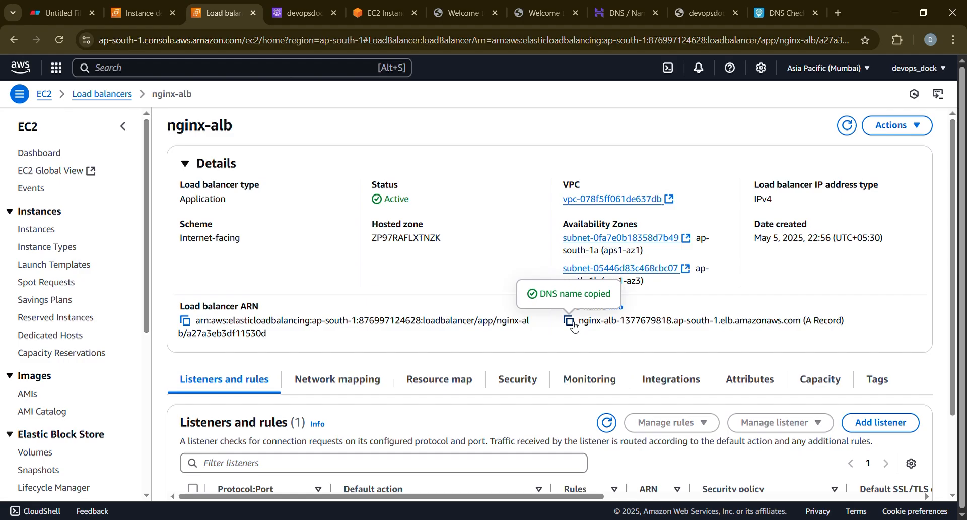
click(377, 14)
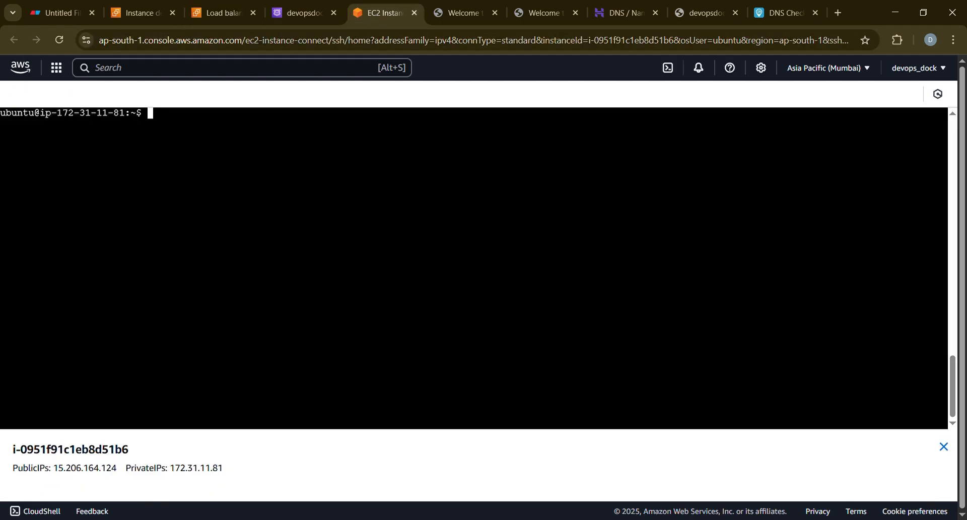
text(nslookup)
text(nginx-alb-1377679818.ap-south-1.elb.amazonaws.com)
key(Return)
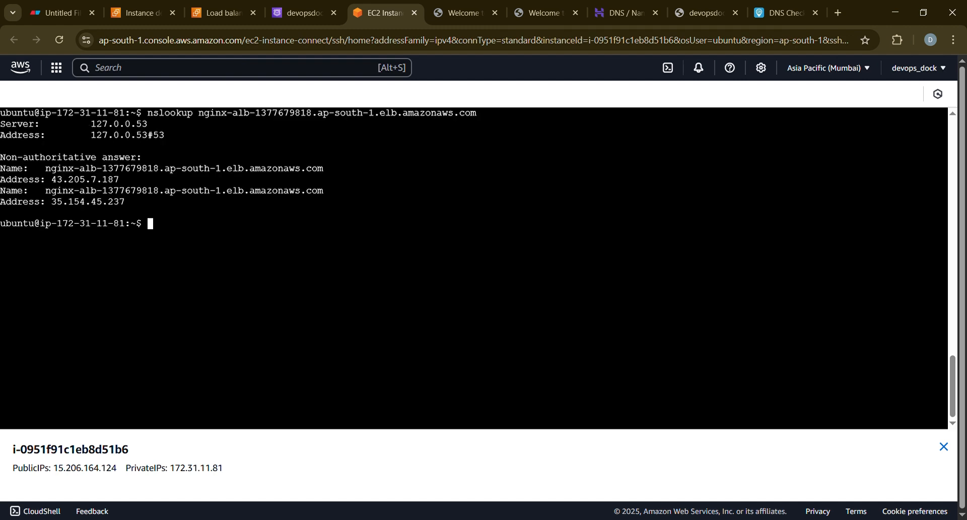
drag(51, 179, 51, 202)
Highlight the San Jose location's address and the searched domain on DNS Checker for comparison with the load balancer's addresses
click(785, 13)
drag(261, 349, 298, 349)
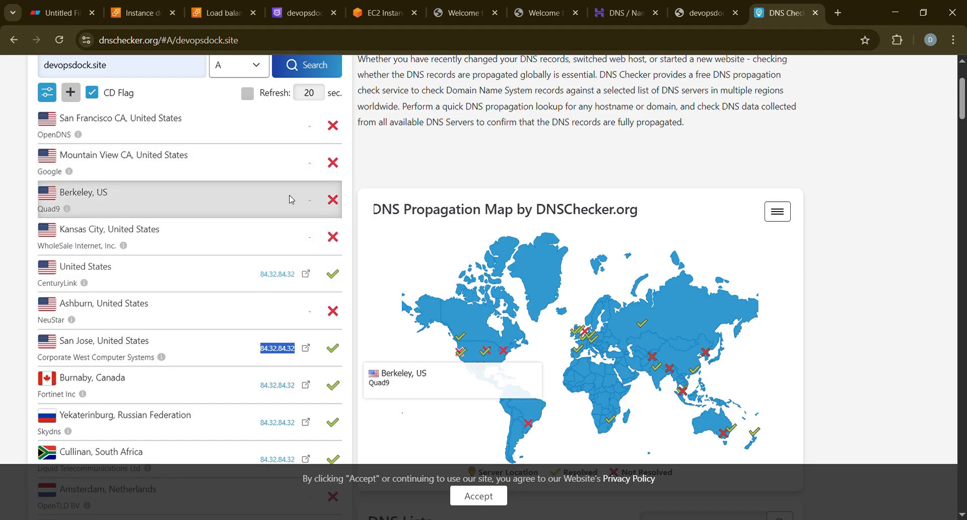
scroll(290, 208, up, 1)
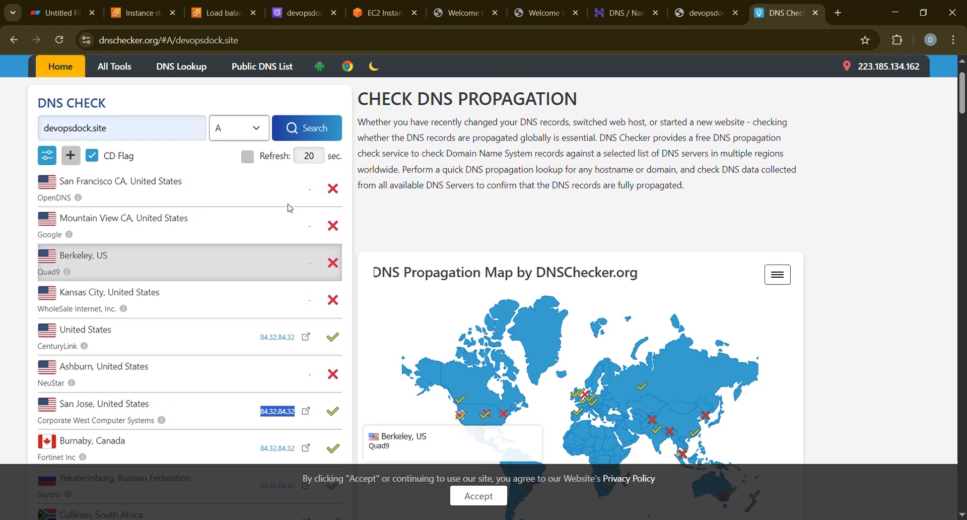
drag(124, 132, 44, 130)
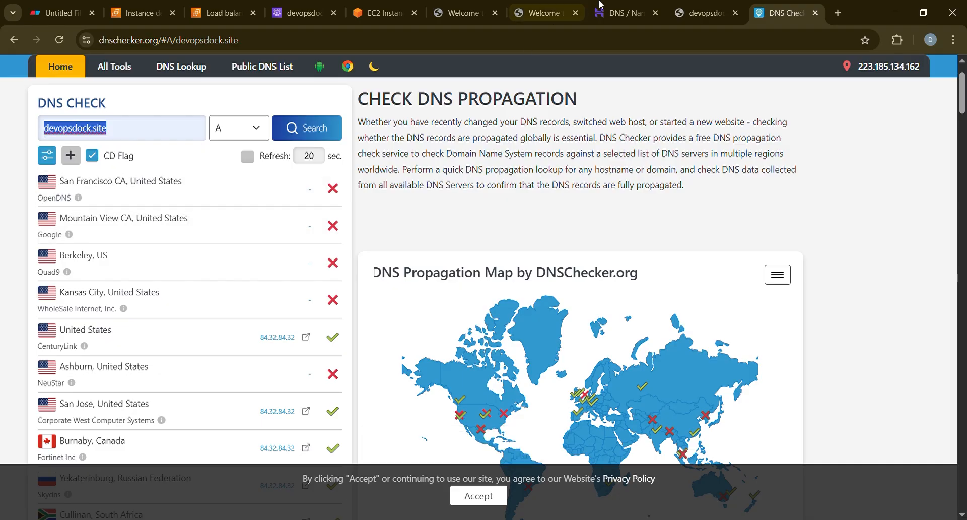
Revisit the devopsdock.site page and examine the DNS Checker propagation results across locations
click(703, 10)
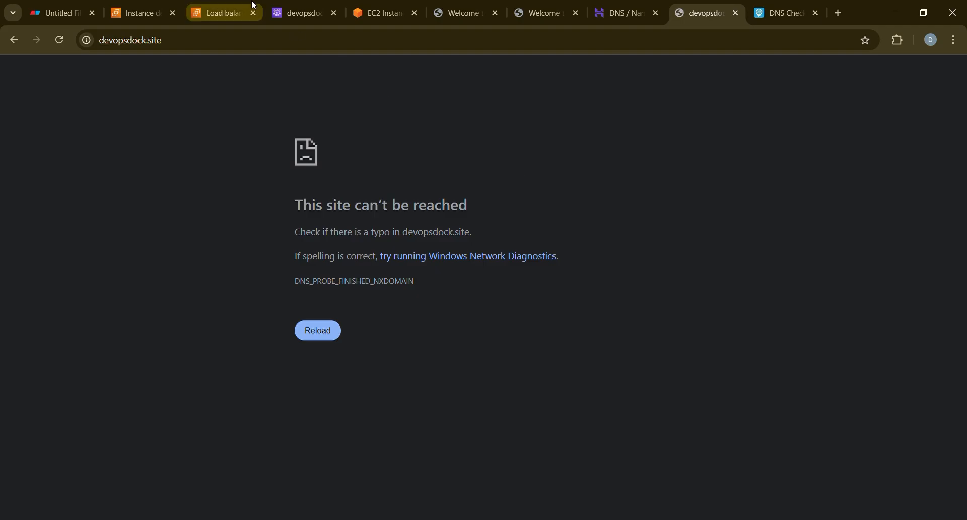
click(780, 12)
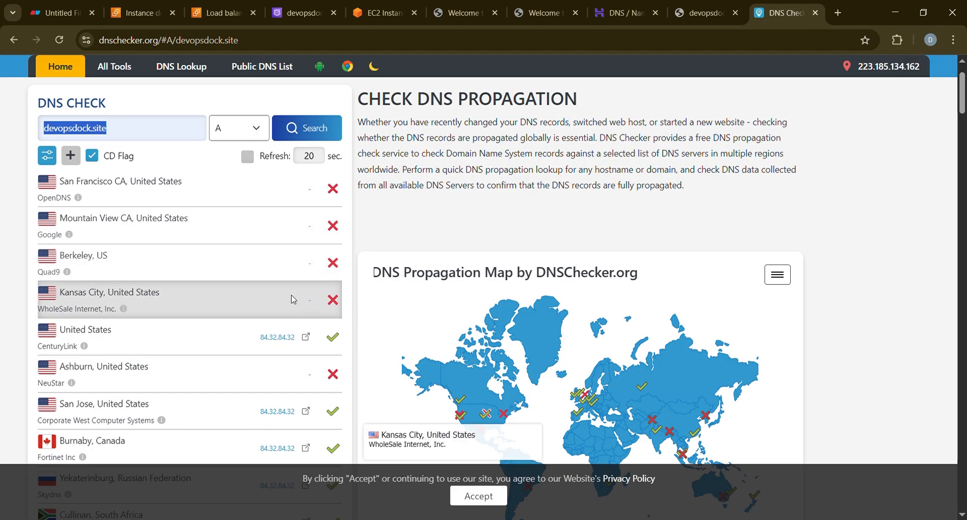
scroll(264, 277, down, 5)
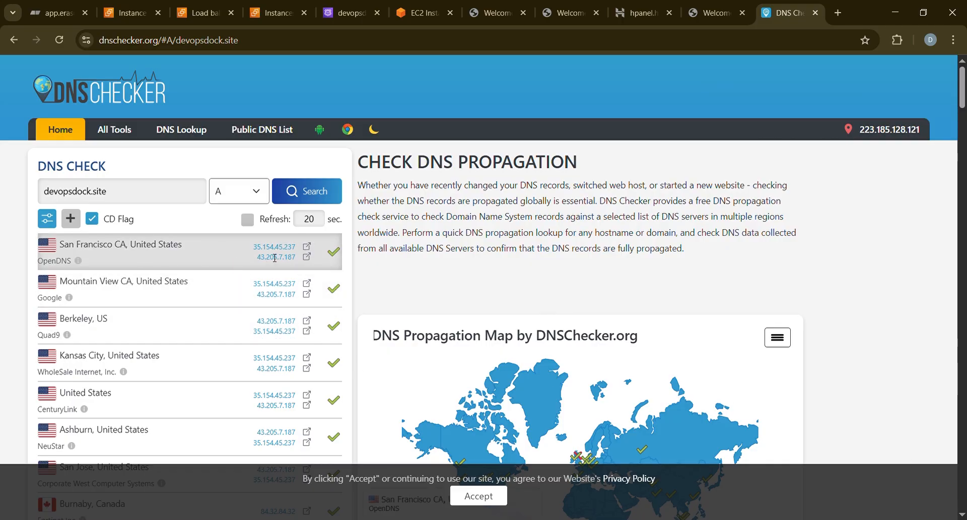
scroll(294, 354, down, 7)
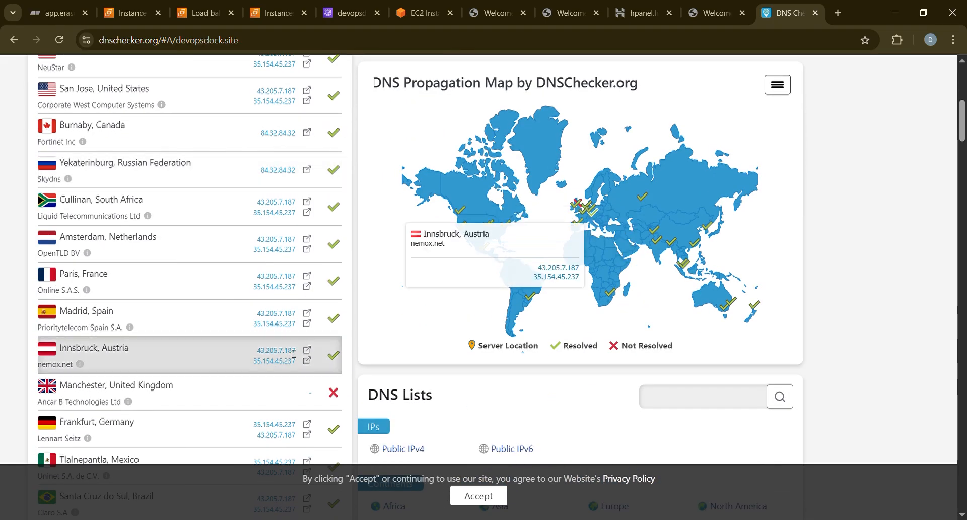
Rerun the DNS Checker lookup of A records for devopsdock.site and examine the addresses returned across locations
scroll(136, 128, up, 7)
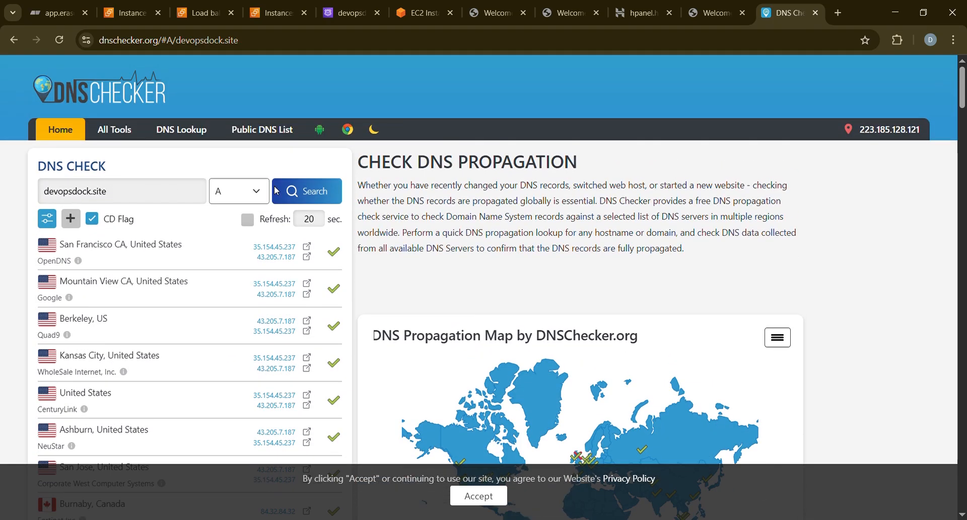
click(299, 194)
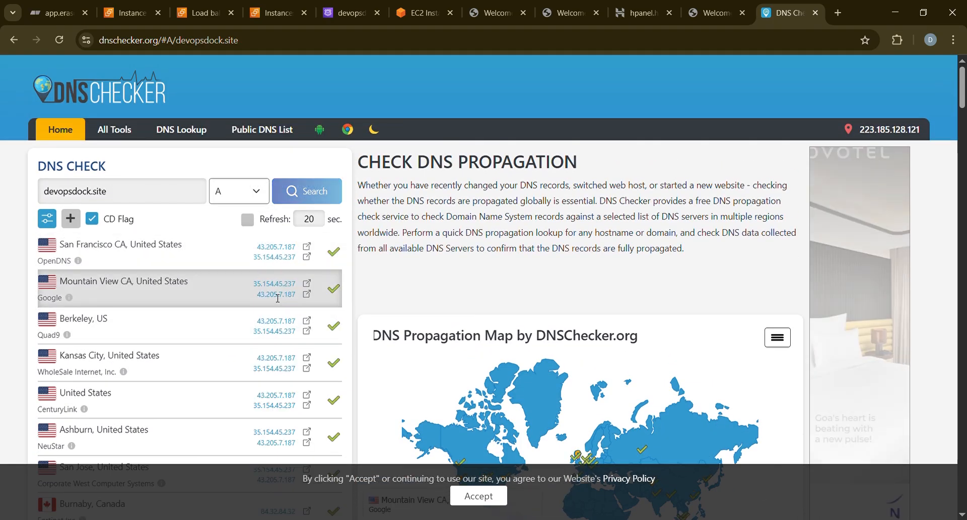
scroll(278, 298, down, 10)
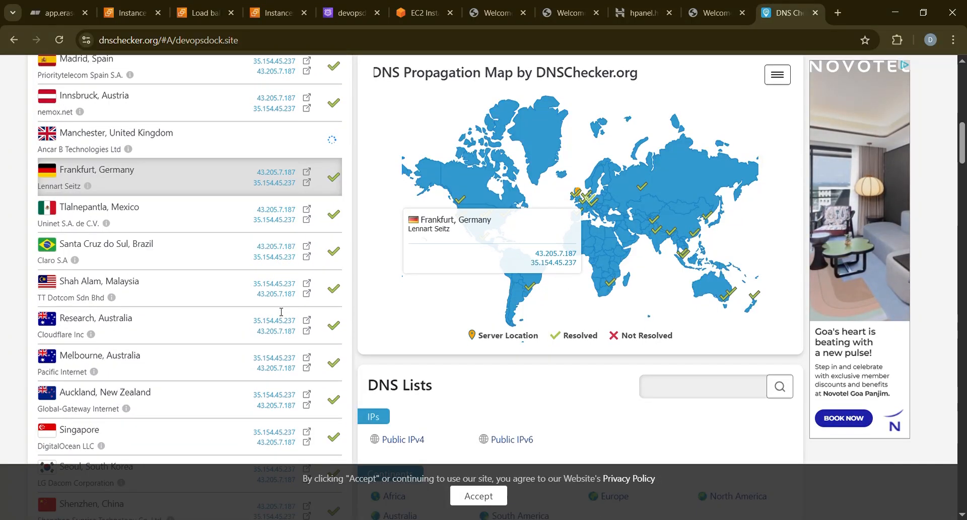
scroll(277, 323, down, 6)
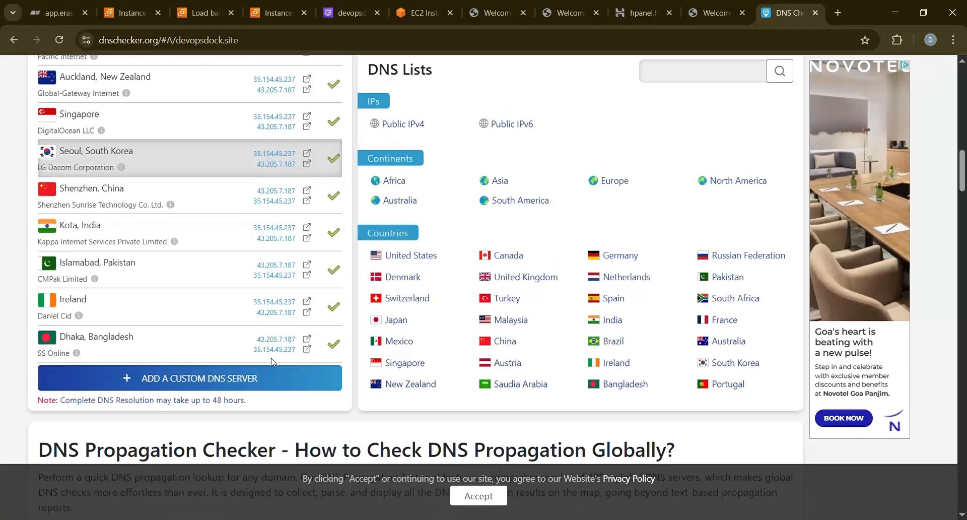
scroll(253, 80, up, 4)
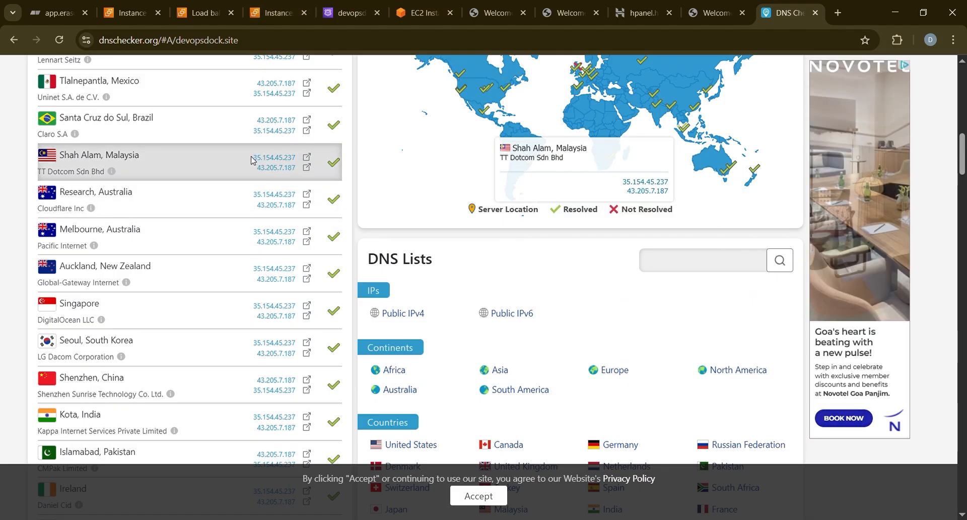
Take the load balancer address 35.154.45.237 from the EC2 terminal's nslookup output and find its matches in the DNS Checker results
click(407, 16)
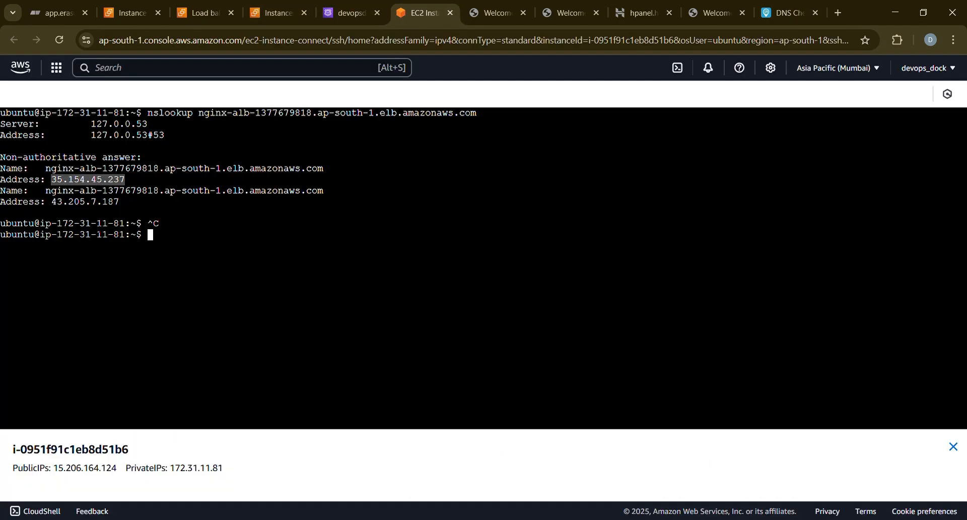
drag(142, 113, 1, 112)
click(106, 136)
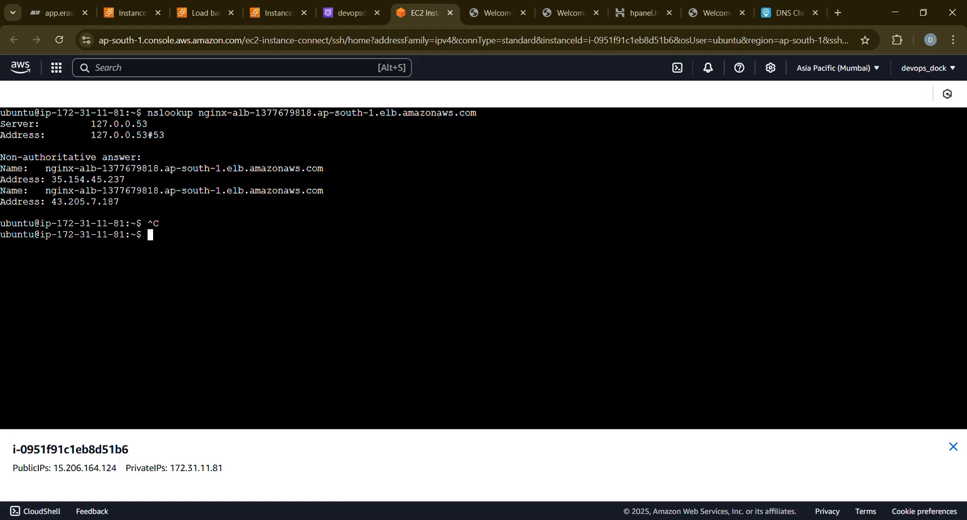
double_click(93, 183)
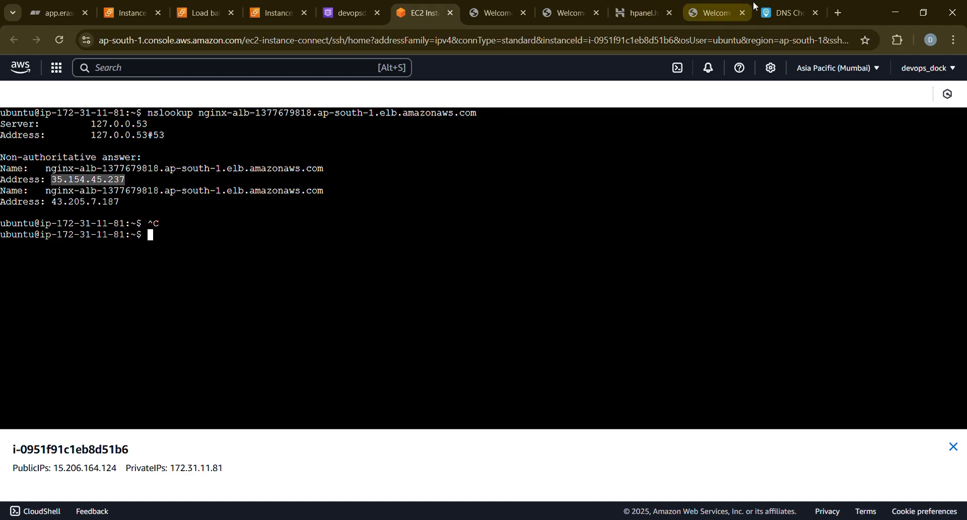
click(786, 12)
text(35.154.45.237)
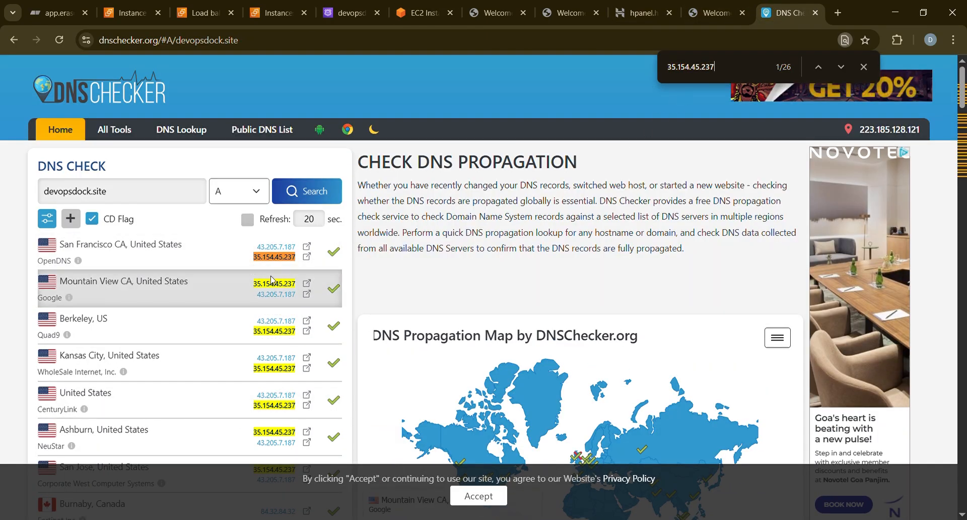
scroll(262, 274, down, 5)
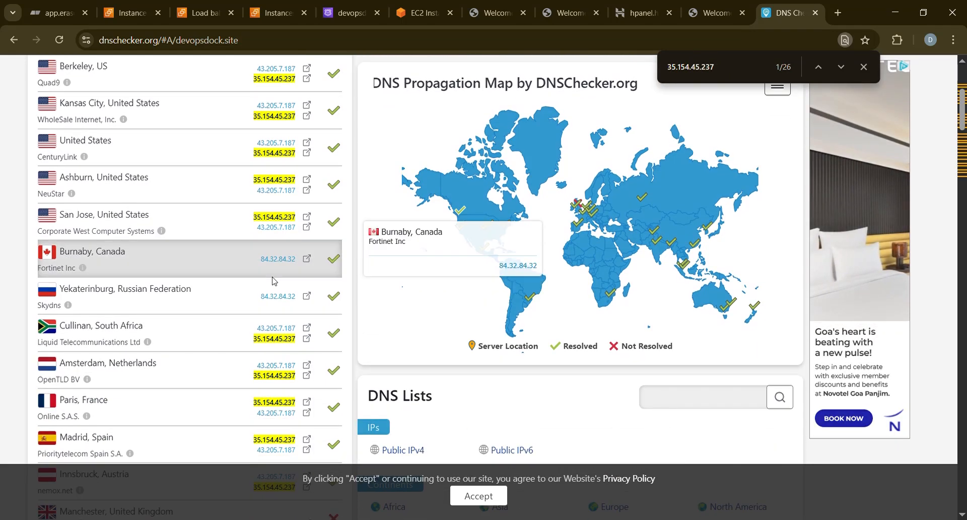
scroll(274, 281, up, 5)
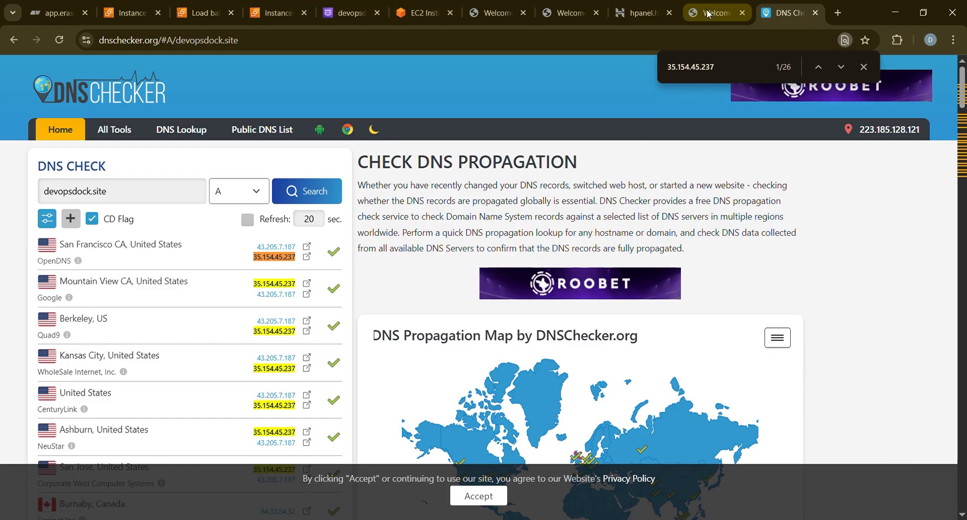
Load devopsdock.site in a new browser tab and highlight the nginx welcome text and the site address
click(838, 12)
click(727, 42)
text(devo)
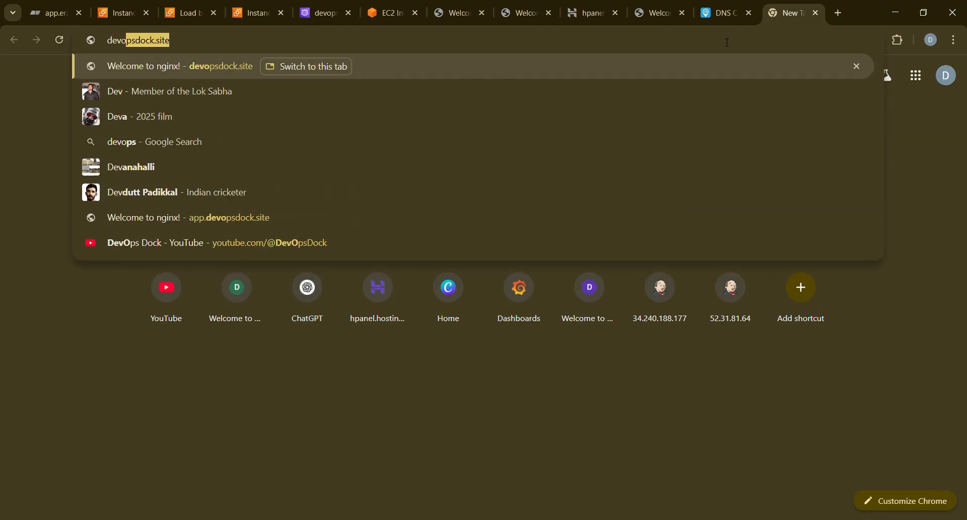
text(psdock.site)
key(Return)
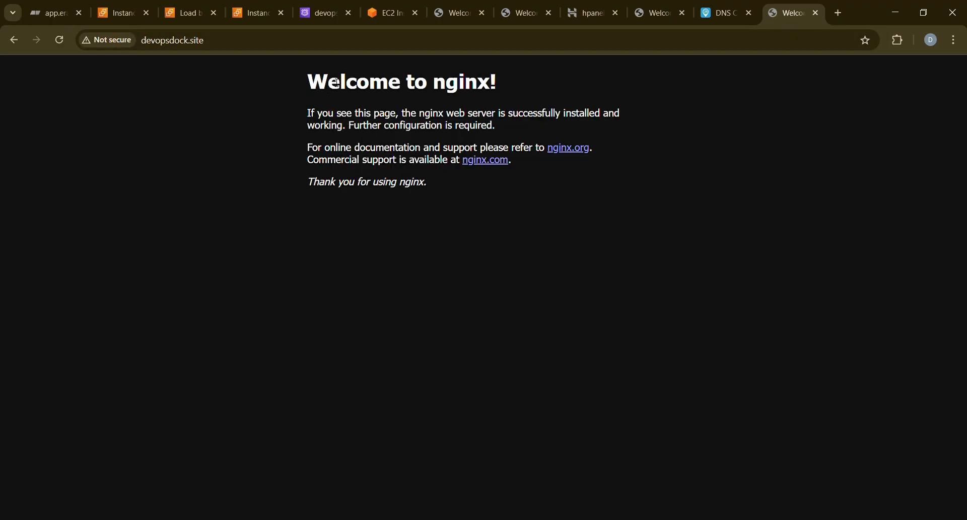
drag(306, 81, 627, 126)
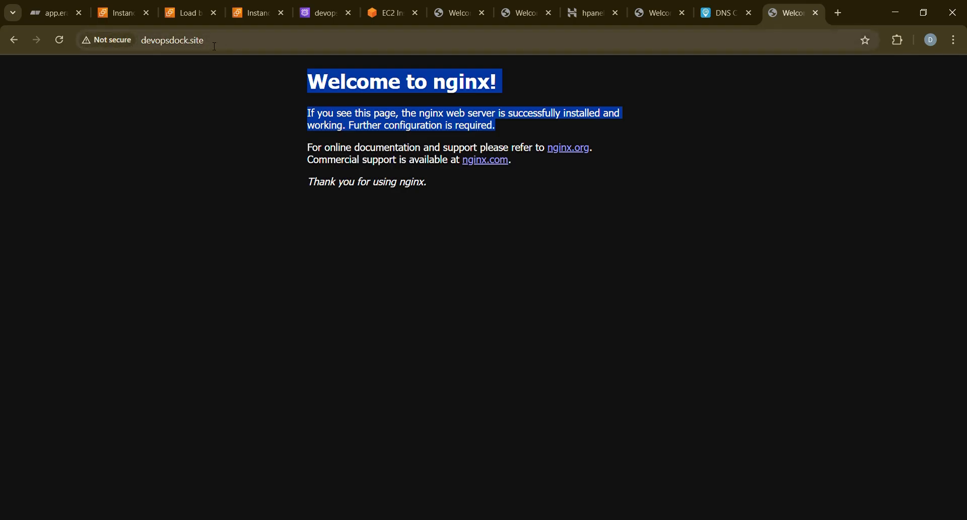
click(148, 41)
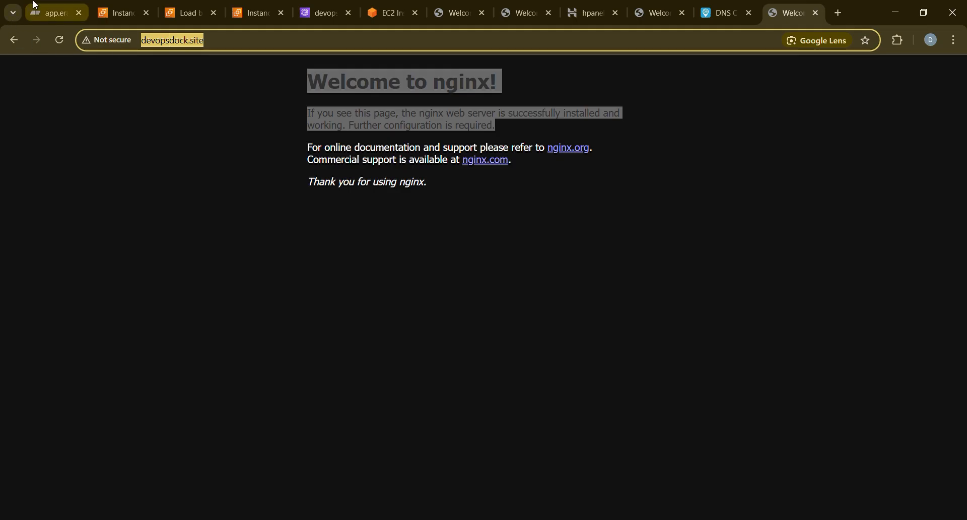
Review the implementation checklist in Eraser, search the AWS console for acm, and open Certificate Manager in a new tab
click(50, 13)
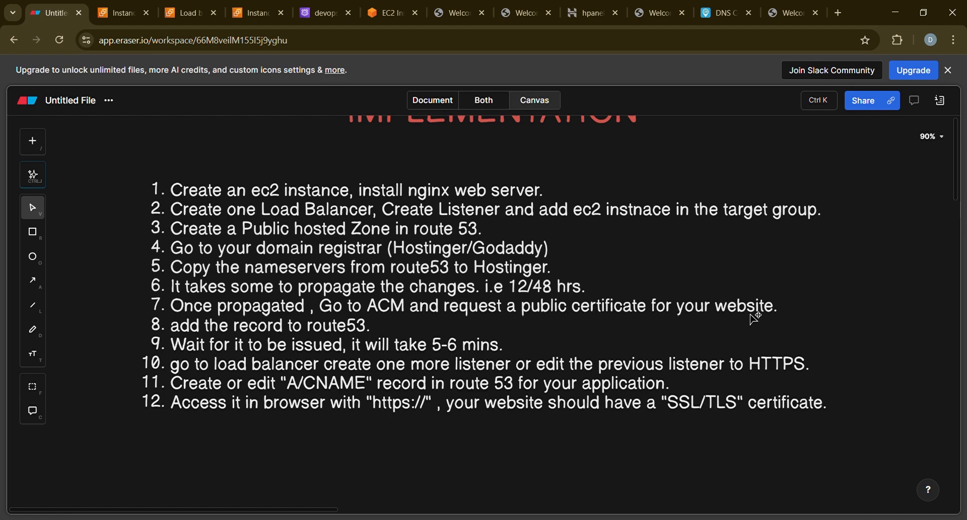
key(ctrl+5)
click(269, 75)
text(acm-PCA)
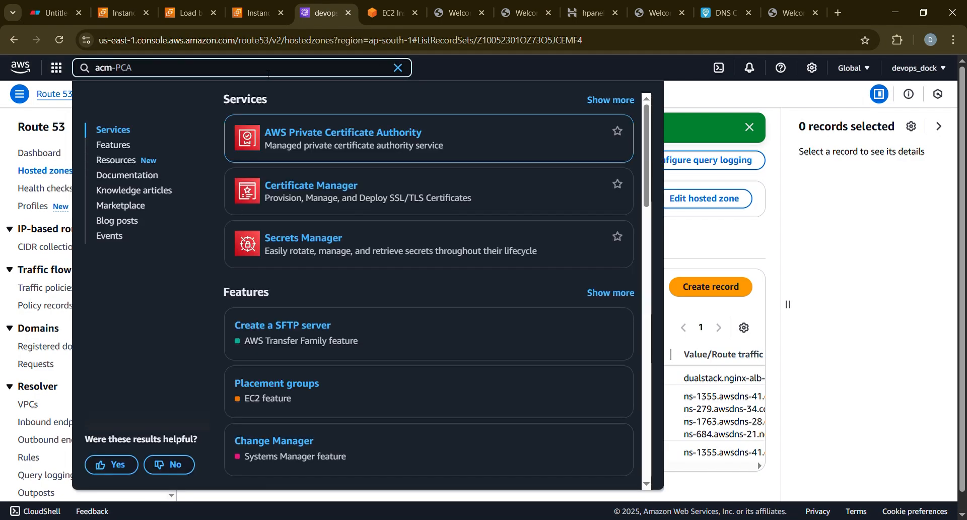
middle_click(370, 204)
key(ctrl+Tab)
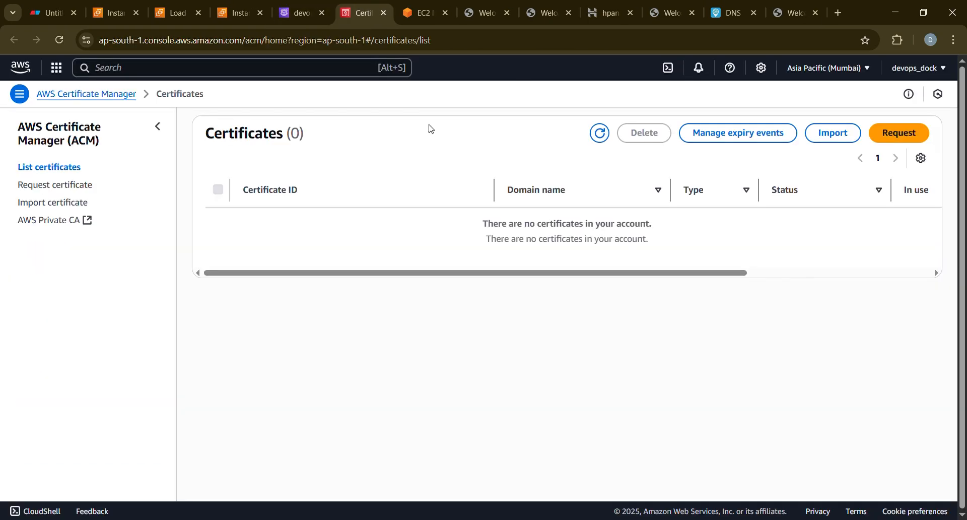
Start a public certificate request covering the domain names devopsdock.site and *.devopsdock.site
click(900, 137)
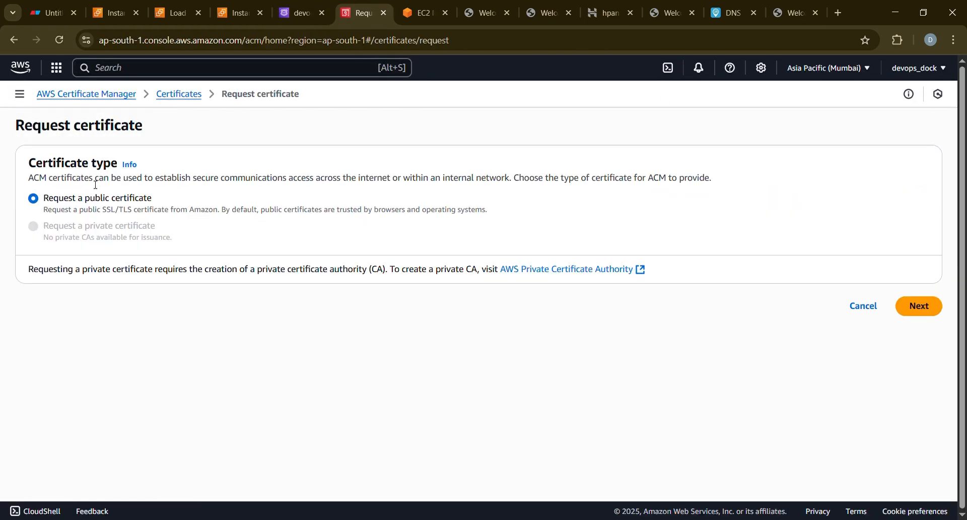
click(920, 306)
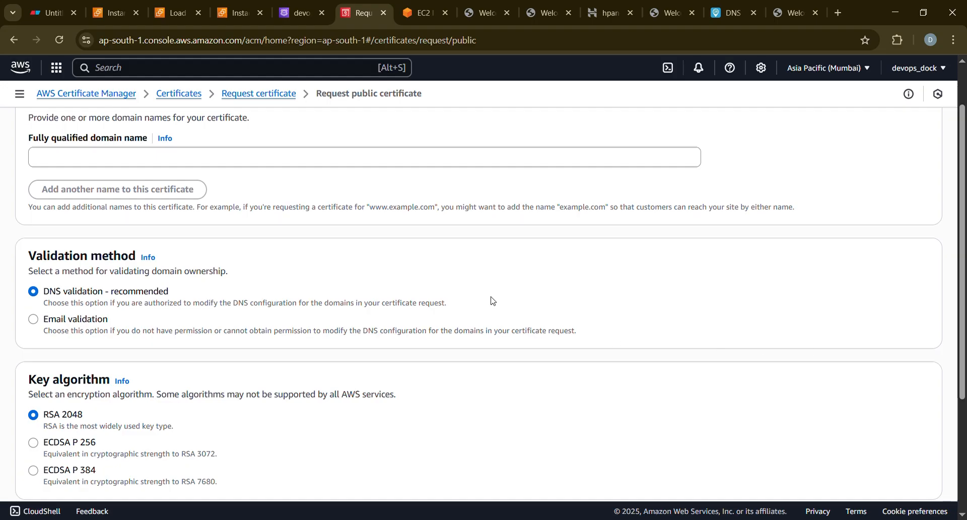
click(82, 163)
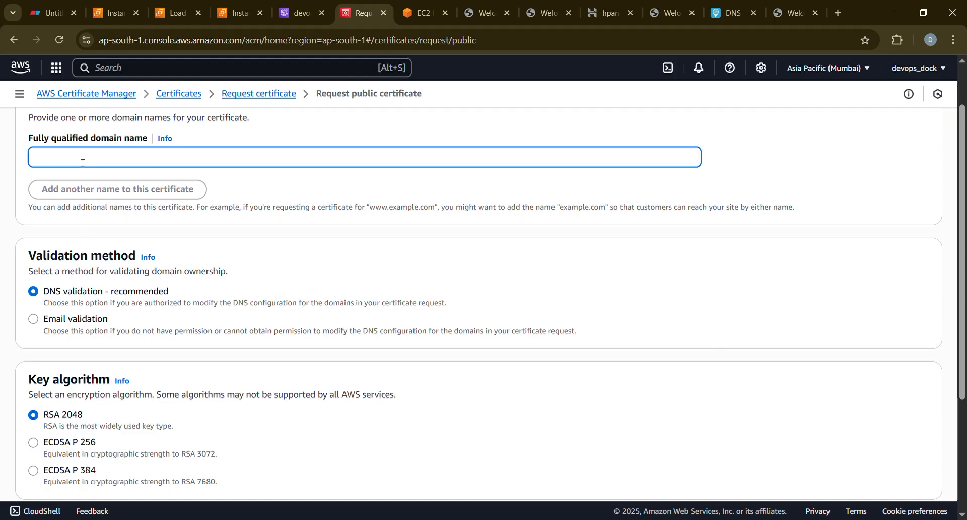
click(114, 188)
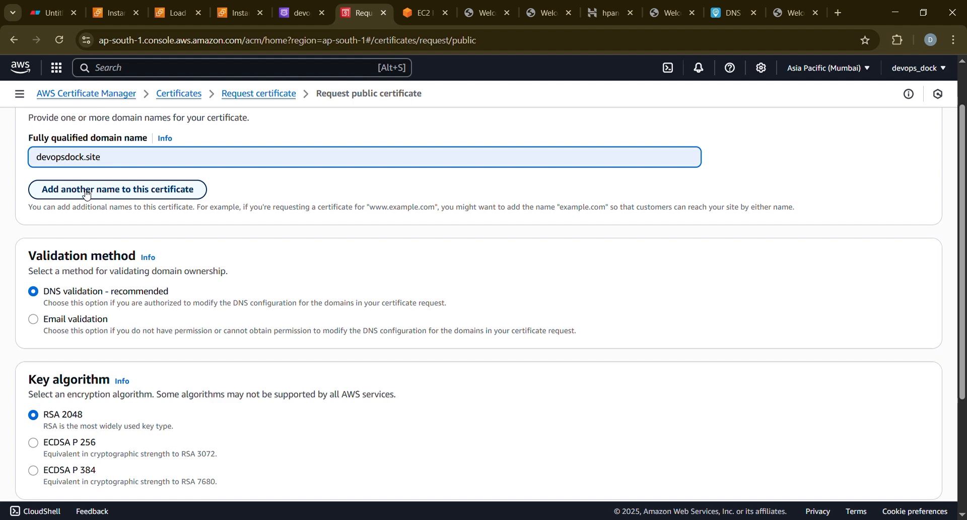
click(87, 195)
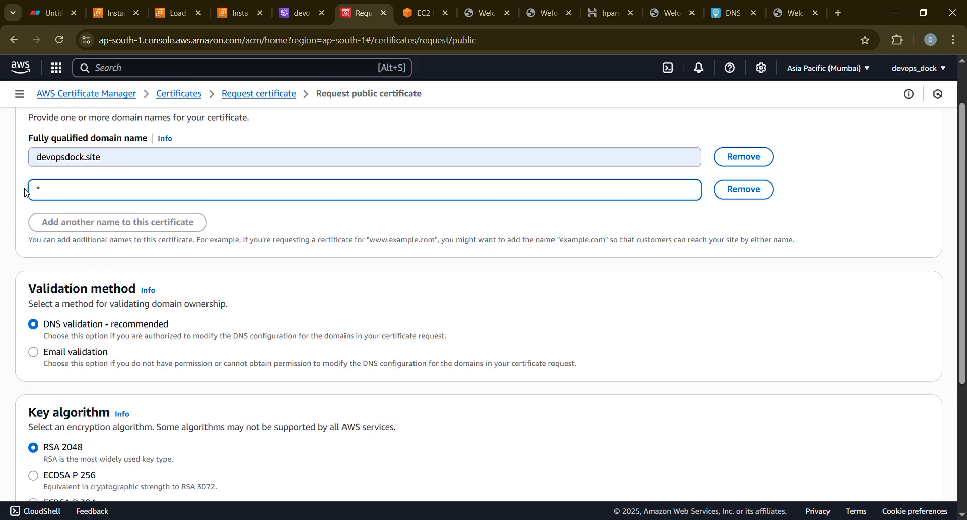
text(devop)
click(105, 219)
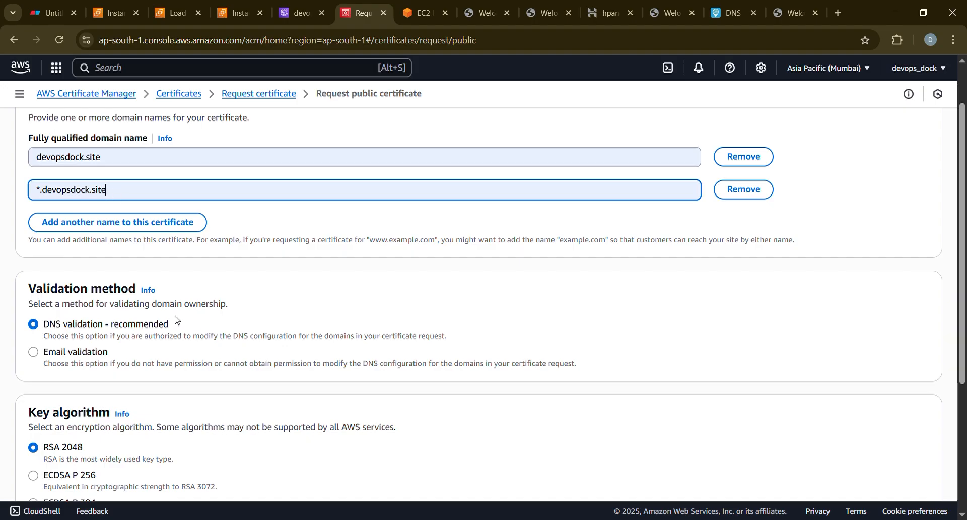
Submit the certificate request with DNS validation and the RSA 2048 key algorithm, and view the certificate's details
scroll(126, 237, down, 3)
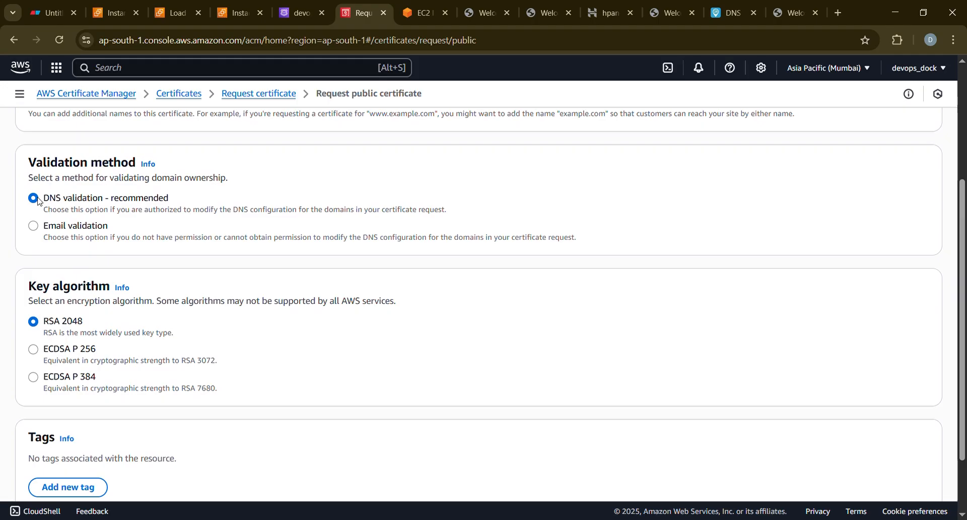
scroll(253, 280, down, 2)
click(912, 464)
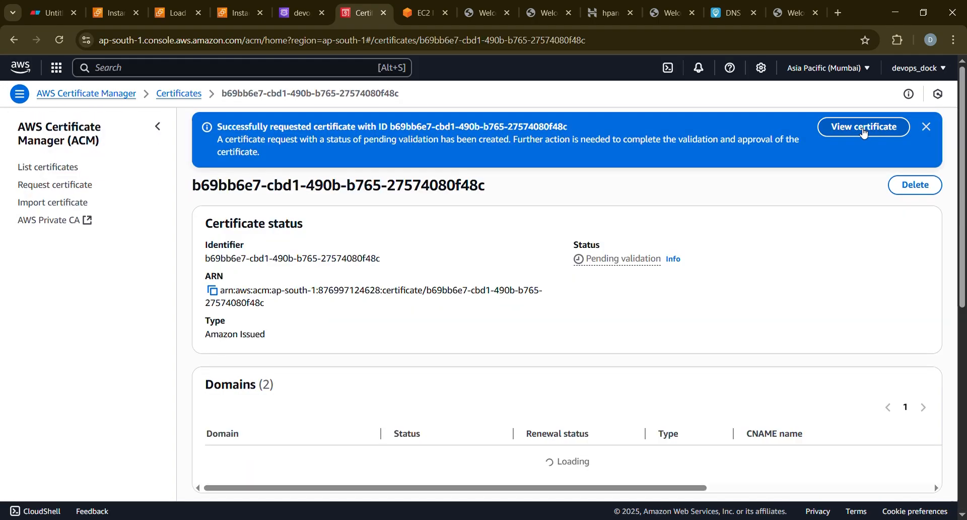
click(863, 127)
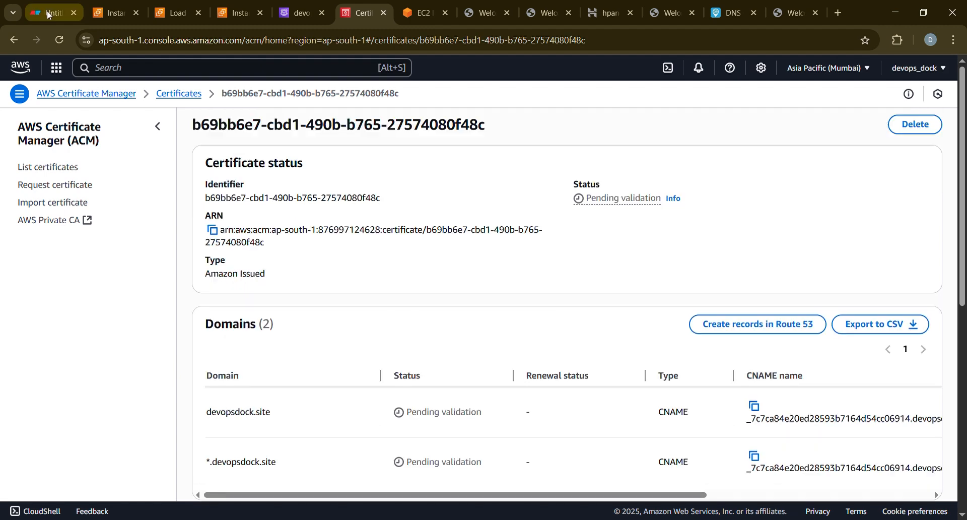
Consult the Eraser checklist and create the certificate's DNS validation records in Route 53 for devopsdock.site and *.devopsdock.site
click(46, 11)
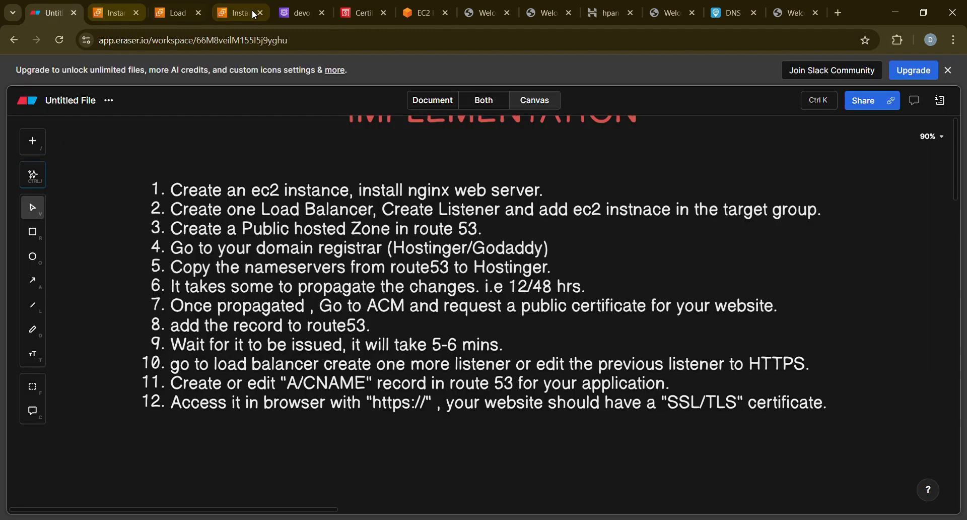
click(358, 12)
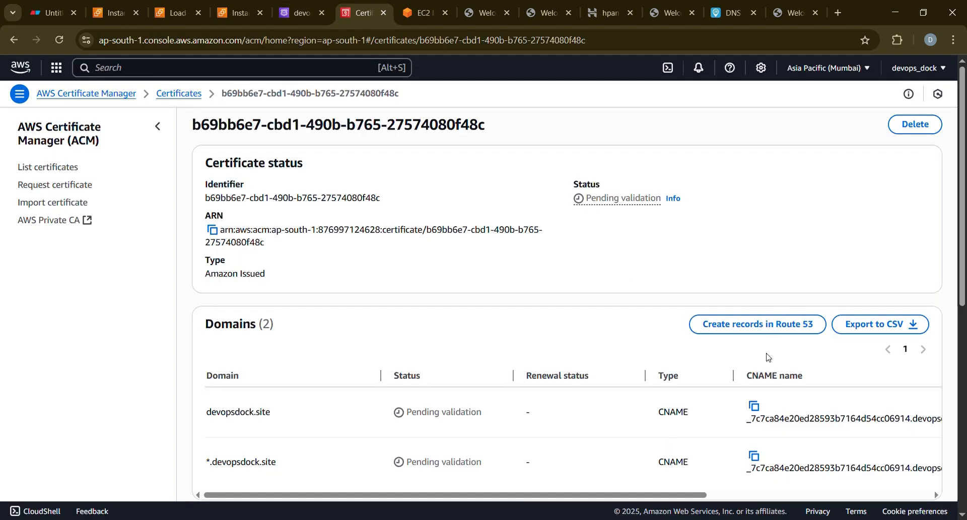
scroll(767, 357, down, 1)
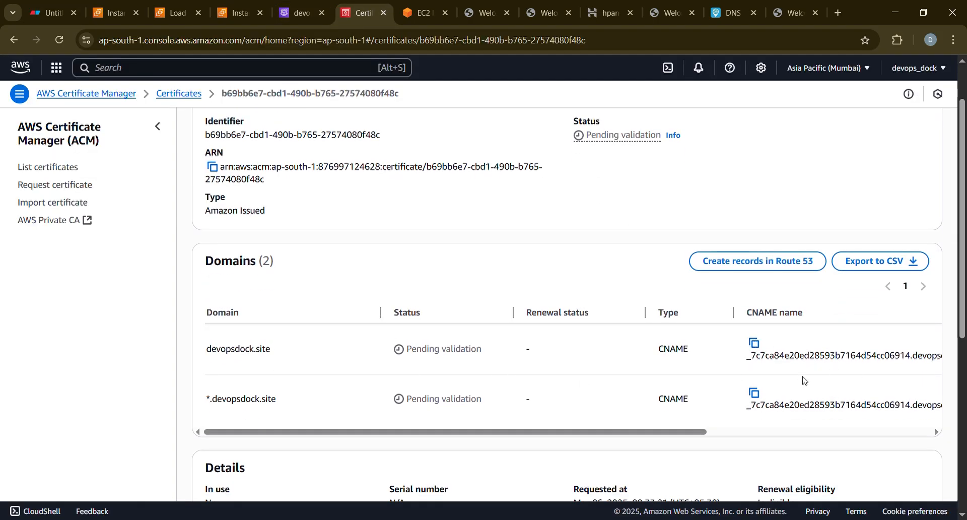
mouse_move(681, 432)
mouse_down()
mouse_move(825, 438)
mouse_move(665, 432)
mouse_up()
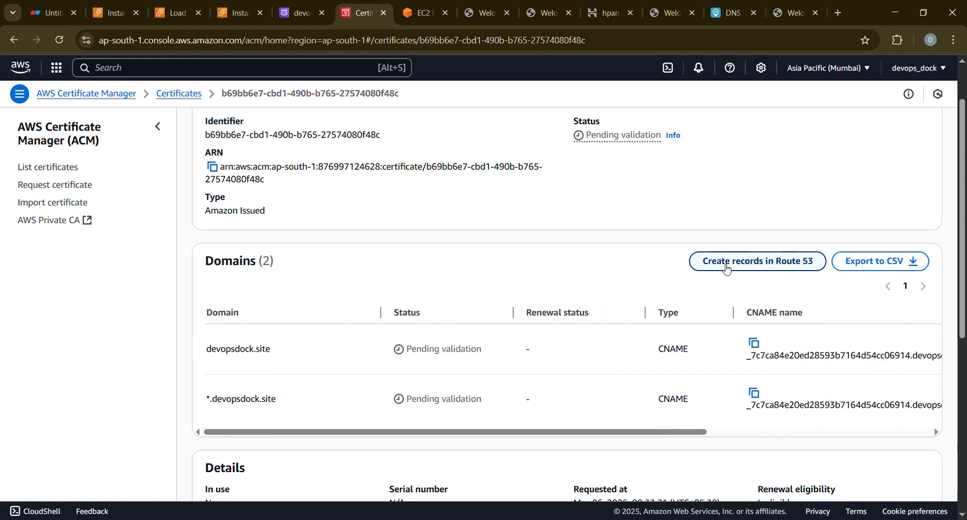
click(766, 267)
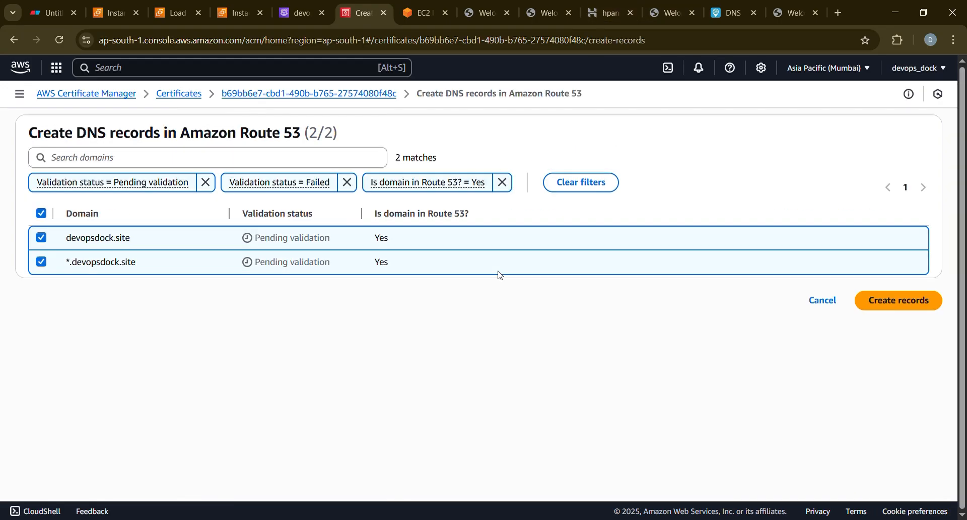
click(878, 300)
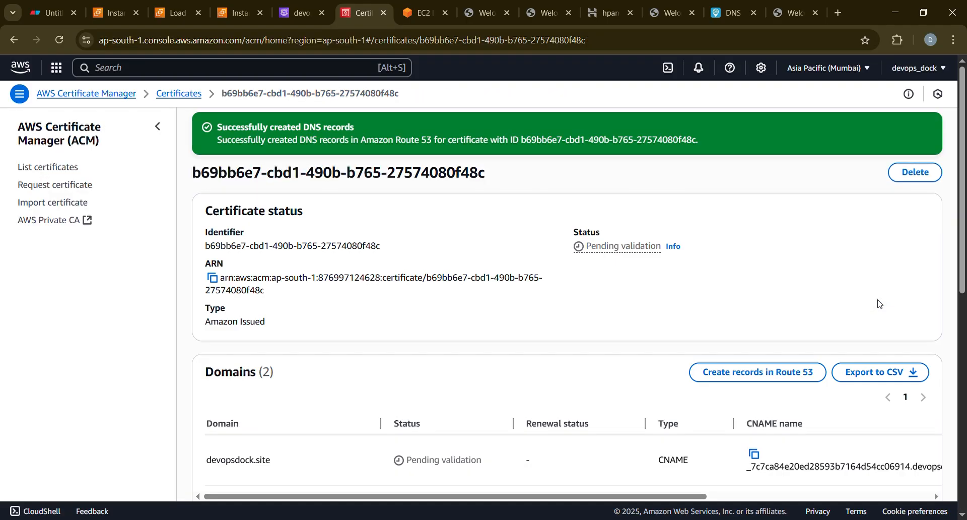
Refresh the record list of the devopsdock.site hosted zone in Route 53 to check for the validation record
click(289, 15)
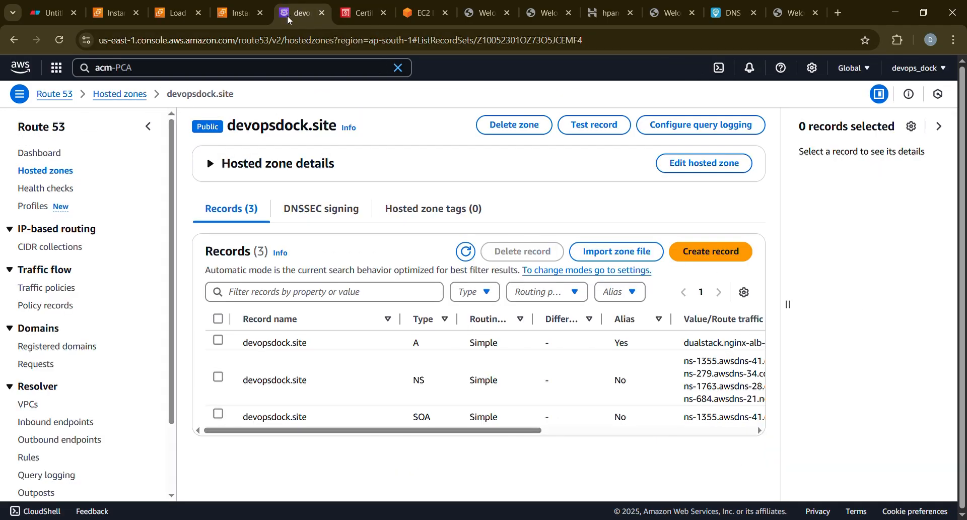
click(466, 252)
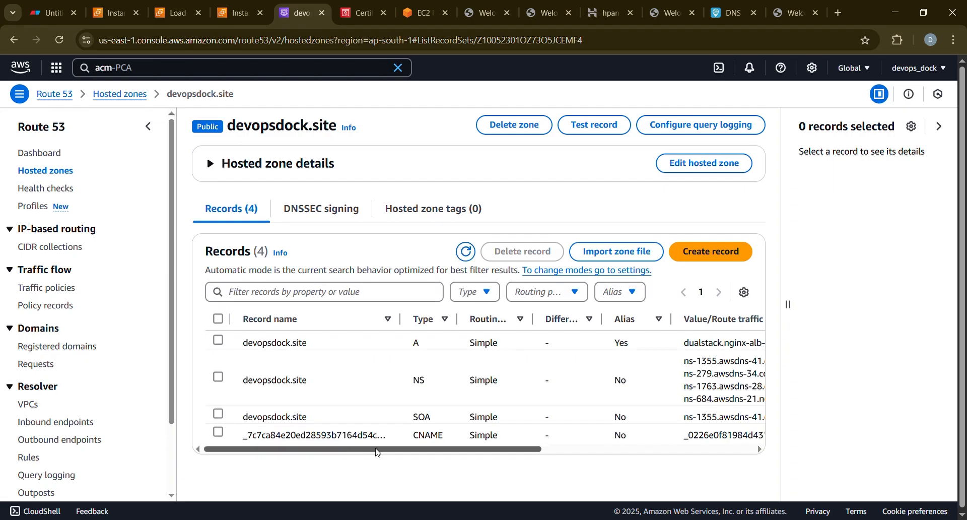
Refresh the ACM certificate's details to check the validation status of devopsdock.site and *.devopsdock.site
drag(369, 450, 335, 447)
click(351, 13)
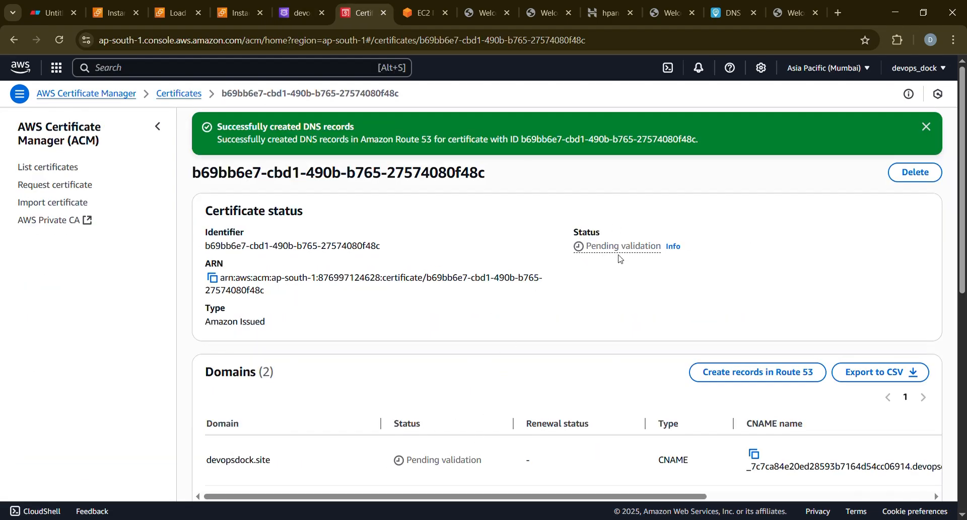
click(926, 126)
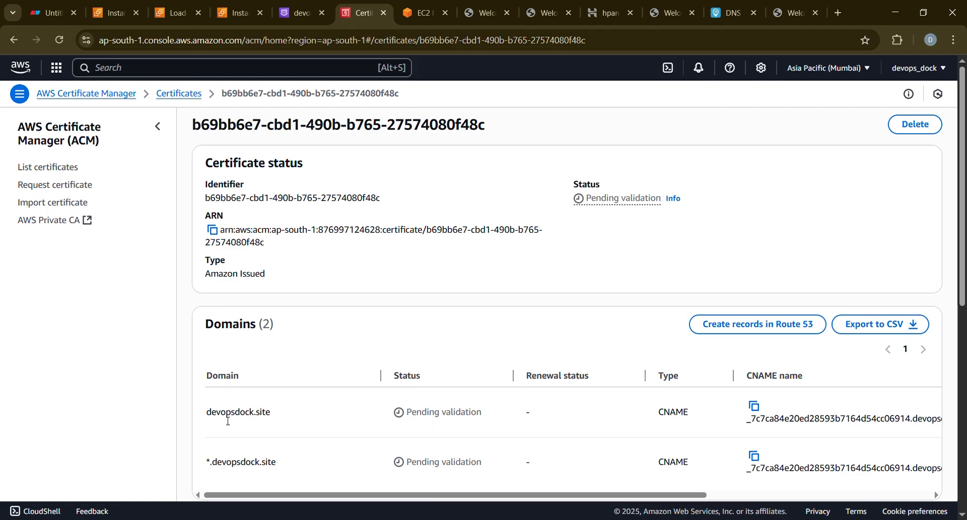
double_click(275, 415)
drag(206, 463, 283, 463)
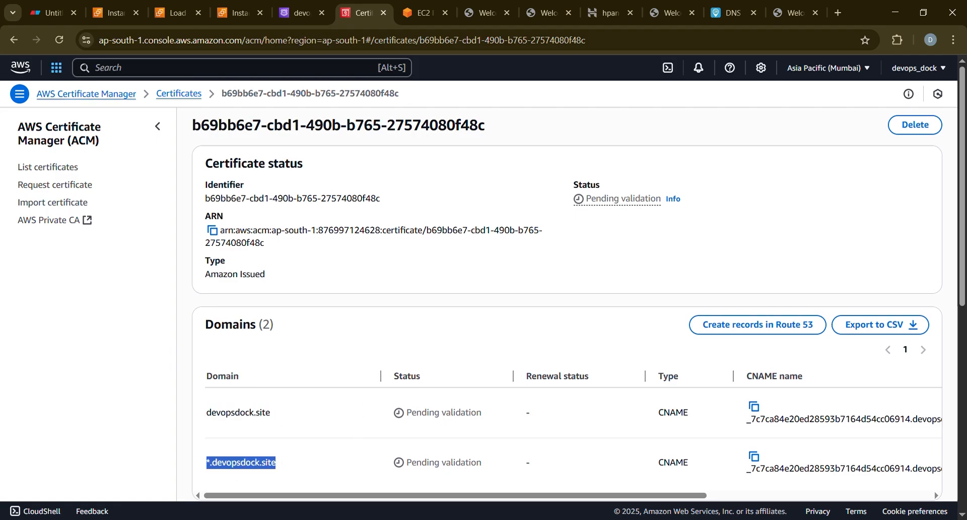
click(59, 40)
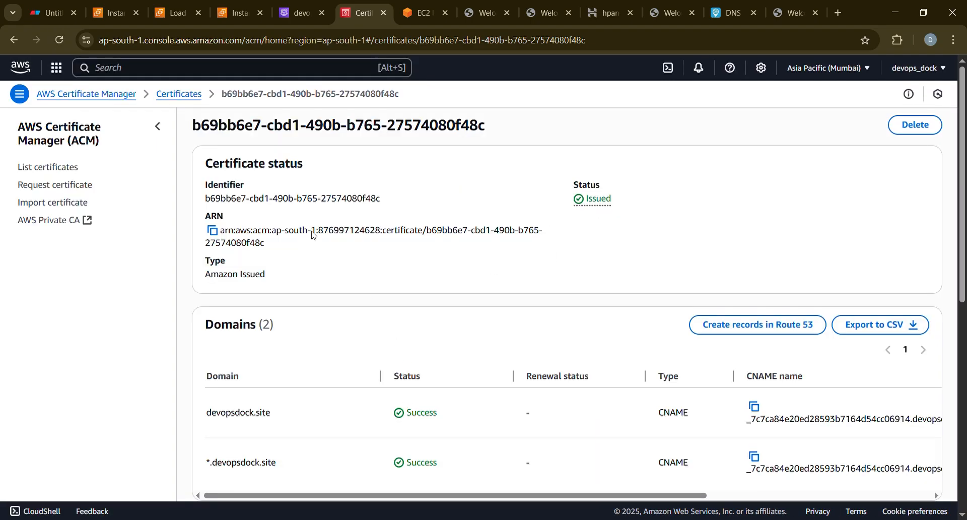
Consult the Eraser checklist and start a new listener on the nginx-alb load balancer with protocol HTTPS on port 443
click(42, 13)
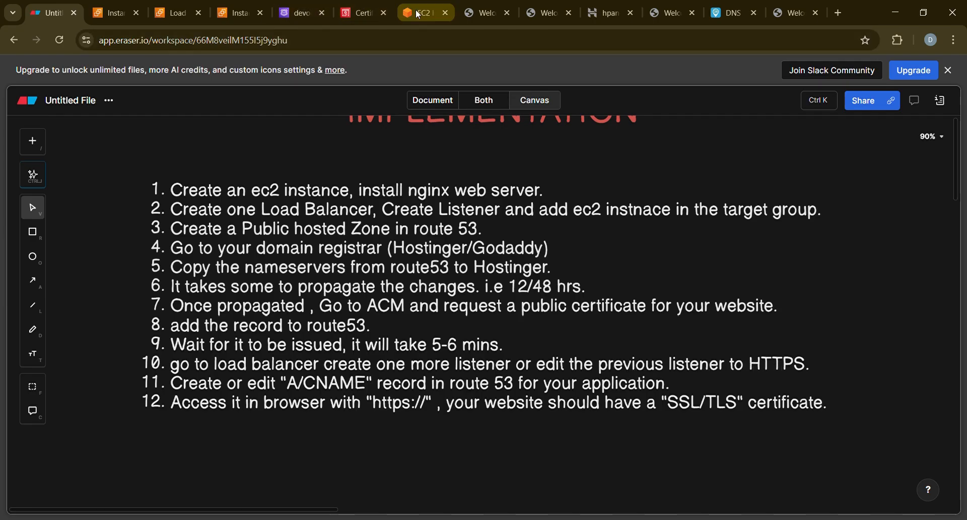
click(184, 12)
scroll(294, 355, down, 3)
click(907, 325)
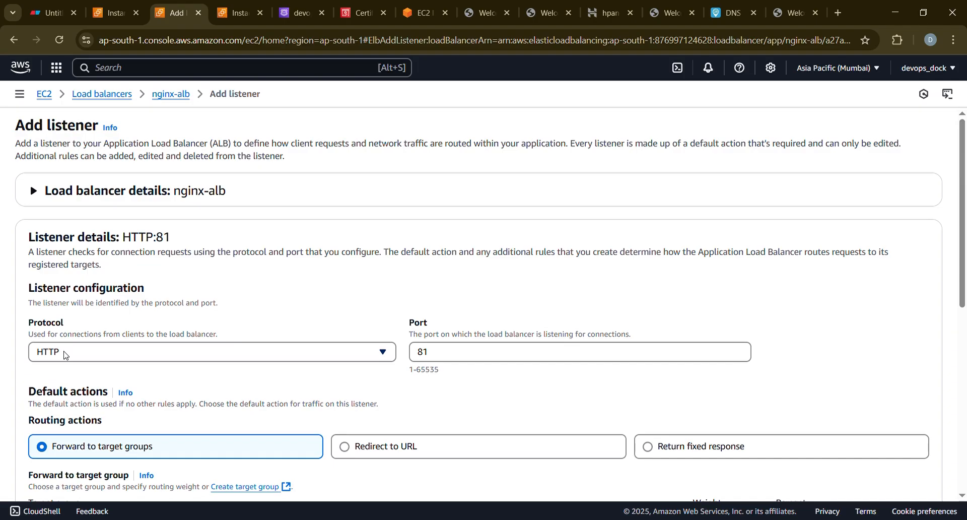
click(66, 356)
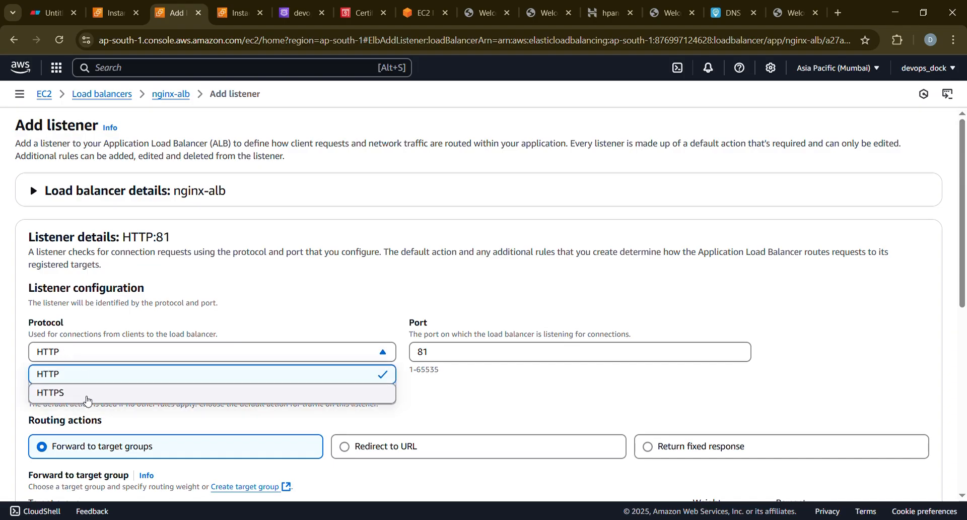
click(85, 394)
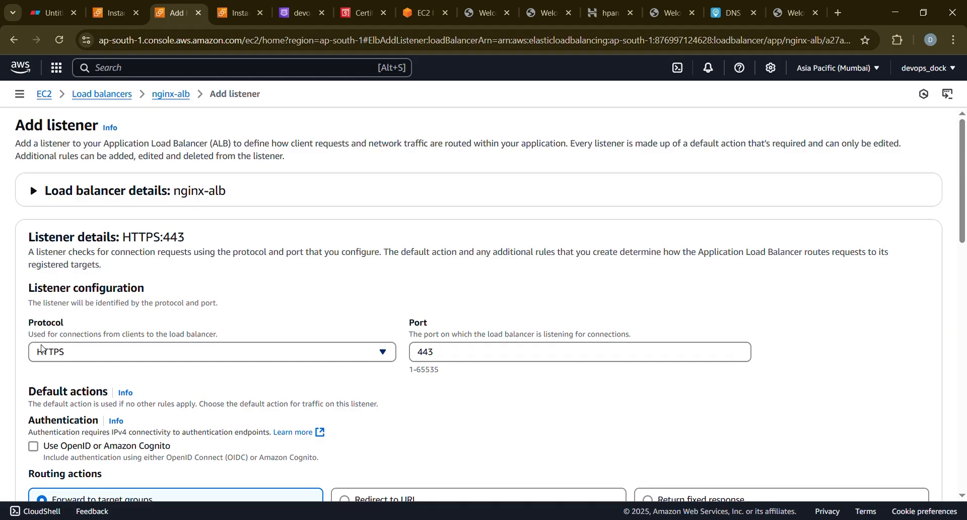
Set the HTTPS listener to forward traffic to the nginx-instance target group
scroll(92, 349, down, 1)
scroll(93, 353, down, 6)
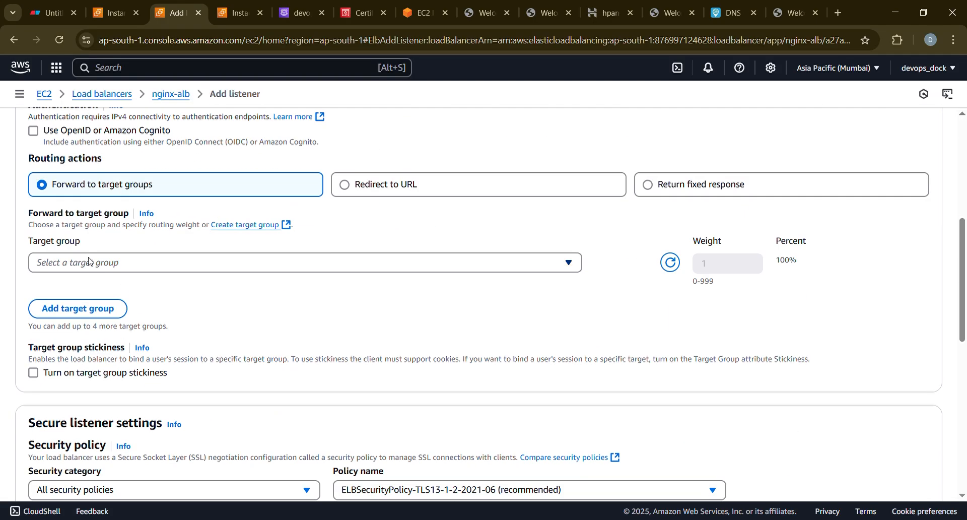
click(85, 270)
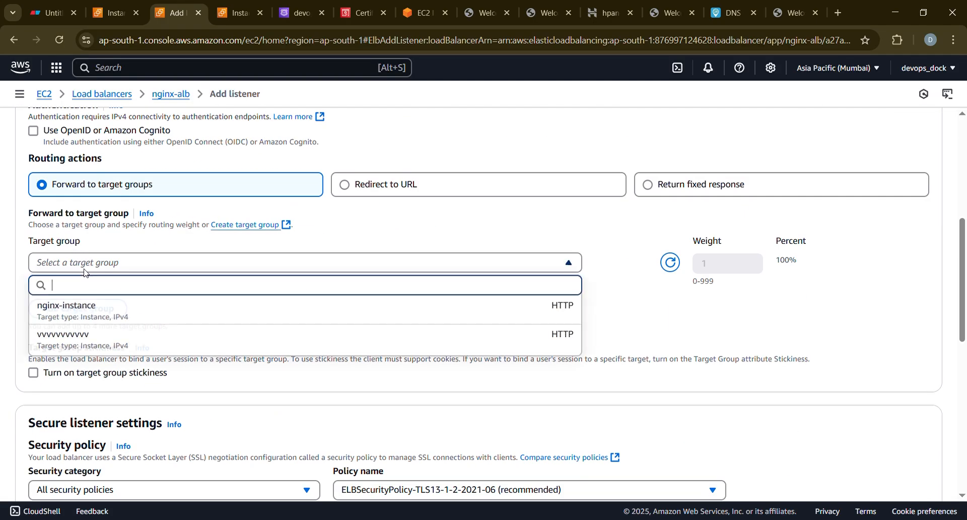
click(94, 311)
Choose the devopsdock.site certificate from ACM as the default SSL/TLS server certificate and add the listener
scroll(103, 353, down, 4)
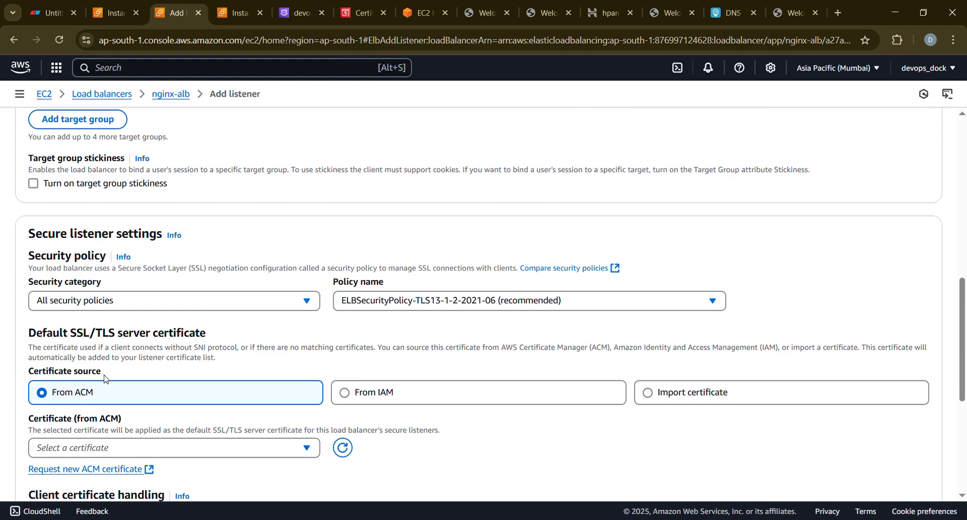
scroll(106, 378, down, 3)
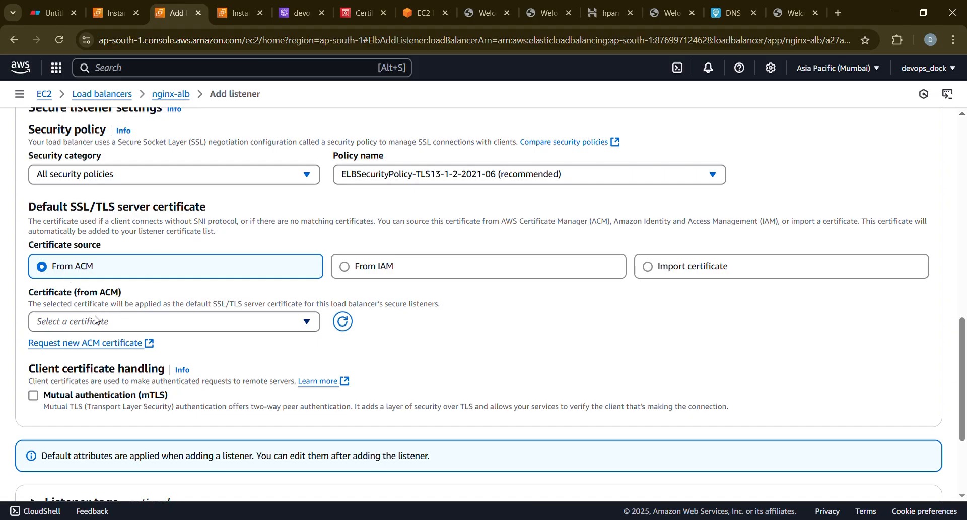
click(117, 325)
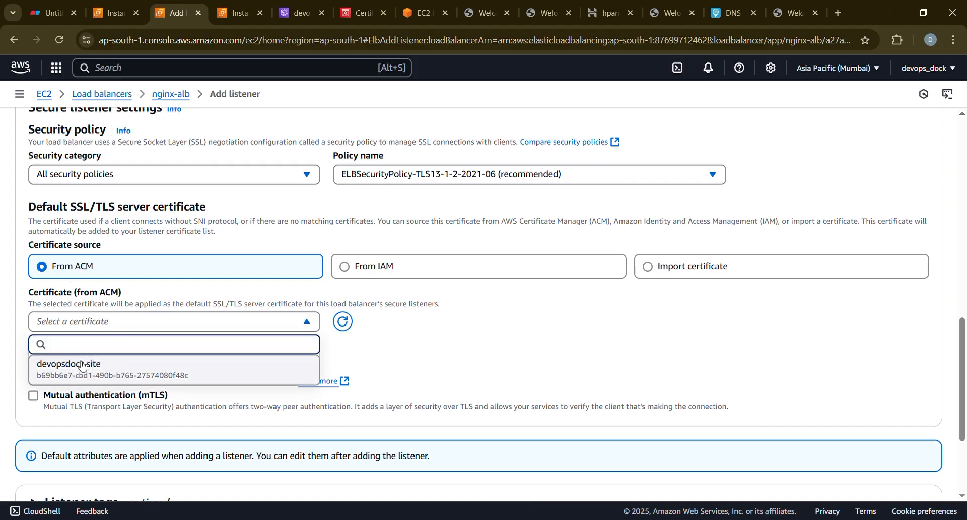
click(98, 366)
scroll(163, 328, down, 5)
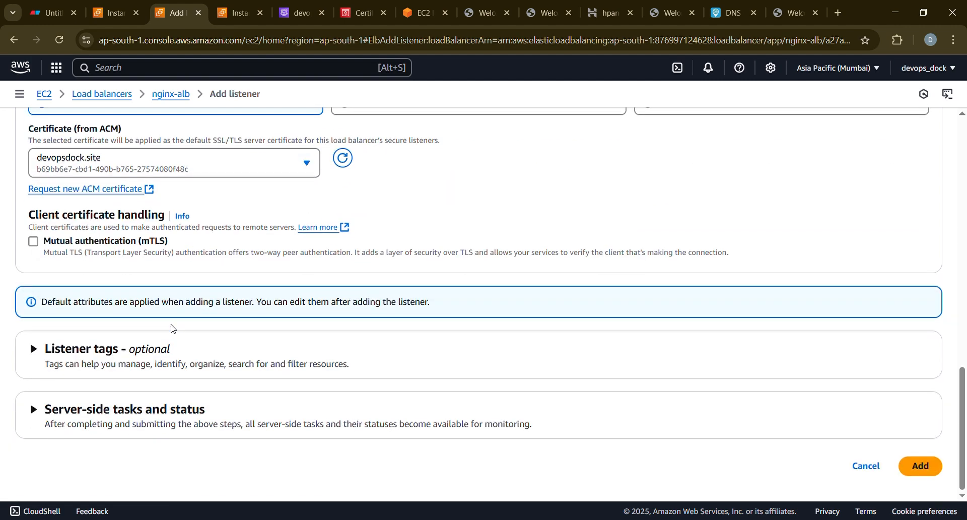
click(914, 463)
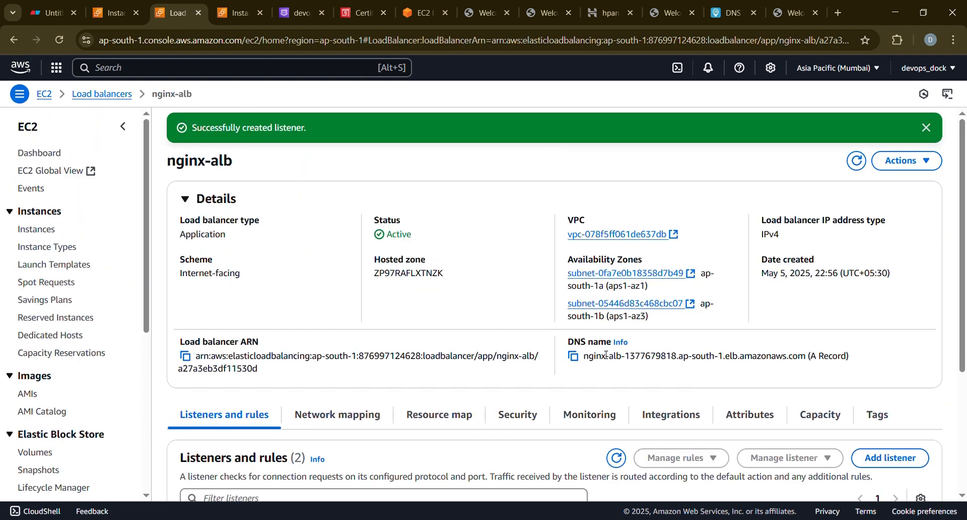
Review the nginx-alb listeners and the inbound rules of the load balancer's default security group
scroll(535, 263, down, 6)
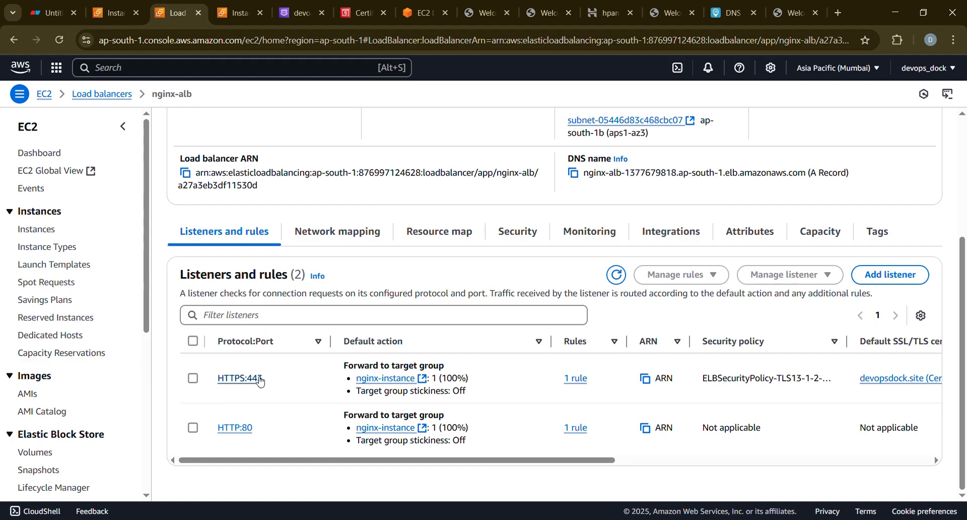
click(510, 239)
click(242, 450)
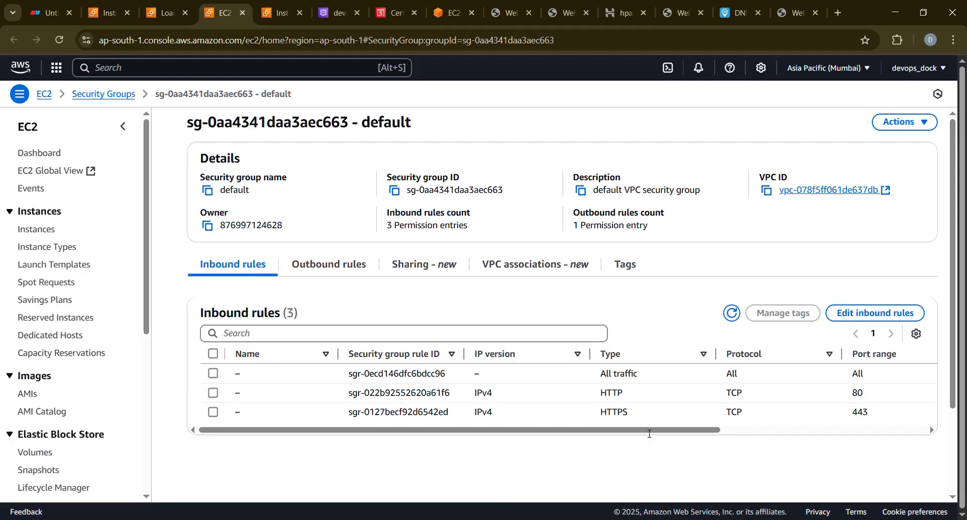
click(108, 11)
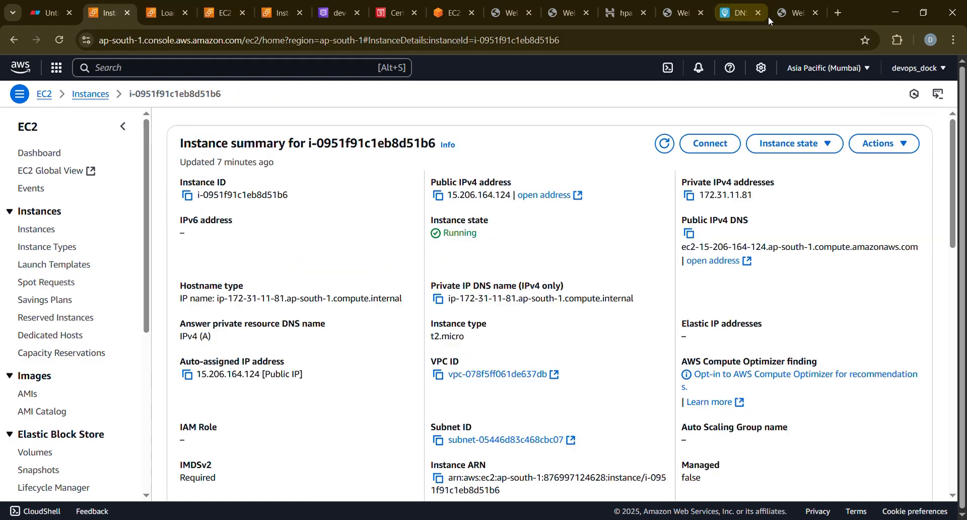
click(790, 16)
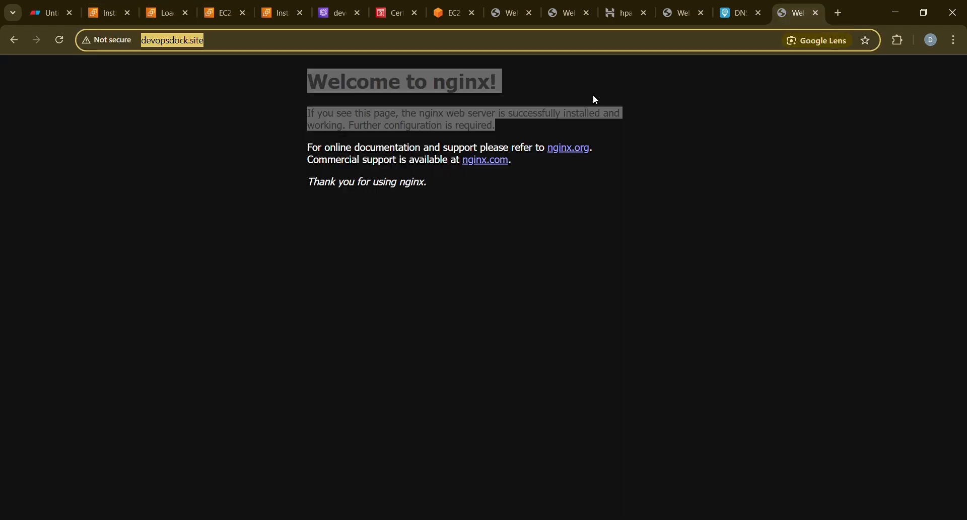
click(230, 43)
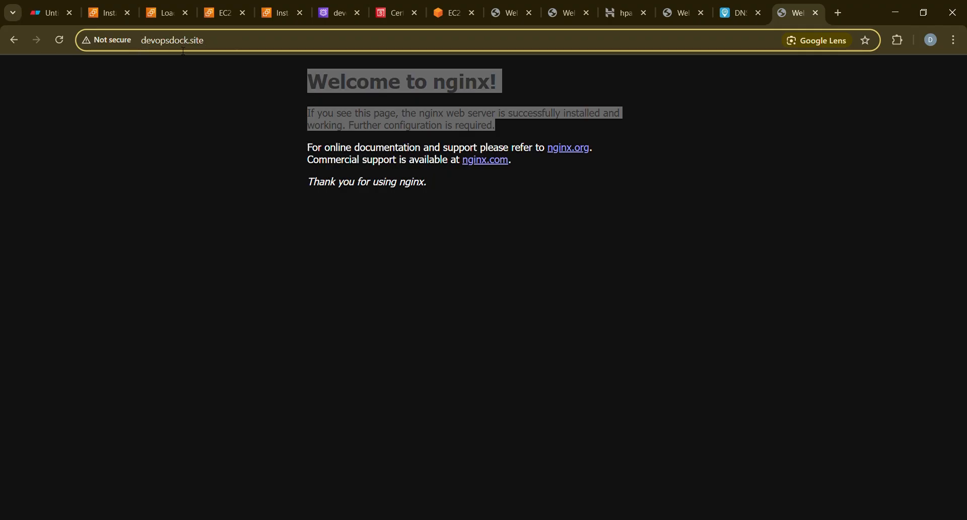
key(Home)
text(https:)
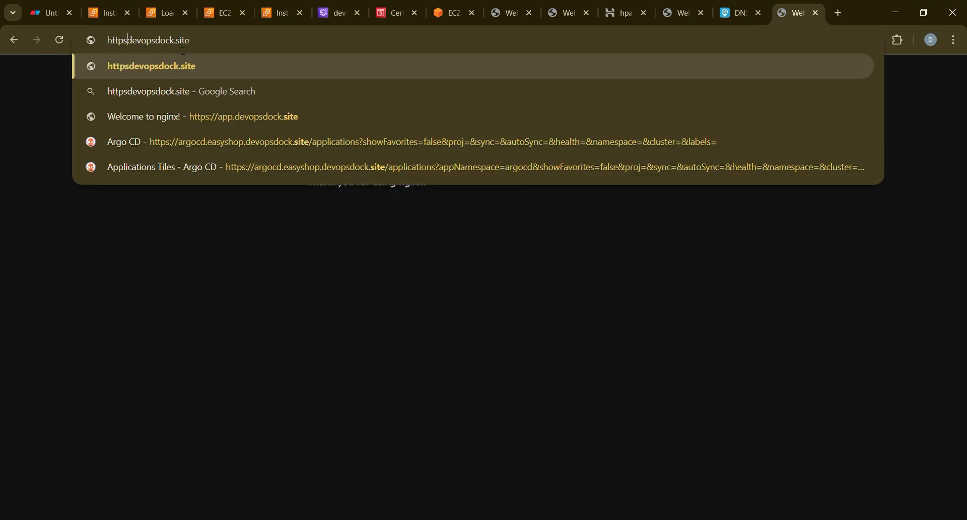
text(//)
key(Return)
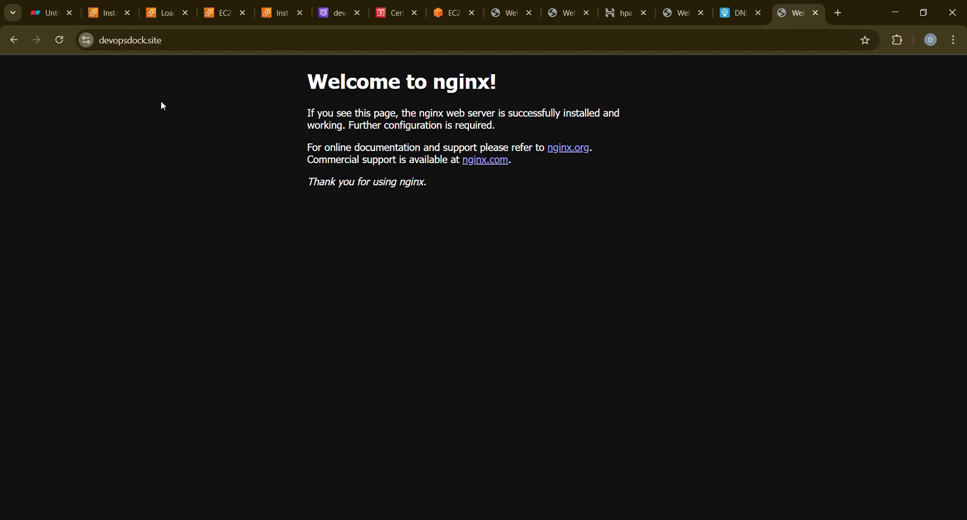
Delete the HTTPS:443 listener from the nginx-alb load balancer, entering "confirm" to agree
key(ctrl+3)
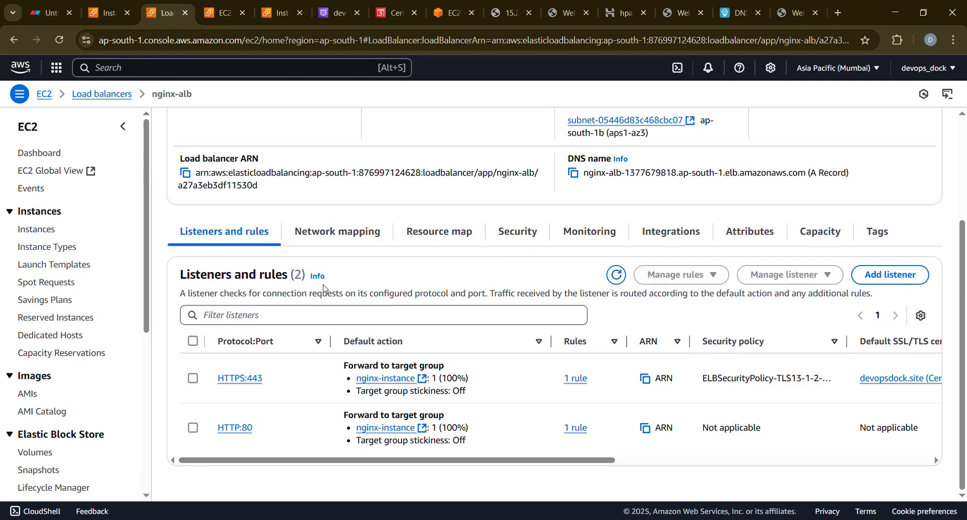
click(193, 379)
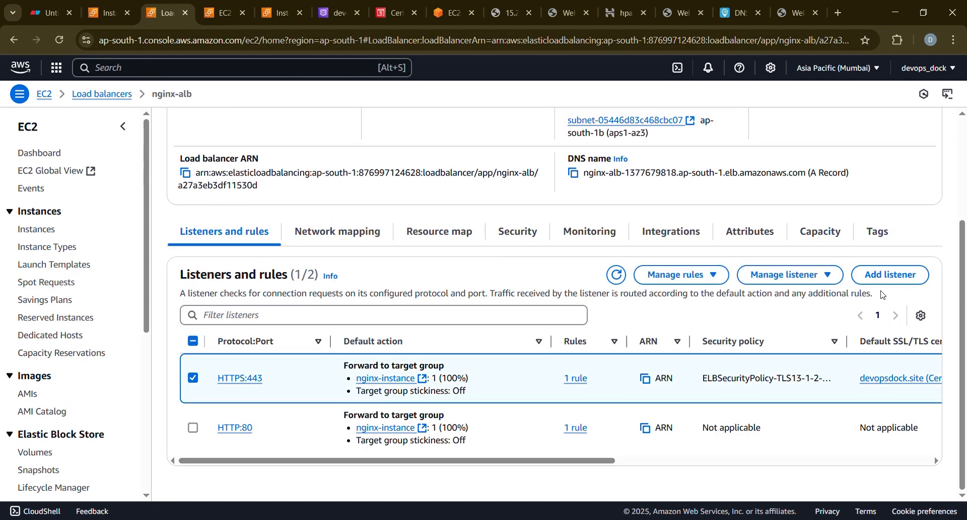
click(700, 276)
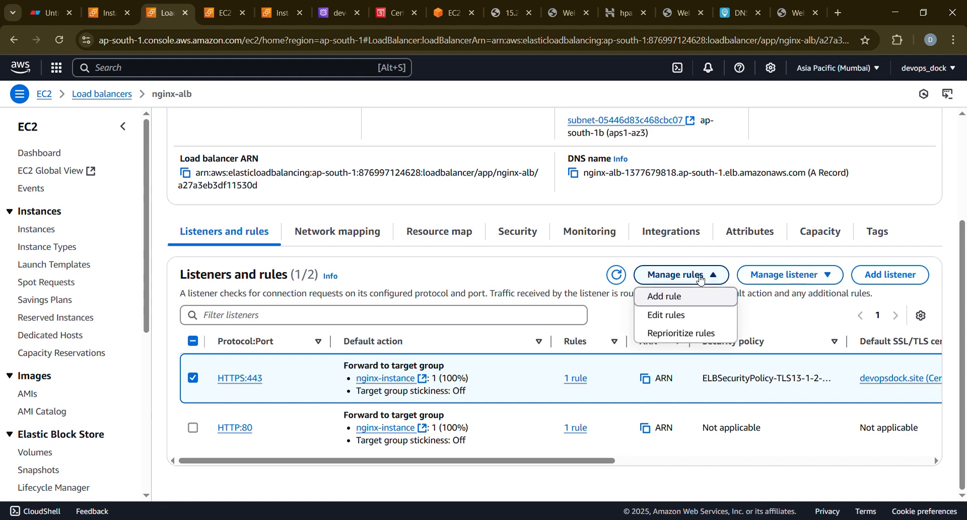
click(816, 276)
click(793, 370)
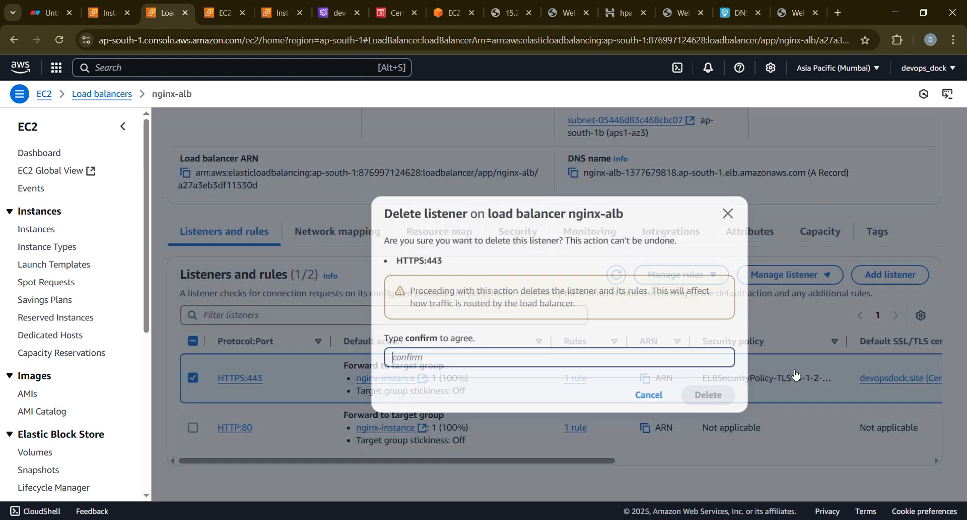
text(confirm)
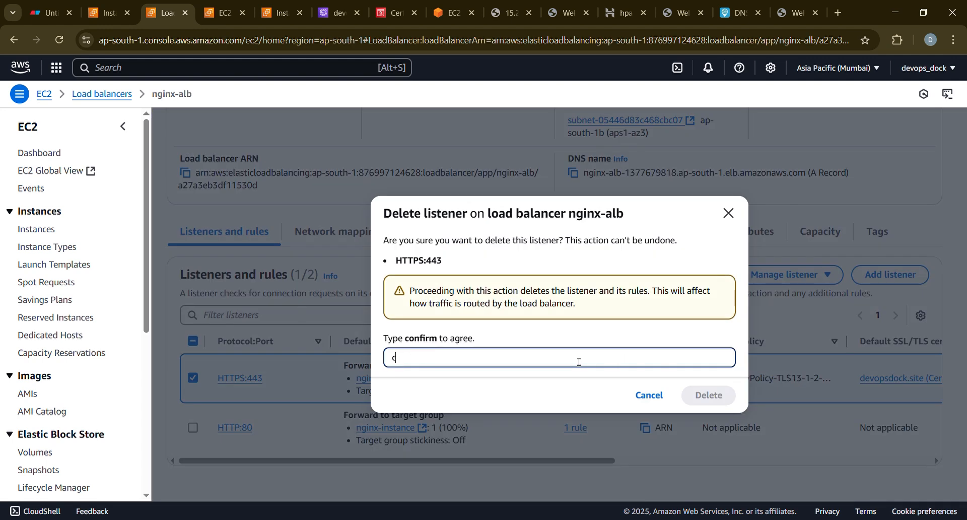
key(Return)
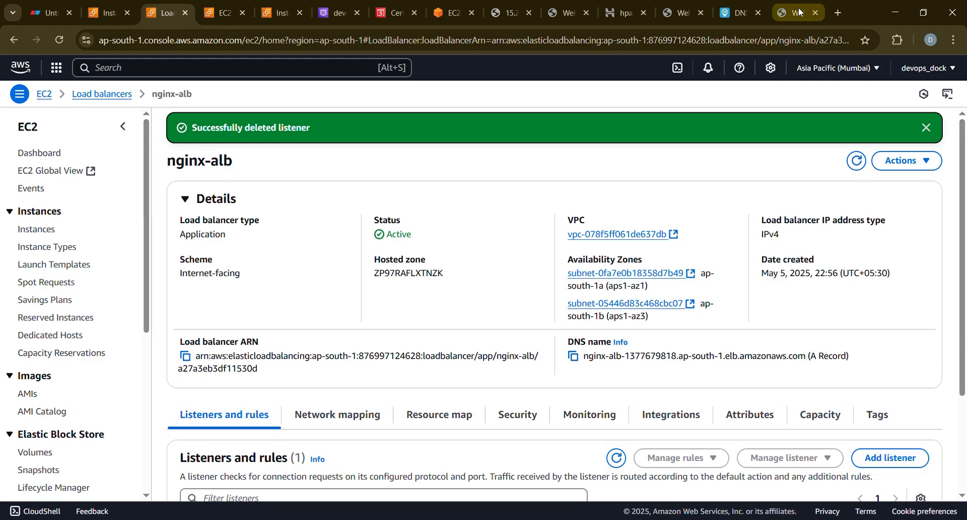
Reload the devopsdock.site page to test HTTPS access without the port 443 listener
click(800, 13)
click(59, 40)
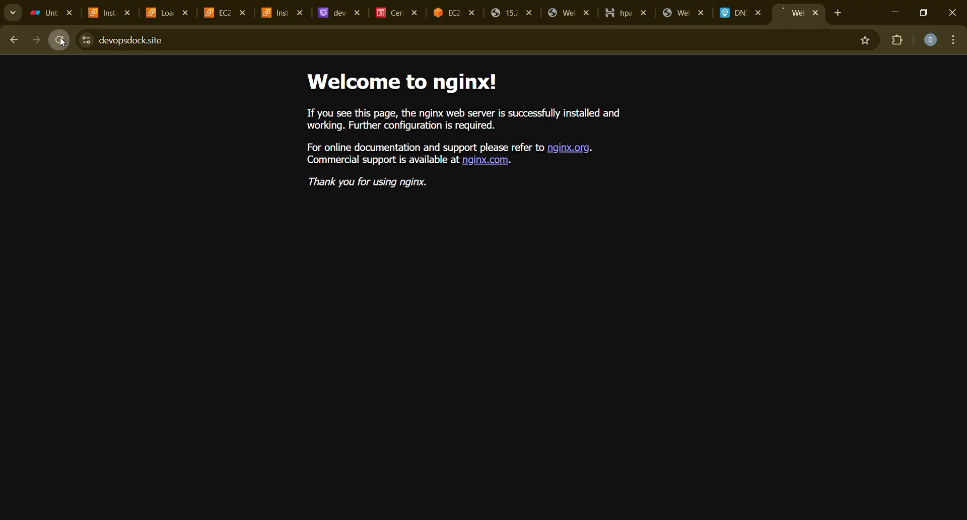
click(147, 46)
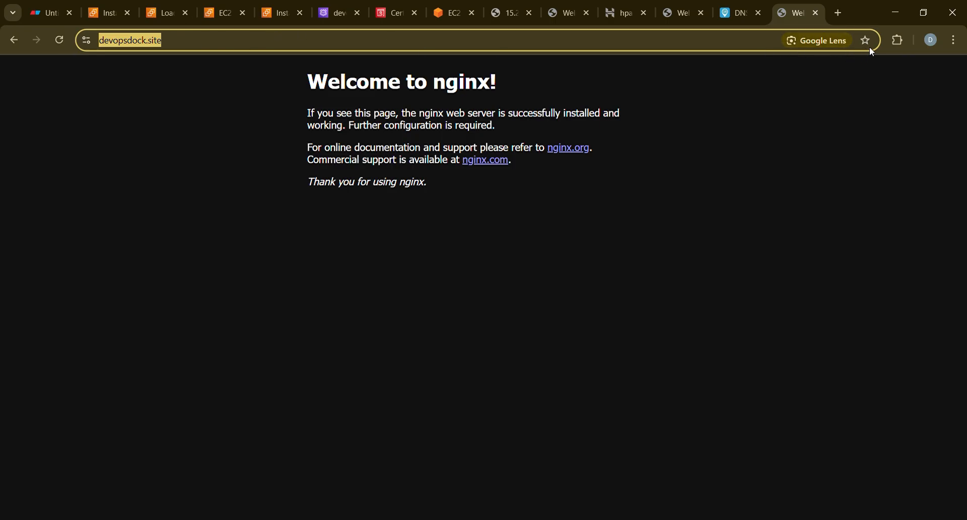
click(58, 40)
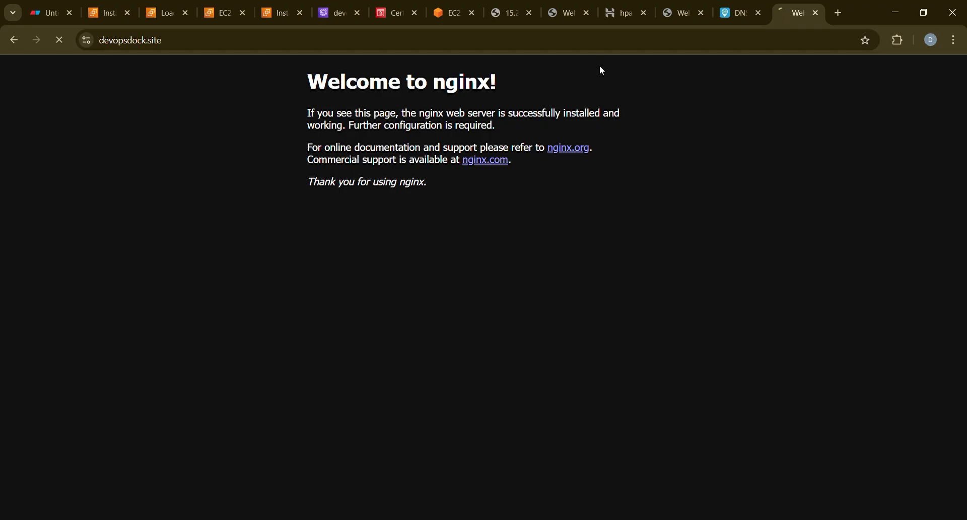
click(890, 7)
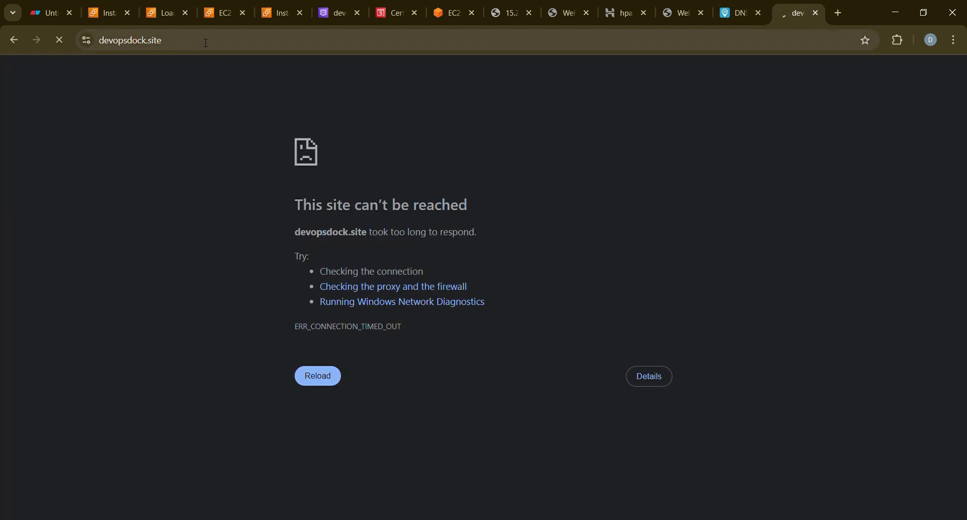
click(258, 48)
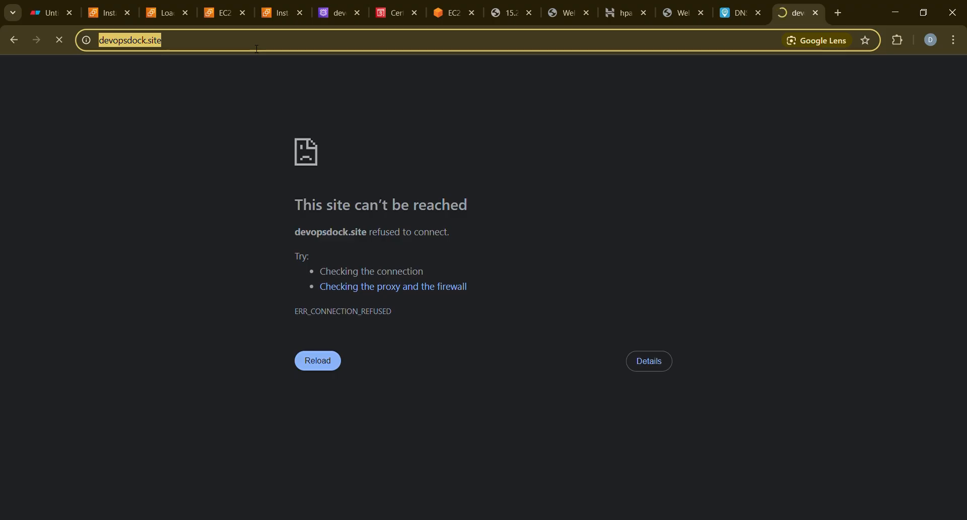
click(129, 50)
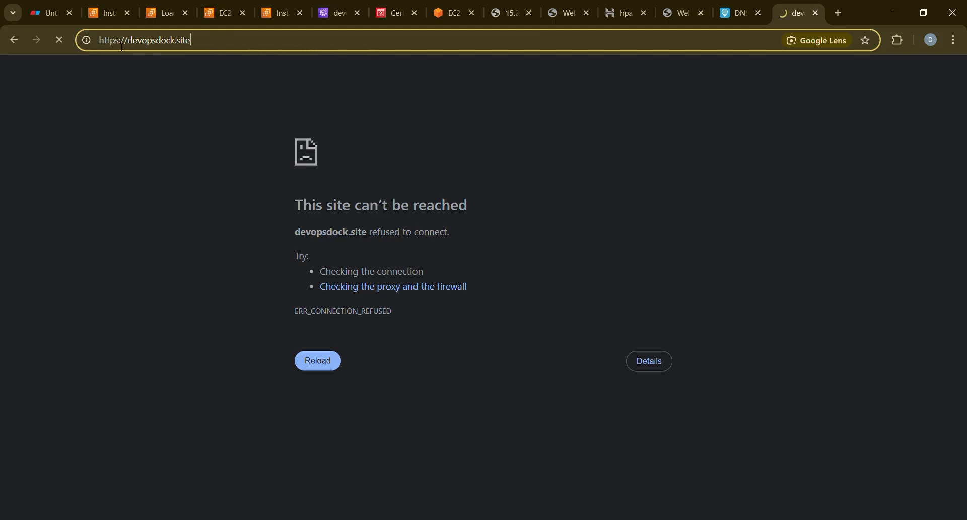
key(BackSpace)
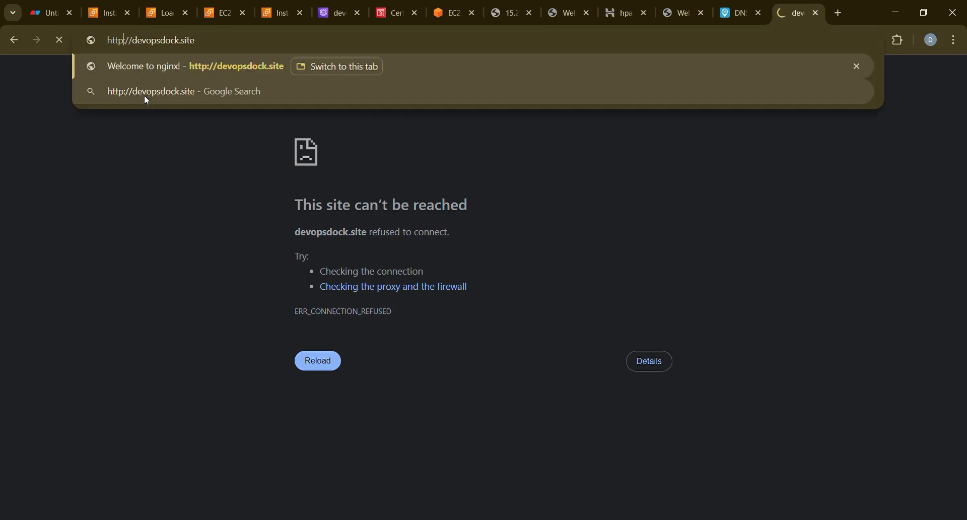
key(Return)
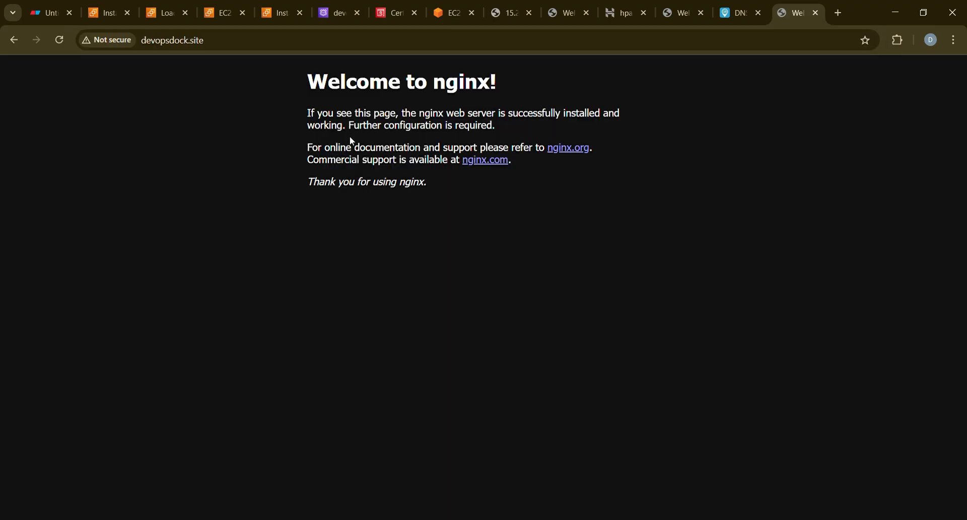
Set up a new HTTPS listener for the nginx-alb load balancer that forwards to the nginx-instance target group
click(185, 11)
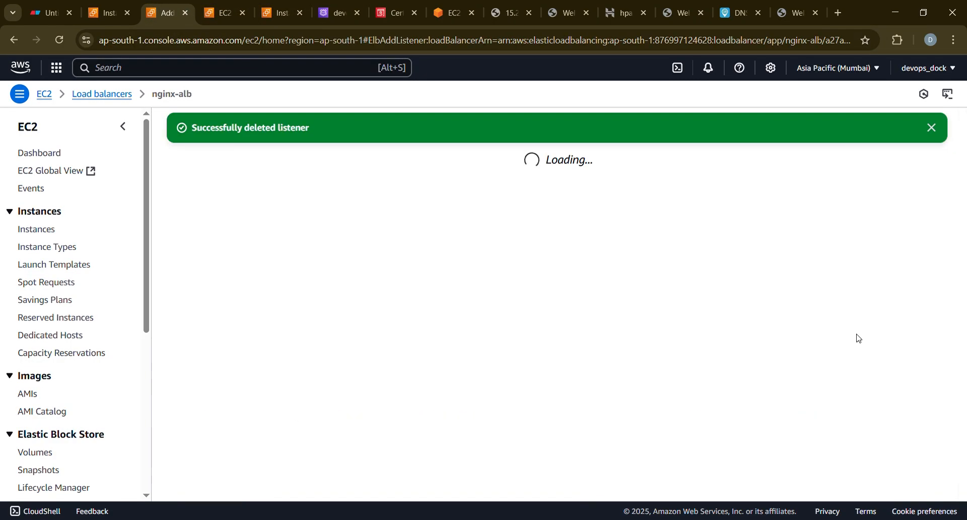
click(180, 355)
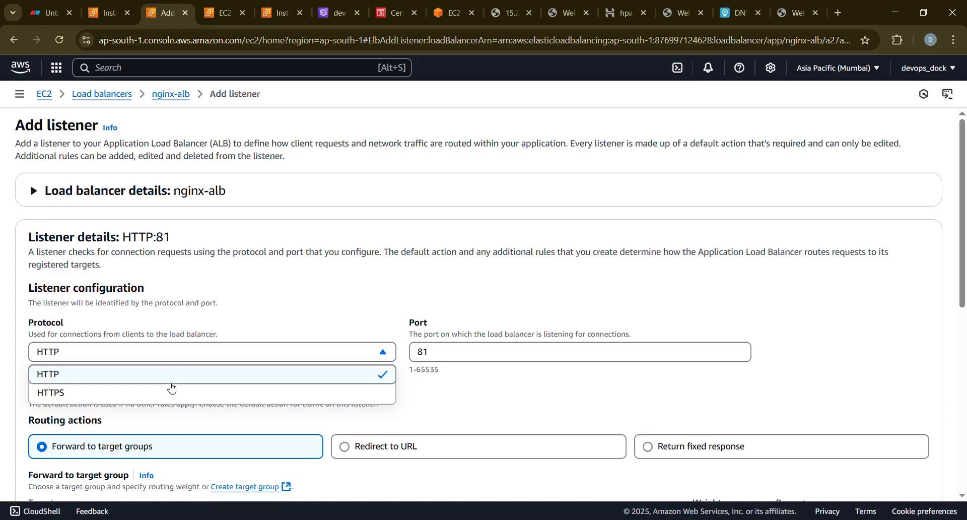
click(173, 388)
scroll(103, 358, down, 4)
scroll(103, 358, down, 3)
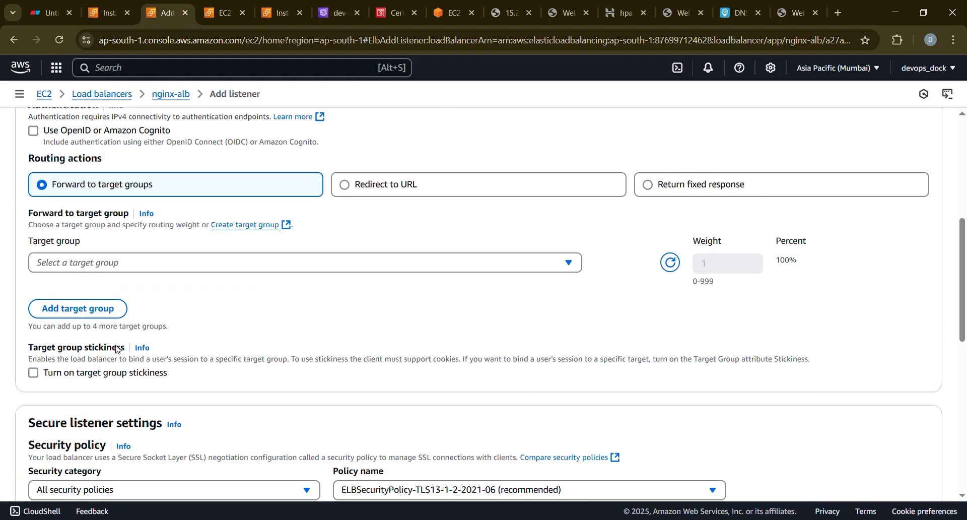
click(107, 262)
click(108, 305)
Assign the devopsdock.site ACM certificate as the listener's default SSL/TLS certificate and add the listener
scroll(191, 338, down, 1)
scroll(190, 339, down, 5)
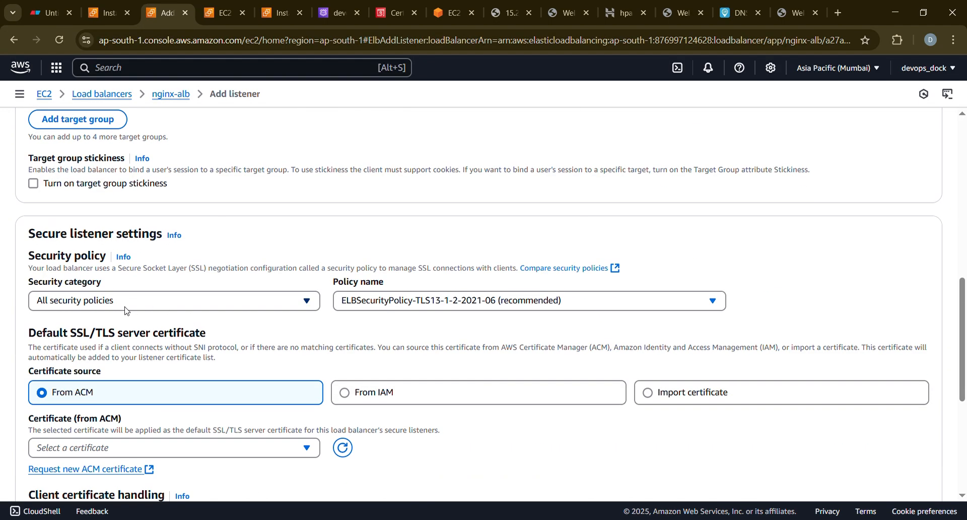
click(108, 259)
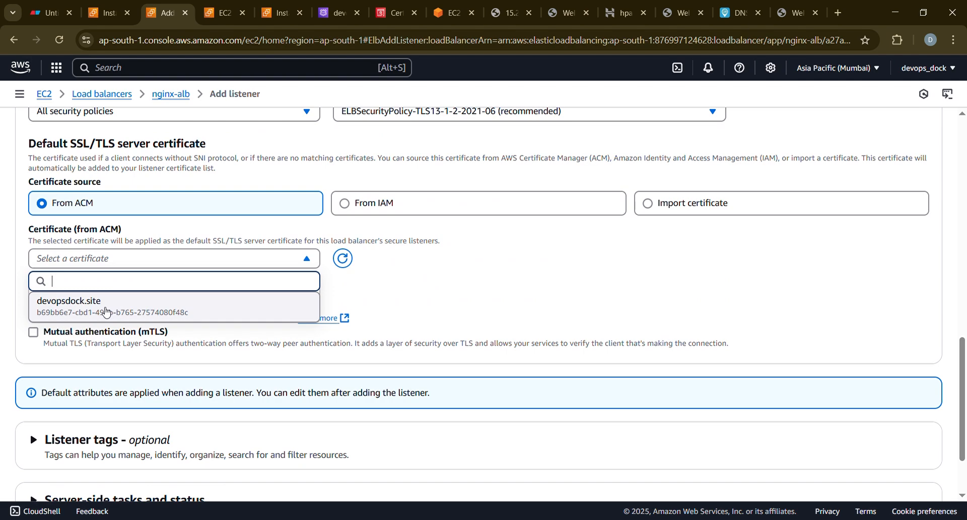
click(104, 310)
scroll(385, 355, down, 2)
click(919, 466)
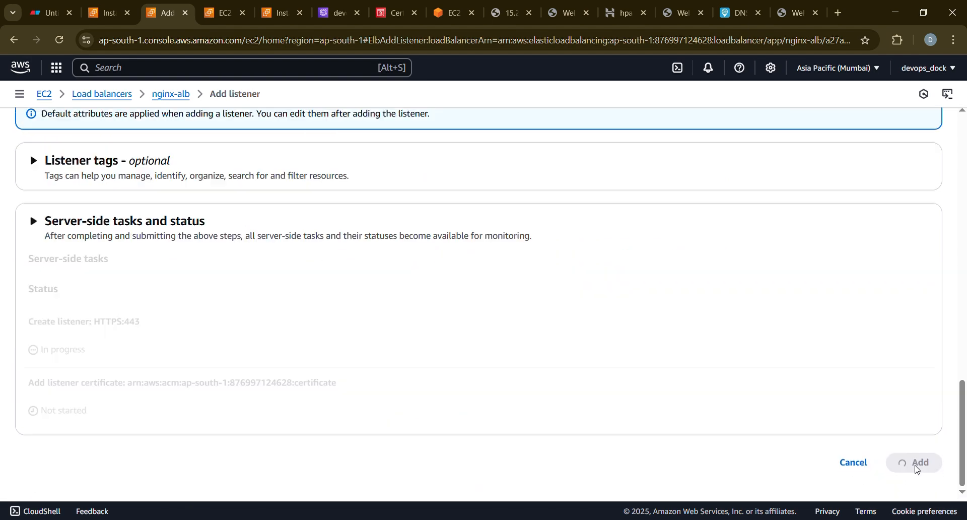
scroll(803, 384, down, 5)
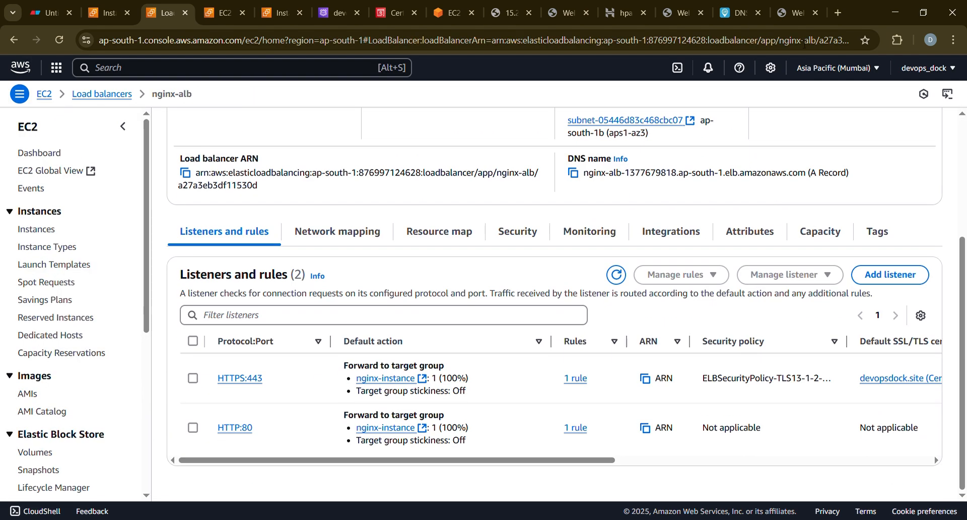
click(796, 13)
click(310, 45)
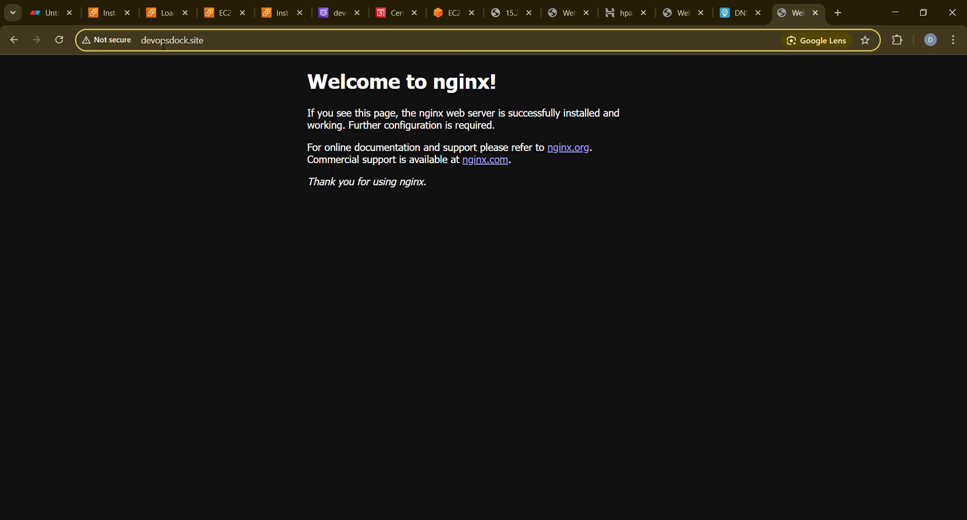
text(http)
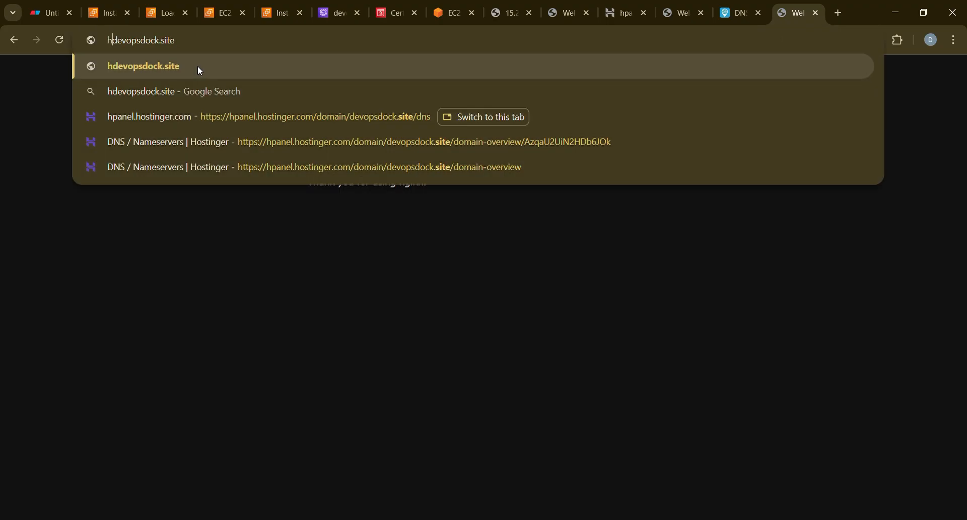
text(://)
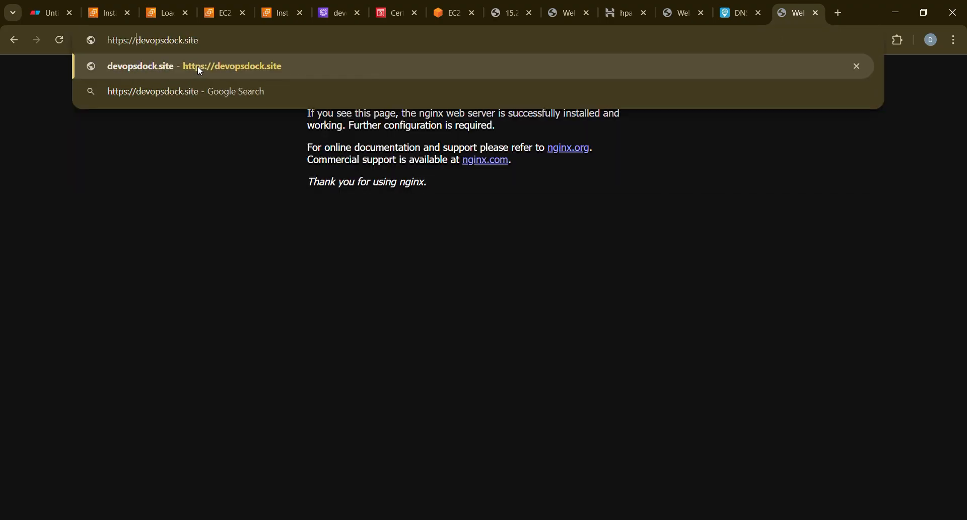
key(Return)
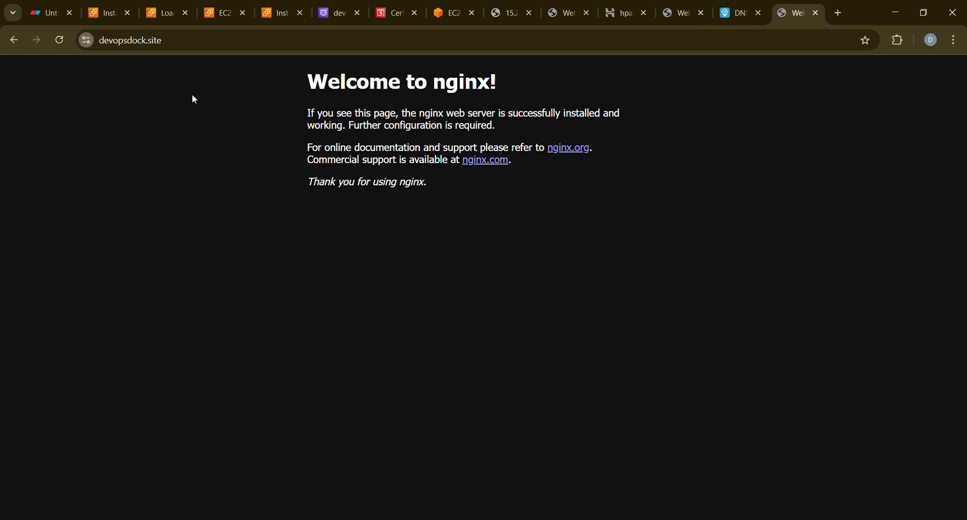
Inspect the issuer's common name and organization in the devopsdock.site certificate, and close the certificate viewer
click(137, 182)
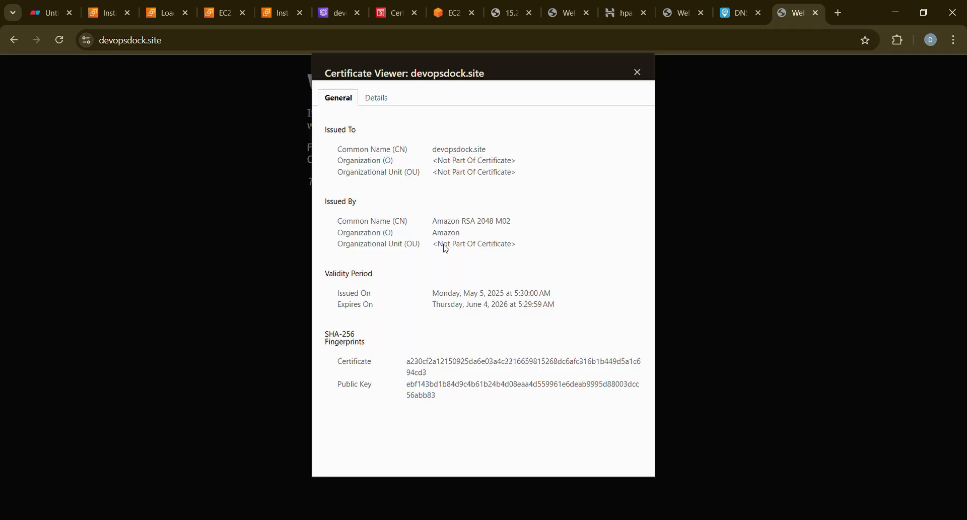
drag(432, 222, 500, 227)
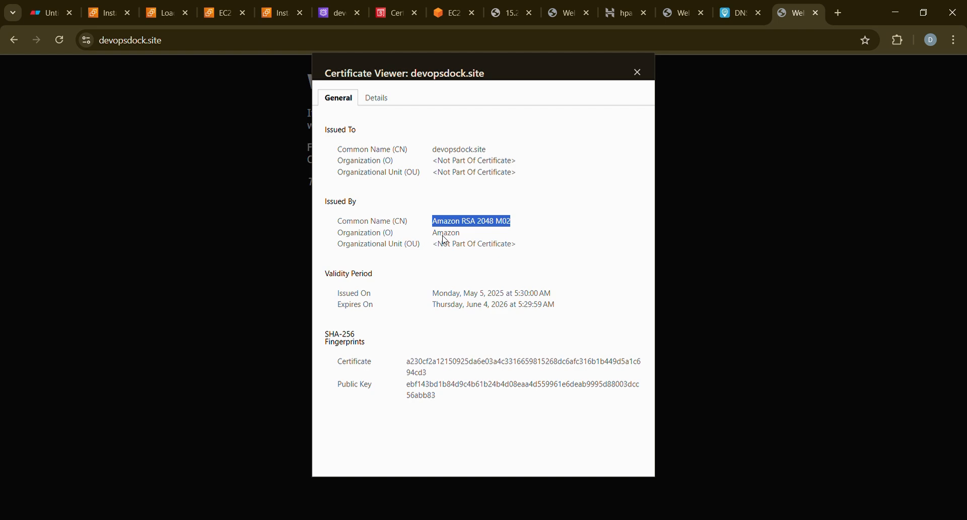
drag(430, 233, 476, 237)
click(638, 72)
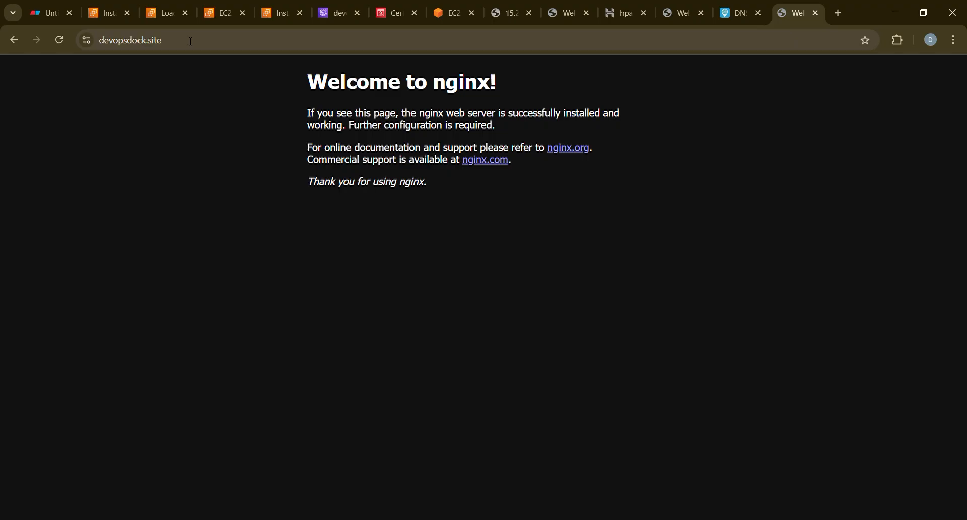
Start a new record in the devopsdock.site hosted zone with the name nginx and the type CNAME
click(386, 7)
key(ctrl+Page_Up)
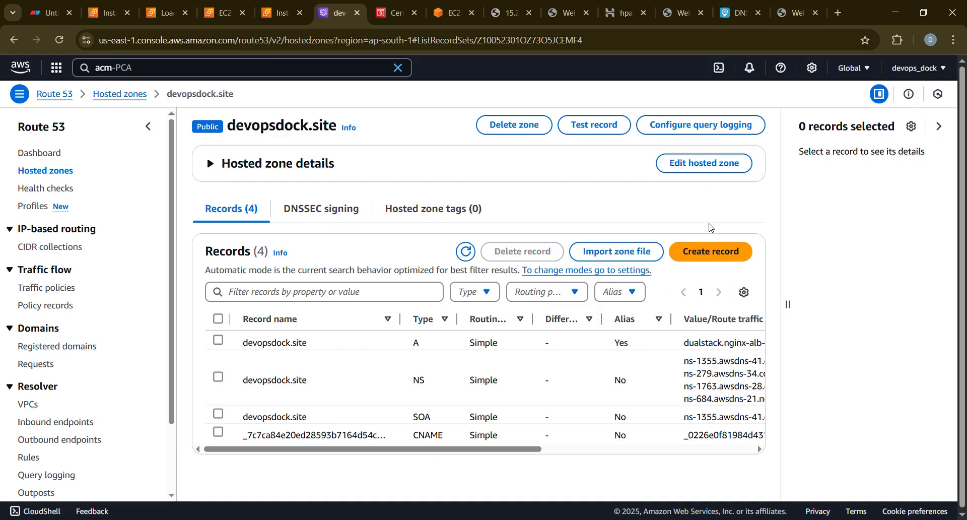
click(707, 254)
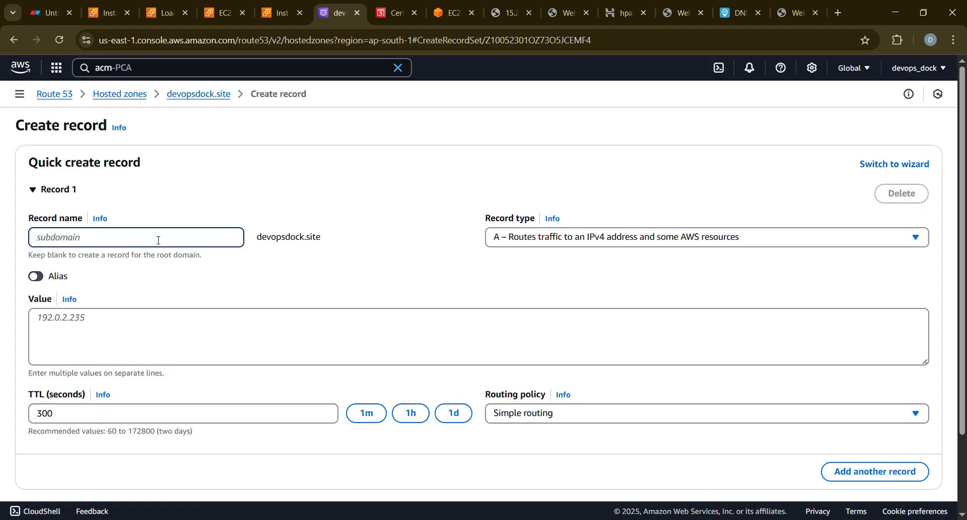
scroll(159, 240, down, 1)
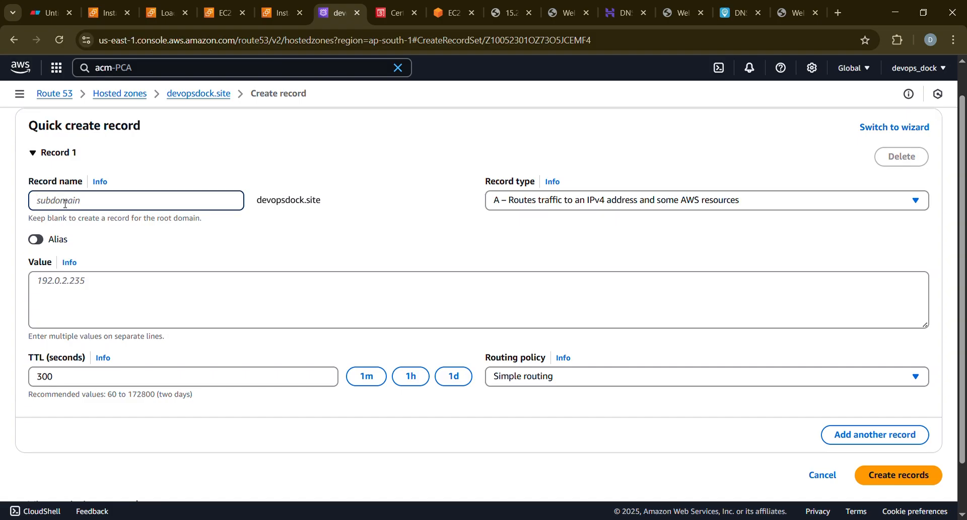
text(nginx)
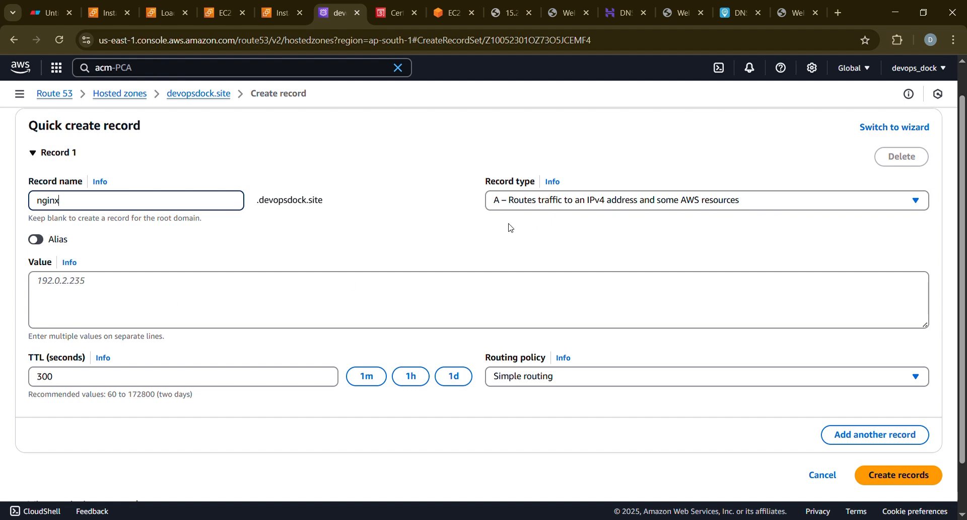
click(523, 206)
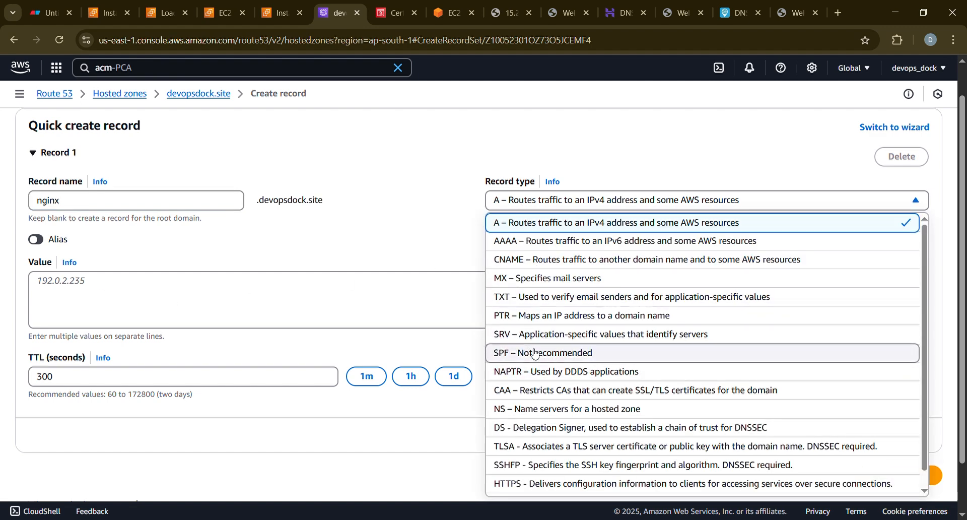
click(537, 259)
click(142, 305)
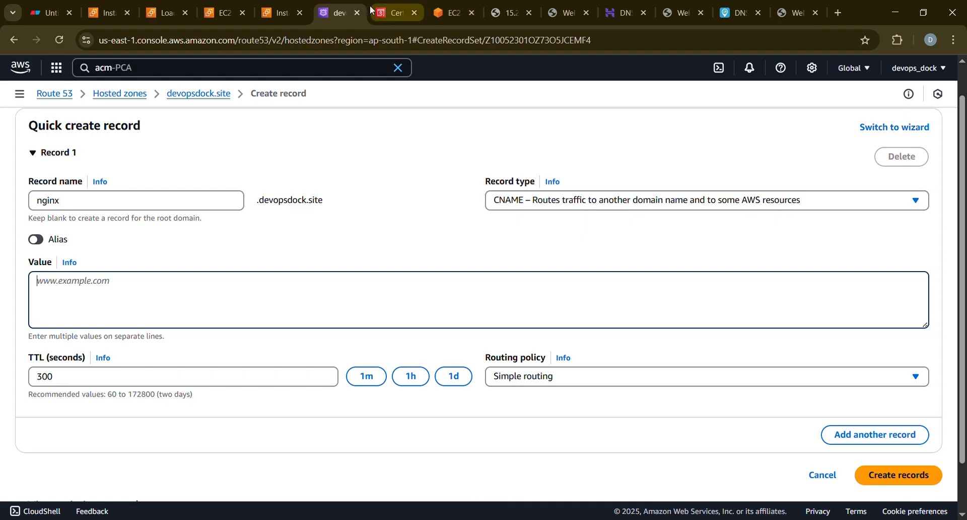
Copy the nginx-alb DNS name, nginx-alb-1377679818.ap-south-1.elb.amazonaws.com, into the record's value and create the CNAME record
click(210, 15)
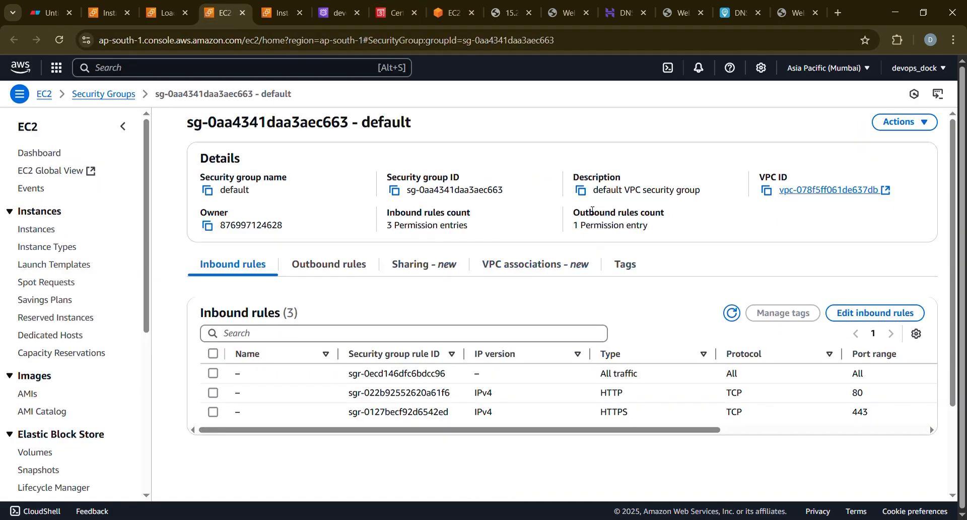
click(176, 14)
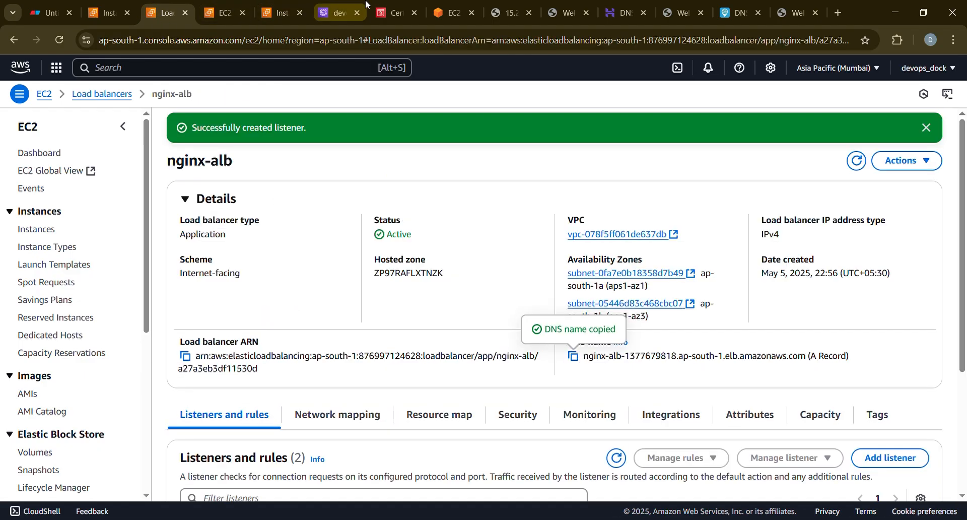
click(337, 13)
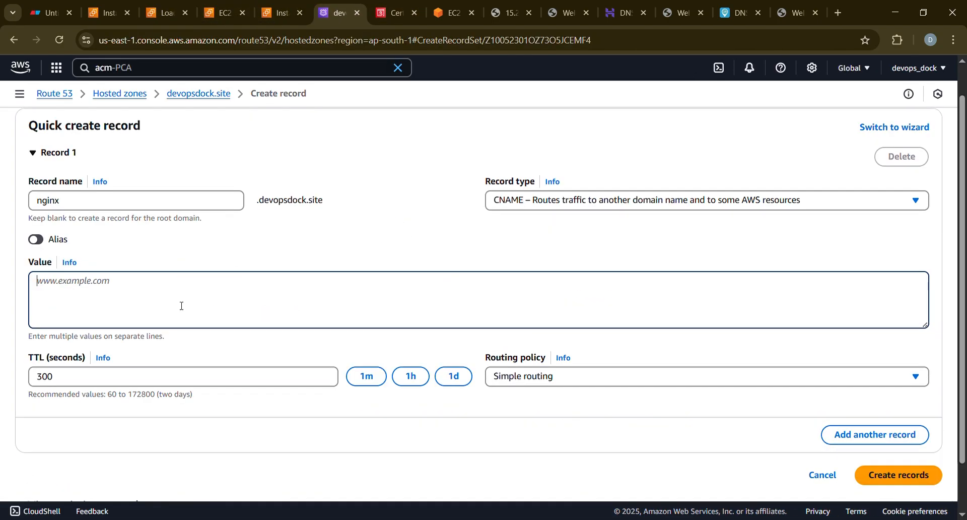
text(nginx-alb-1377679818.ap-south-1.elb.amazonaws.com)
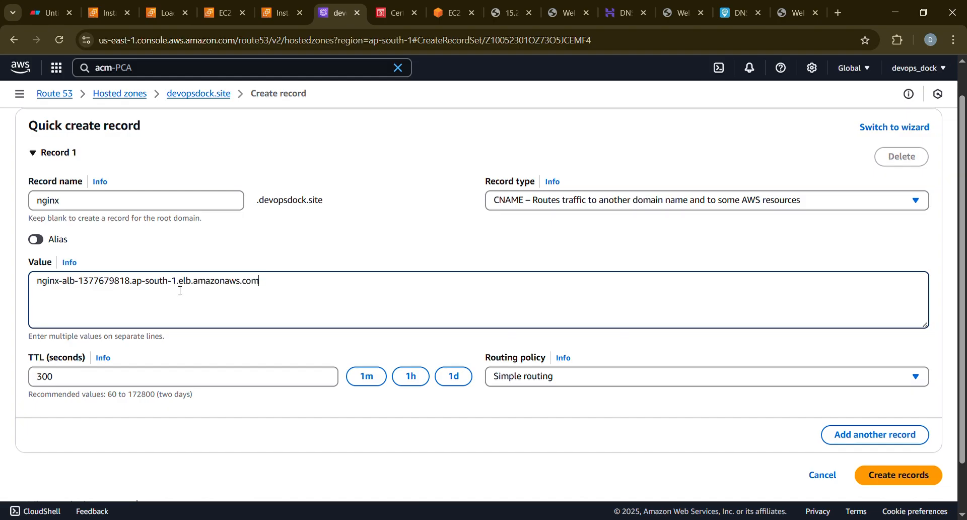
click(886, 478)
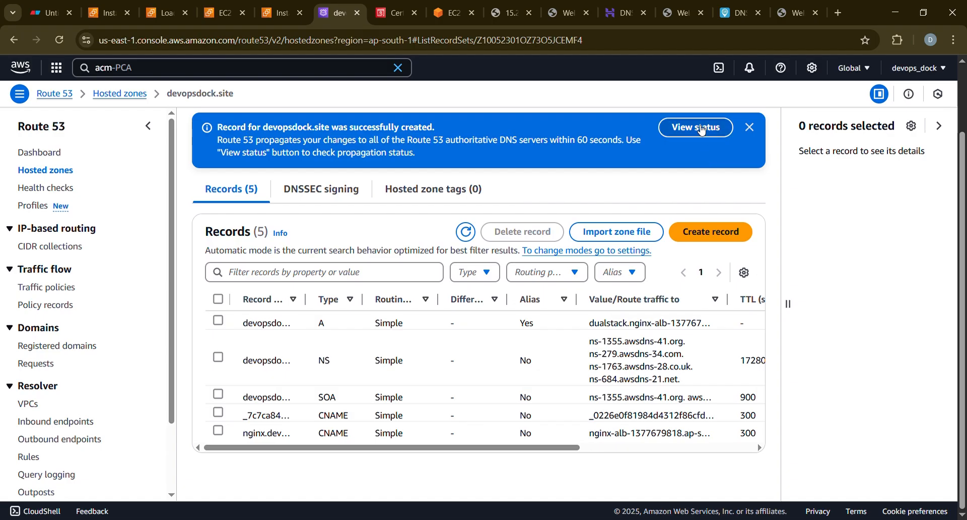
Check the propagation status of the new Route 53 record, refreshing the change details
click(698, 129)
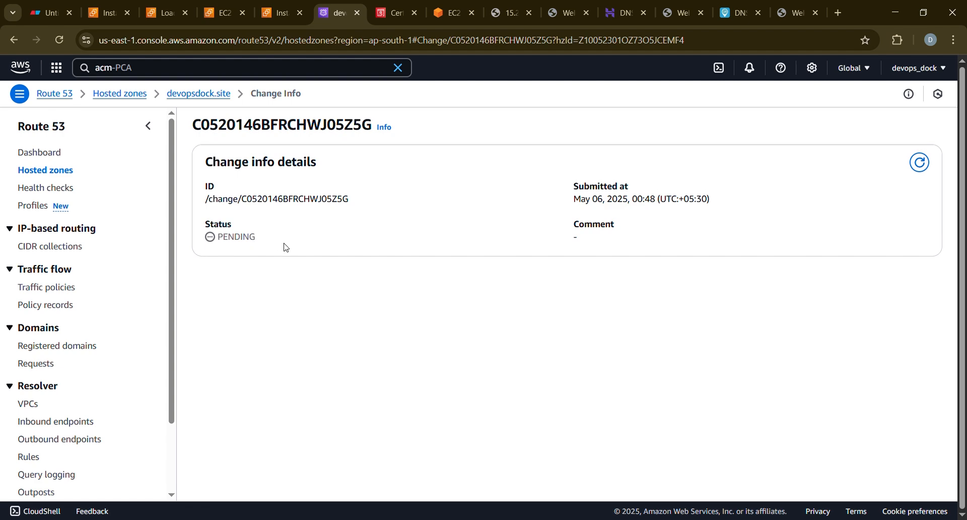
click(927, 167)
click(927, 165)
click(839, 13)
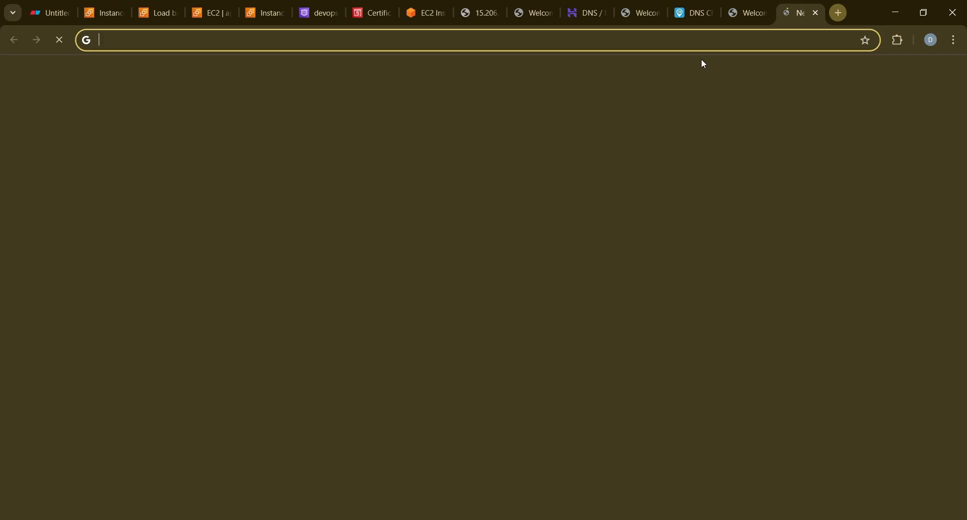
click(697, 44)
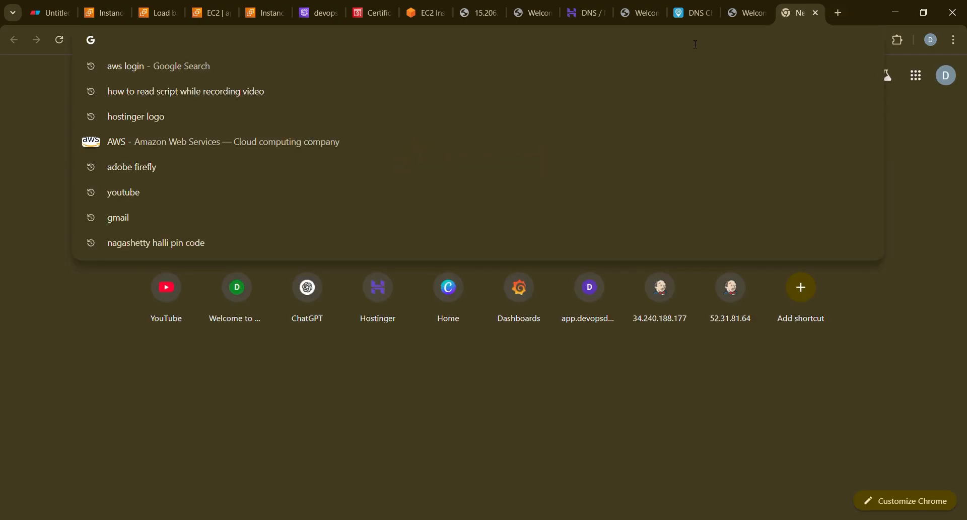
text(https://devopsdock.site/)
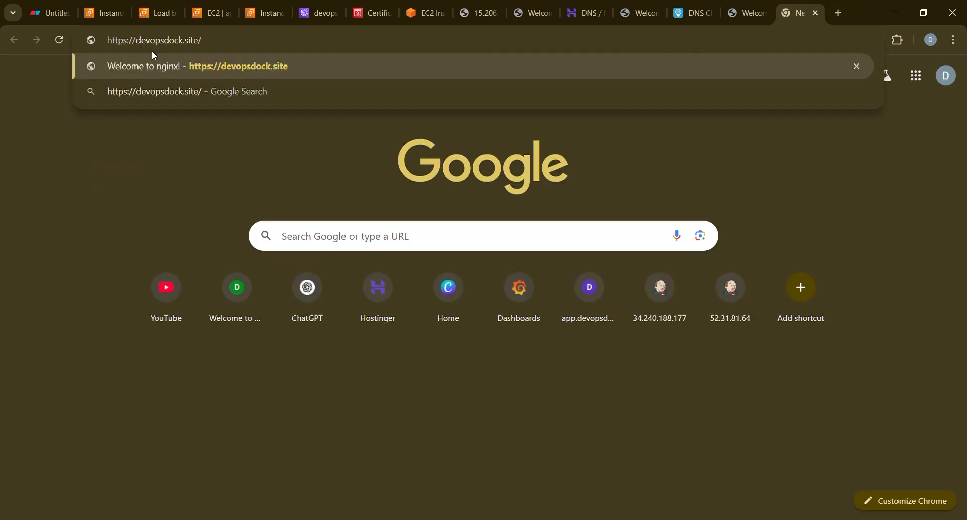
text(nginx)
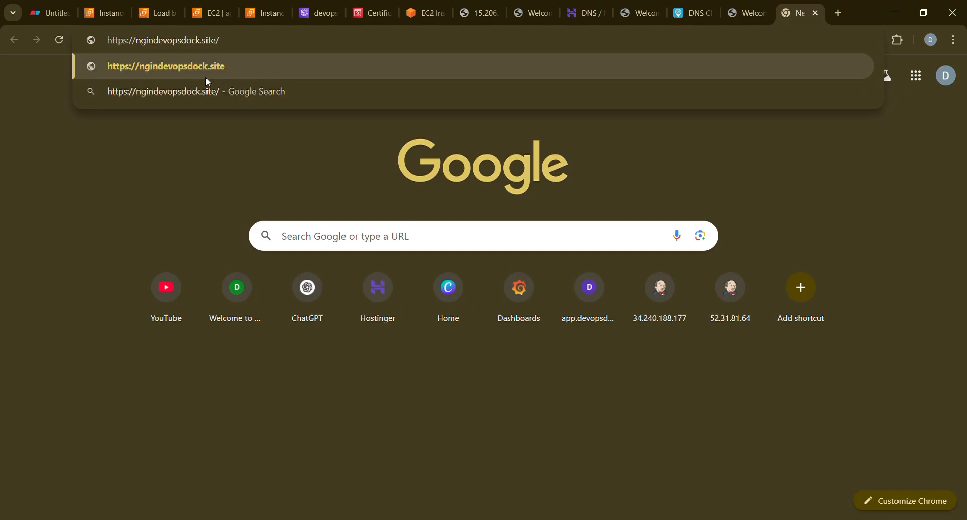
text(.)
key(Return)
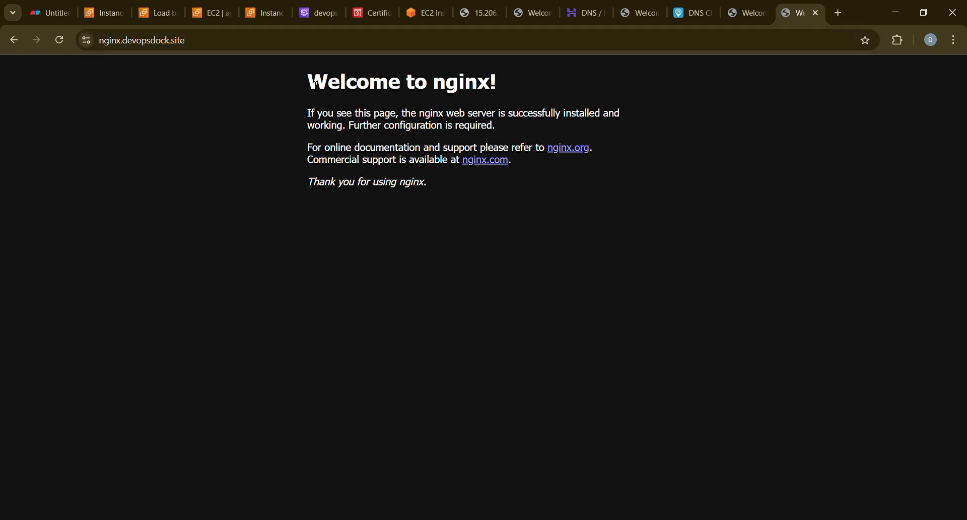
key(ctrl+a)
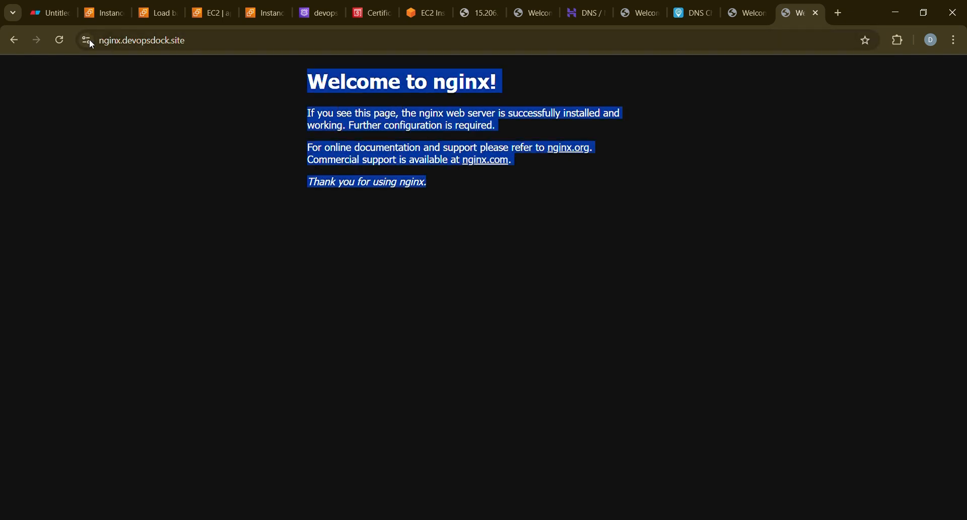
Review the IMPLEMENTATION checklist in Eraser against the site pages loaded over HTTPS
key(ctrl+1)
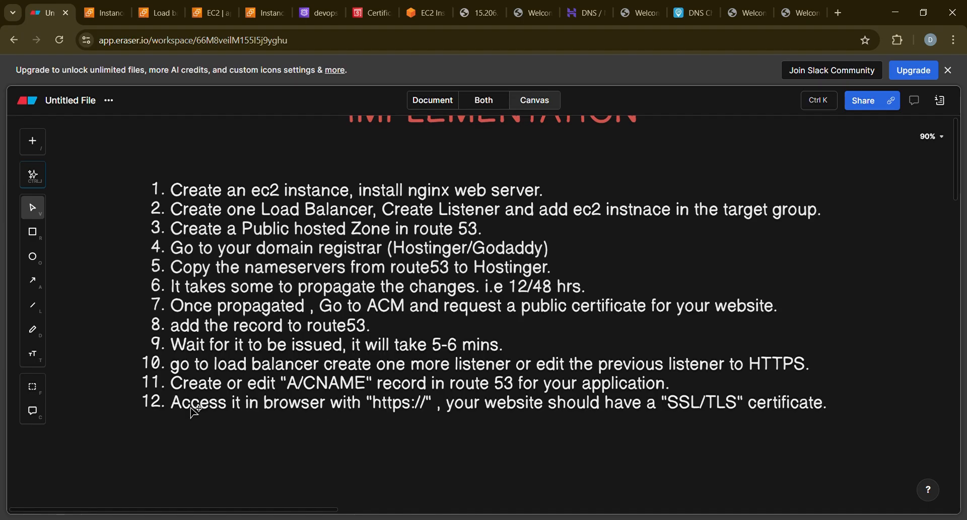
click(745, 13)
click(792, 7)
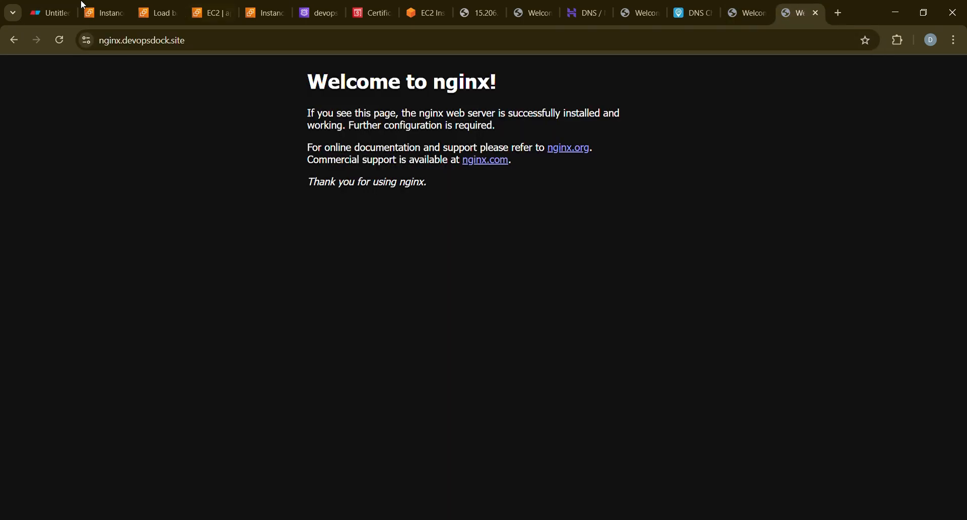
click(35, 12)
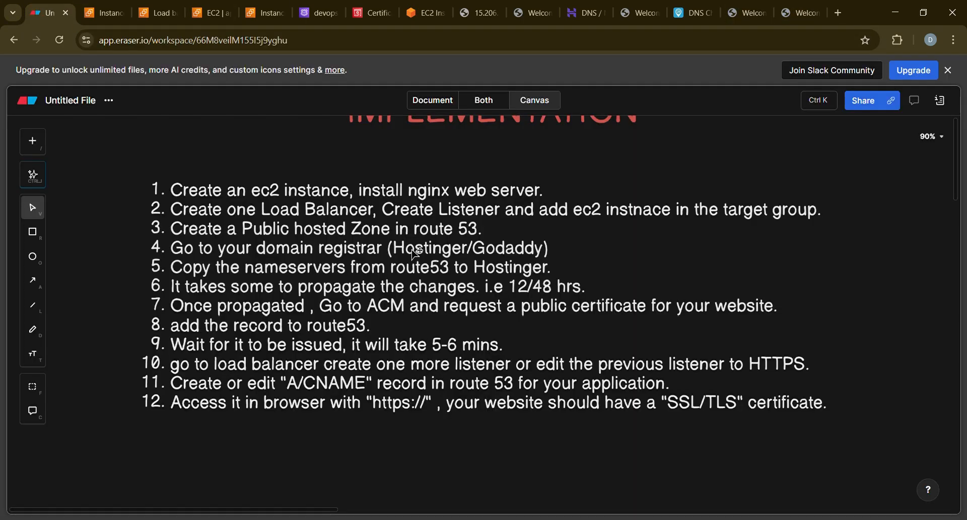
scroll(418, 251, up, 10)
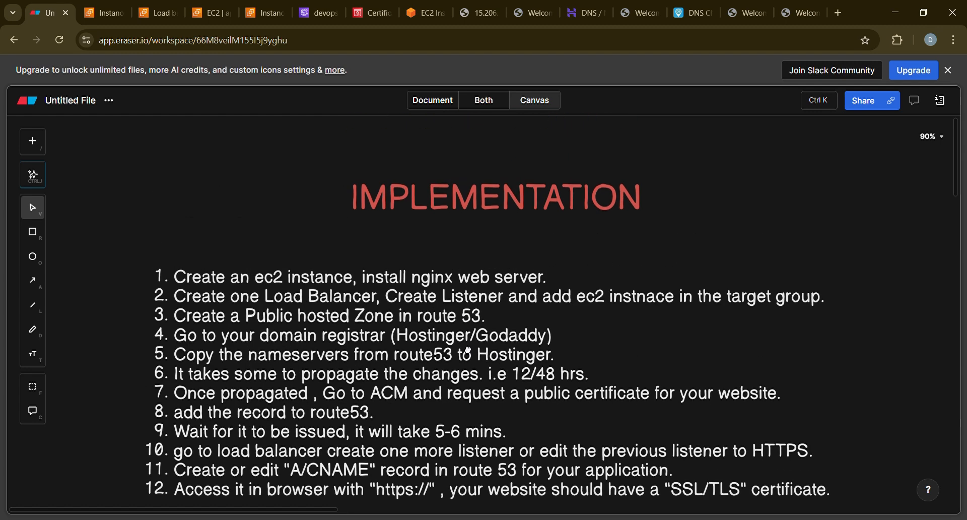